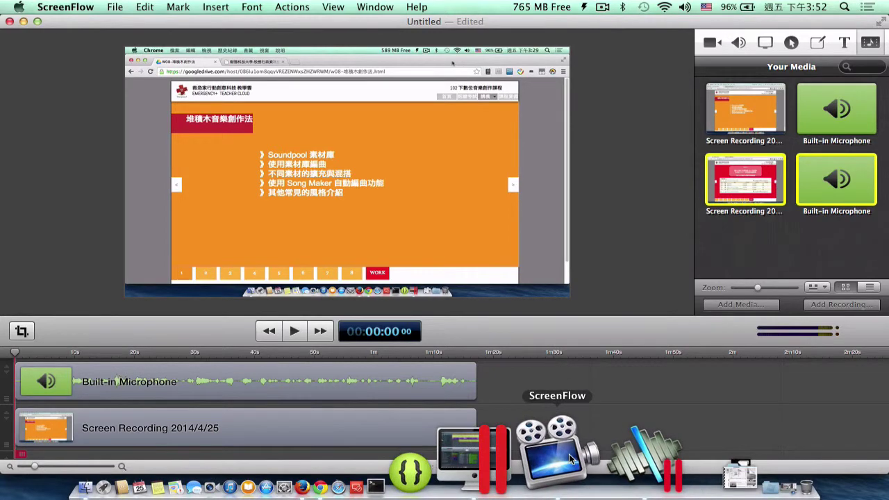
Switch to MAGIX Music Maker and delete all loops from the arrangement
{"action": "left_click", "coordinate": [543, 448]}
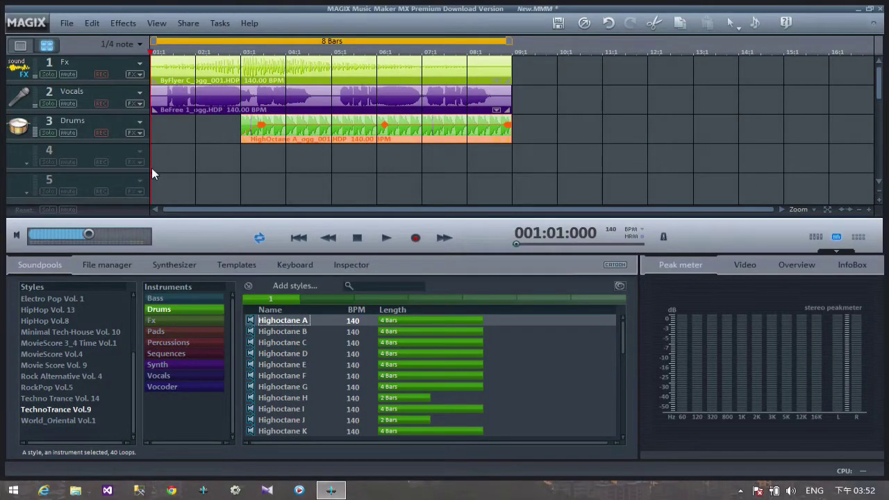
{"action": "key", "text": "ctrl+a"}
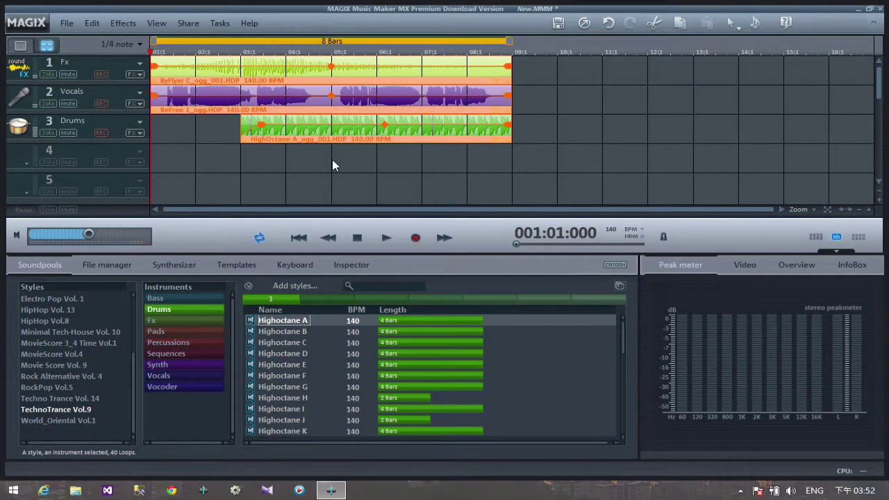
{"action": "key", "text": "Delete"}
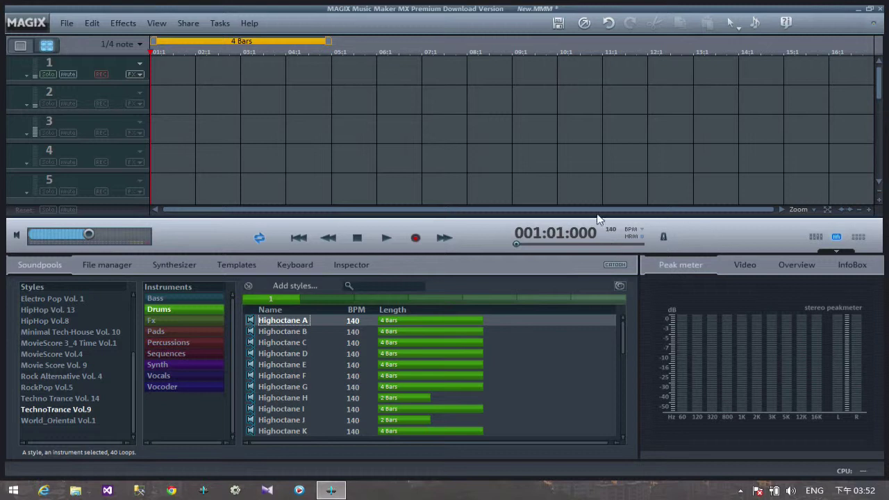
{"action": "double_click", "coordinate": [84, 66]}
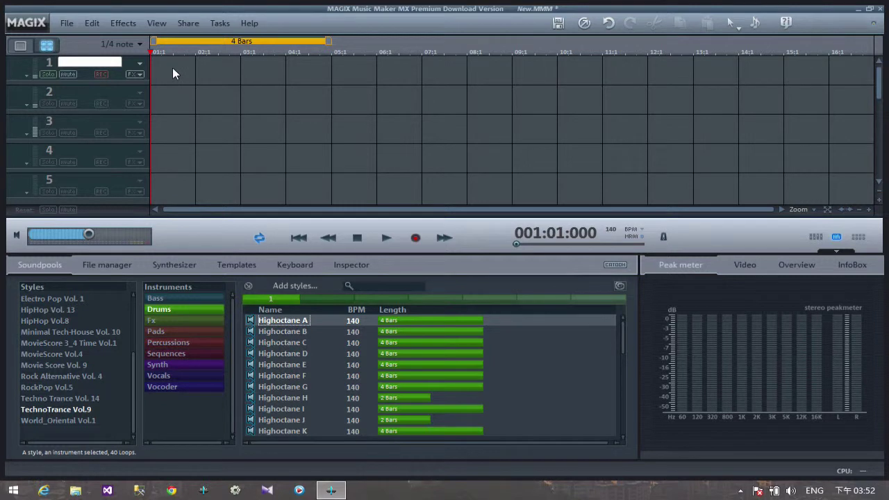
{"action": "key", "text": "super+space"}
{"action": "type", "text": "yg"}
{"action": "key", "text": "BackSpace"}
{"action": "key", "text": "super+space"}
{"action": "type", "text": "a"}
{"action": "key", "text": "BackSpace"}
{"action": "type", "text": "yg"}
{"action": "key", "text": "BackSpace"}
{"action": "key", "text": "BackSpace"}
{"action": "type", "text": "ygh"}
{"action": "key", "text": "BackSpace"}
{"action": "key", "text": "BackSpace"}
{"action": "key", "text": "BackSpace"}
{"action": "key", "text": "super+space"}
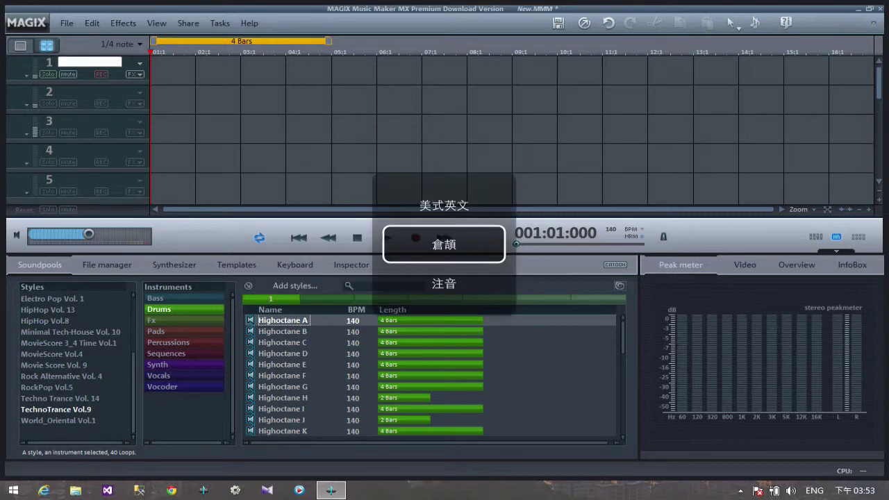
{"action": "key", "text": "super"}
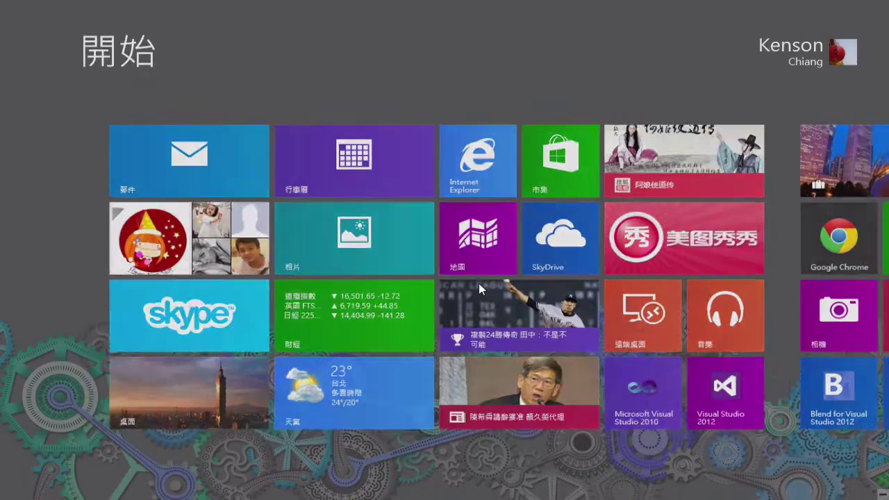
{"action": "key", "text": "super"}
Switch the input method to Microsoft Changjie (微軟倉頡) and name track 1 主律動
{"action": "left_click", "coordinate": [815, 490]}
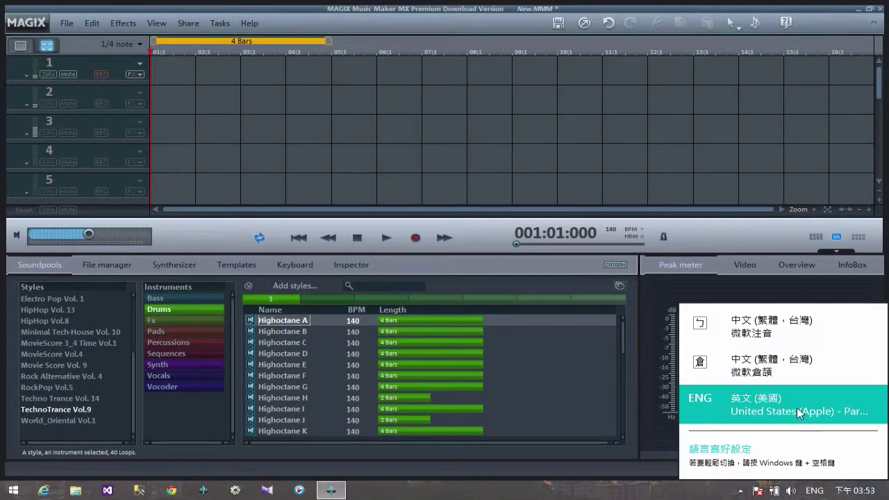
{"action": "left_click", "coordinate": [767, 360]}
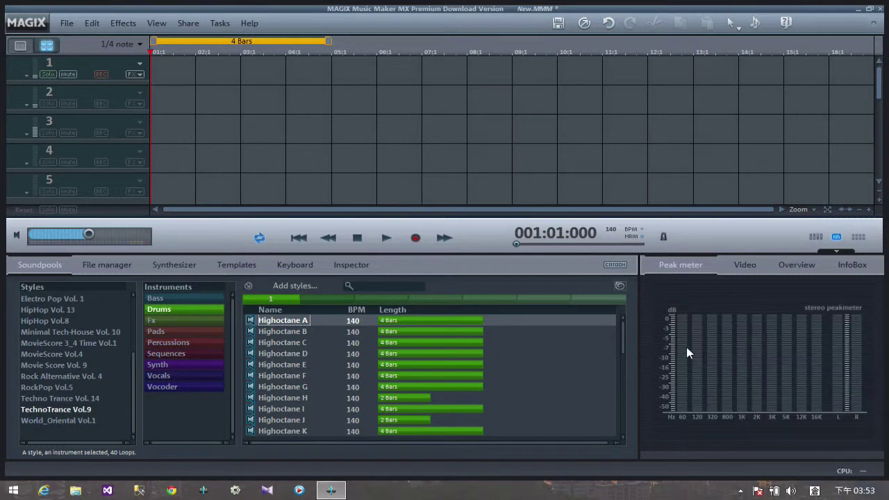
{"action": "double_click", "coordinate": [85, 66]}
{"action": "type", "text": "yg"}
{"action": "key", "text": "space"}
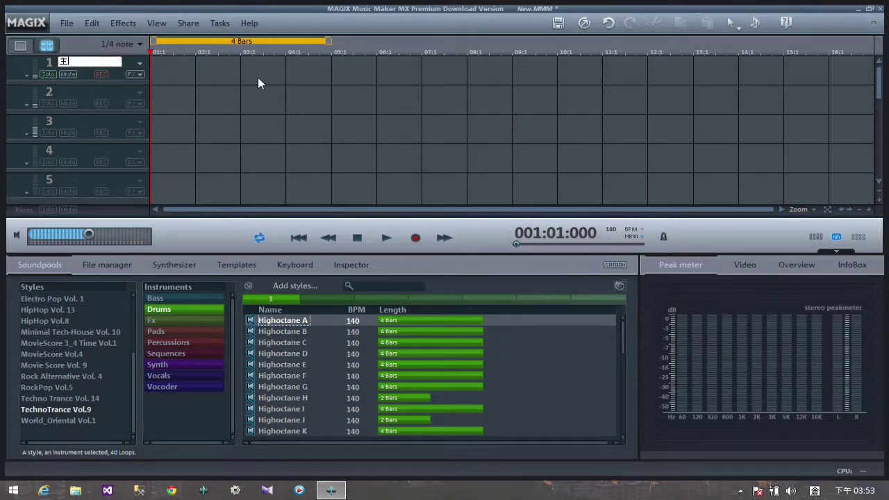
{"action": "type", "text": "holq"}
{"action": "key", "text": "space"}
{"action": "type", "text": "hgks"}
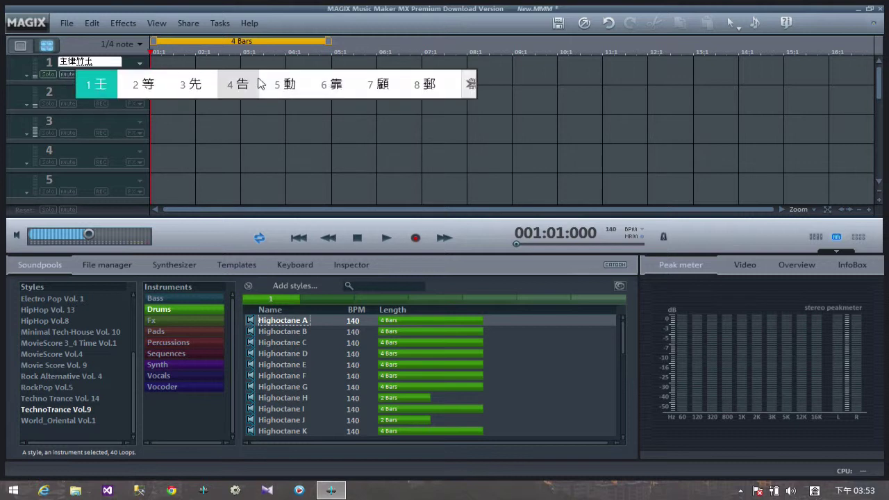
{"action": "key", "text": "space"}
Name track 2 副律動
{"action": "double_click", "coordinate": [86, 96]}
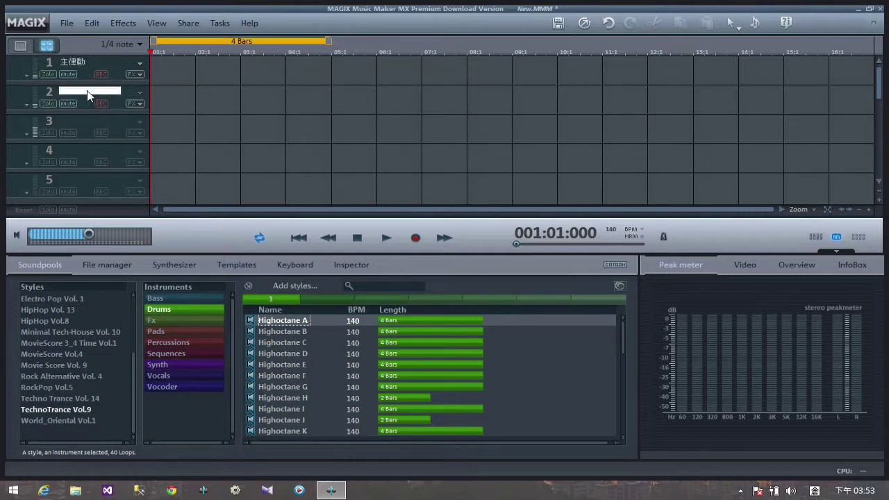
{"action": "type", "text": "mwln"}
{"action": "key", "text": "space"}
{"action": "type", "text": "hoo"}
{"action": "key", "text": "BackSpace"}
{"action": "key", "text": "BackSpace"}
{"action": "type", "text": "olq"}
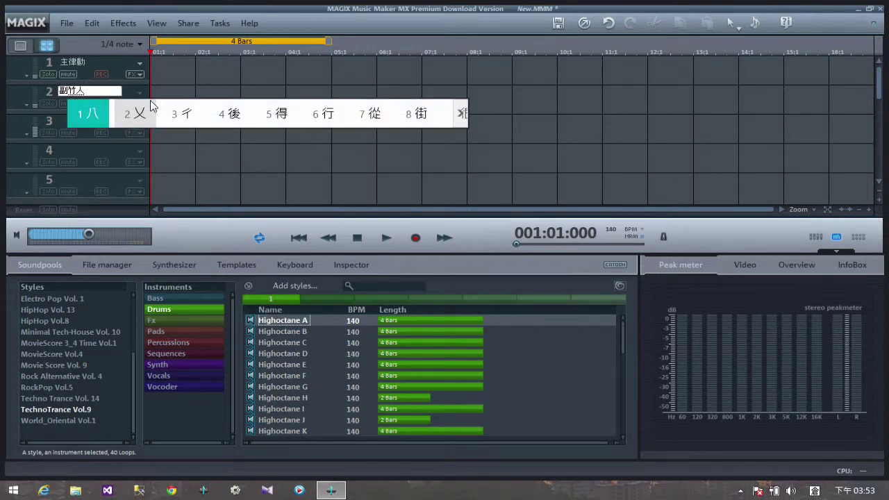
{"action": "key", "text": "space"}
{"action": "type", "text": "hgks"}
{"action": "key", "text": "space"}
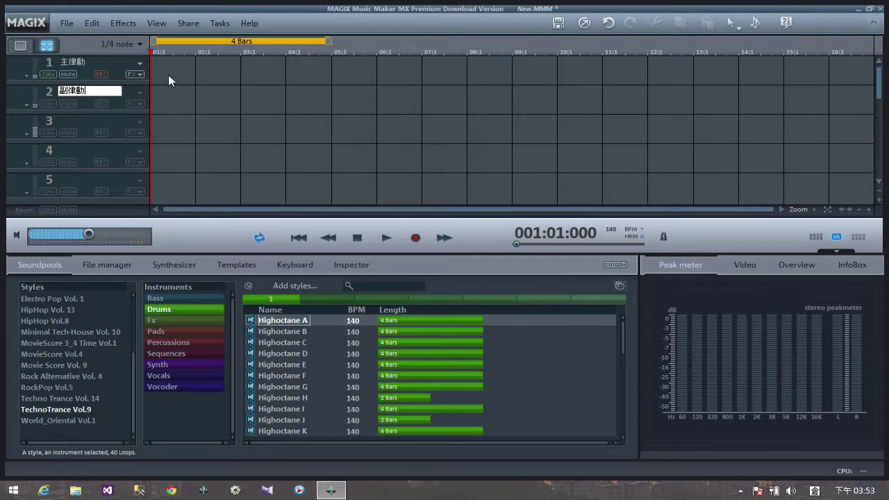
{"action": "key", "text": "Return"}
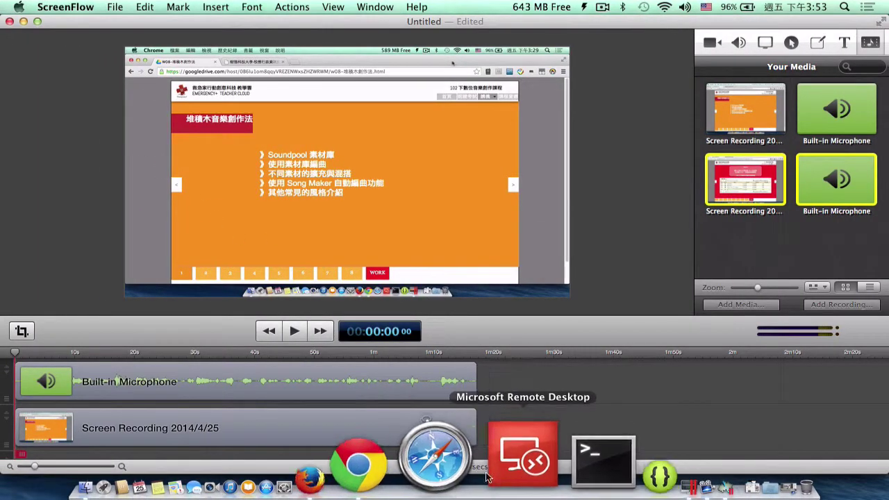
Switch to Chrome and highlight the instruments listed under 主律動 on the lesson slide
{"action": "left_click", "coordinate": [460, 462]}
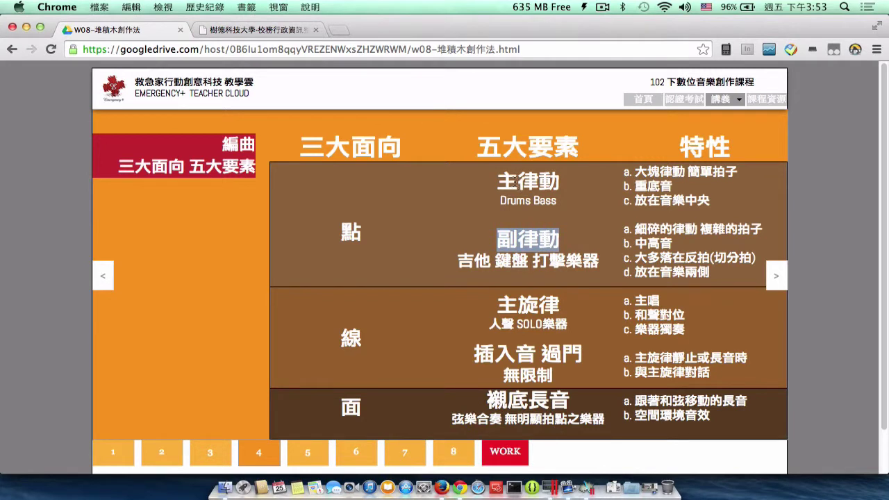
{"action": "left_click_drag", "start_coordinate": [498, 205], "coordinate": [575, 203]}
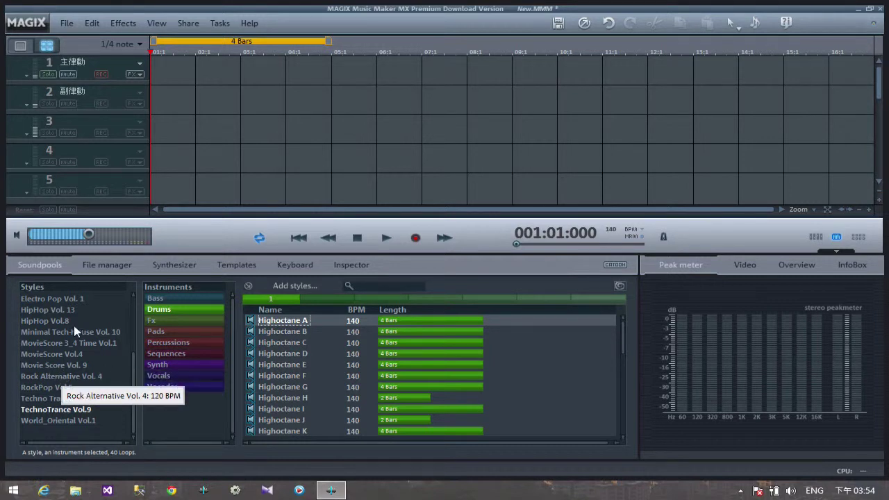
Choose the RockPop Vol.5 style and preview its Axe A, Bigtom A, Bigtom B and Bigtom C drum loops
{"action": "left_click", "coordinate": [60, 389]}
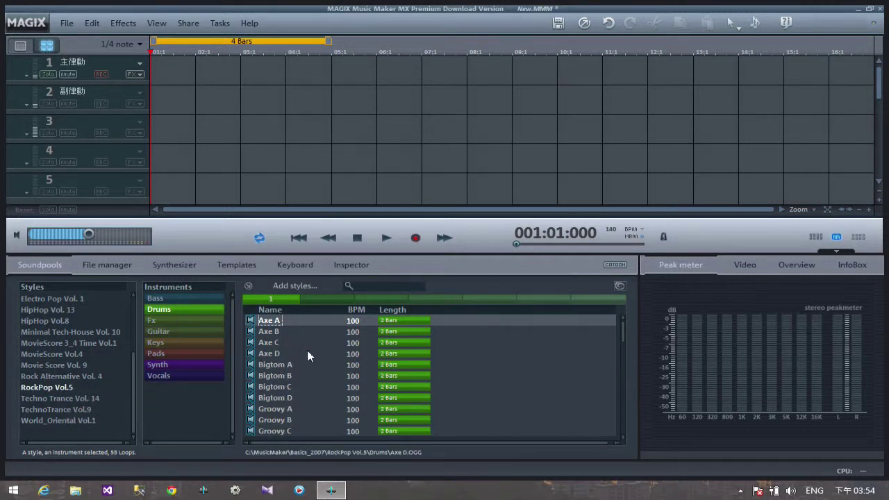
{"action": "left_click", "coordinate": [283, 320]}
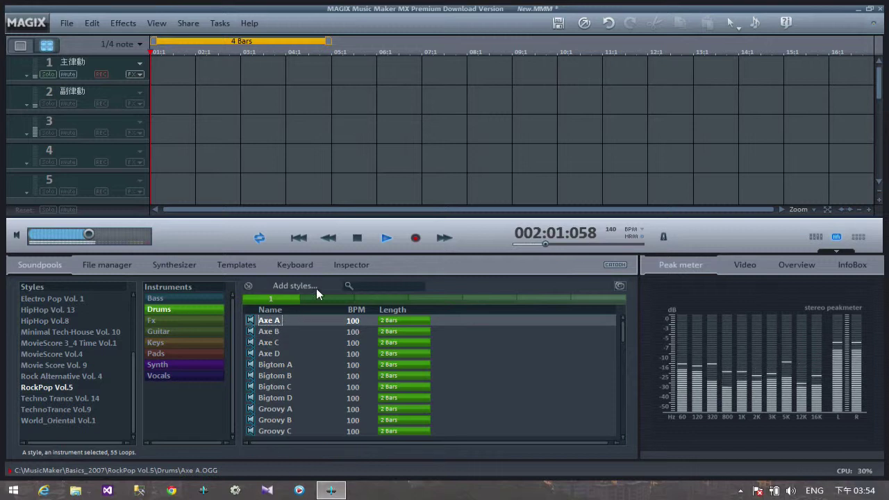
{"action": "left_click", "coordinate": [357, 237]}
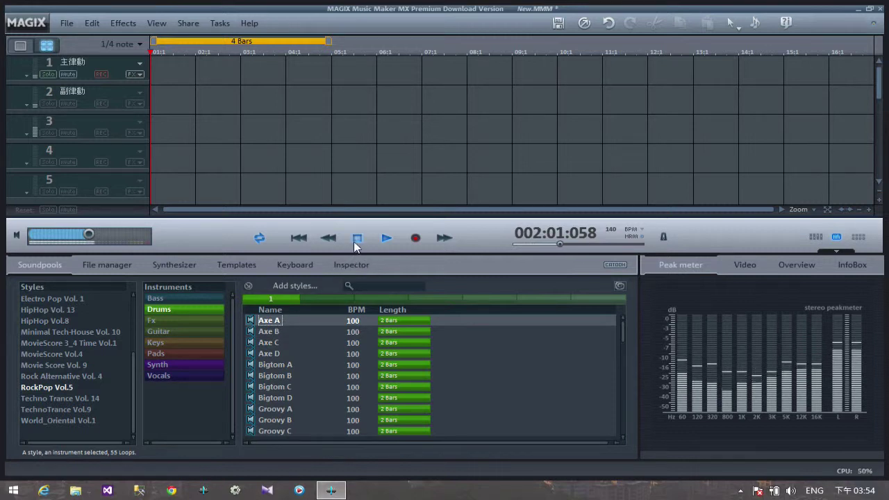
{"action": "left_click", "coordinate": [287, 360]}
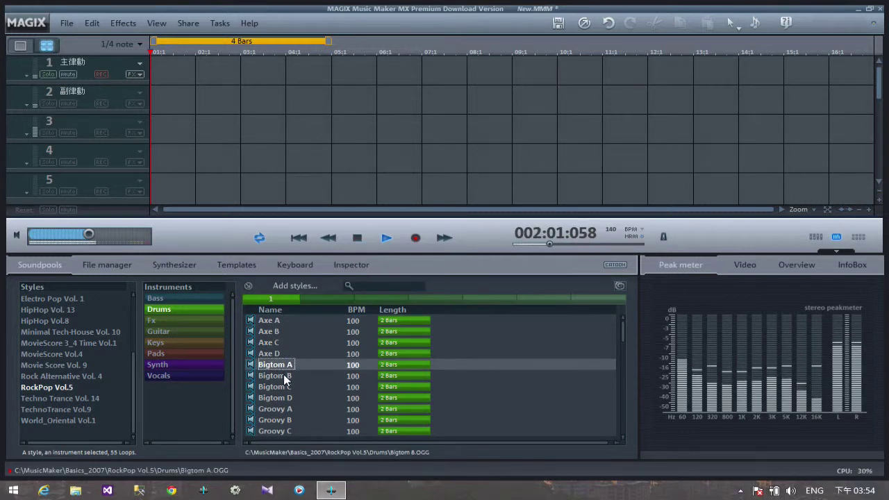
{"action": "left_click", "coordinate": [284, 375]}
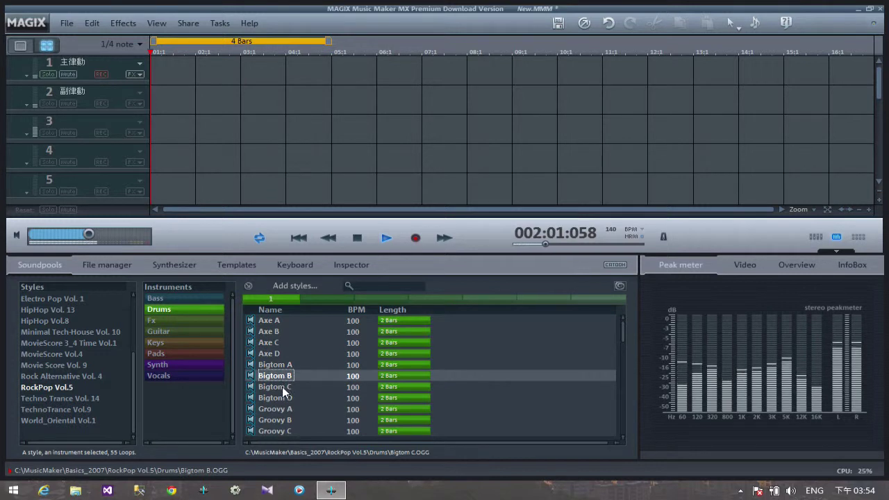
{"action": "left_click", "coordinate": [283, 387]}
{"action": "left_click", "coordinate": [286, 365]}
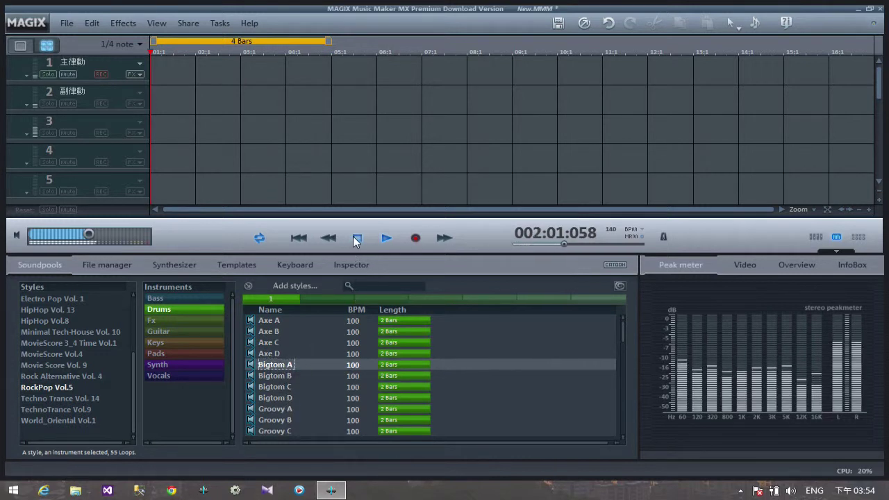
{"action": "left_click", "coordinate": [357, 237]}
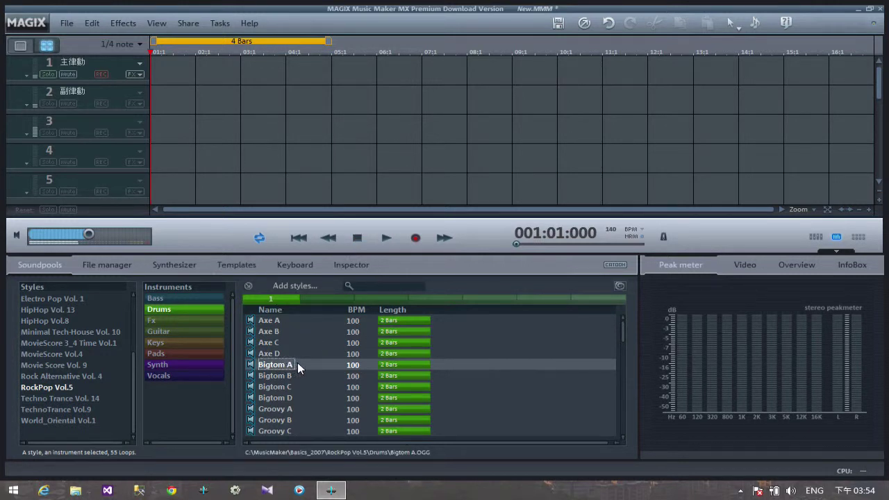
Loop Bigtom A for 9 bars from the start of the 主律動 track and set the playback range to 8:2 bars
{"action": "left_click_drag", "start_coordinate": [281, 364], "coordinate": [188, 71]}
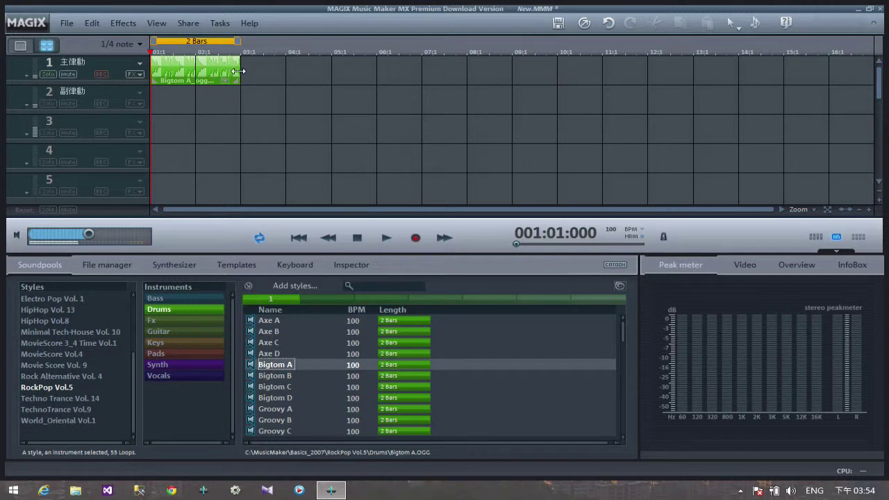
{"action": "left_click_drag", "start_coordinate": [240, 79], "coordinate": [557, 79]}
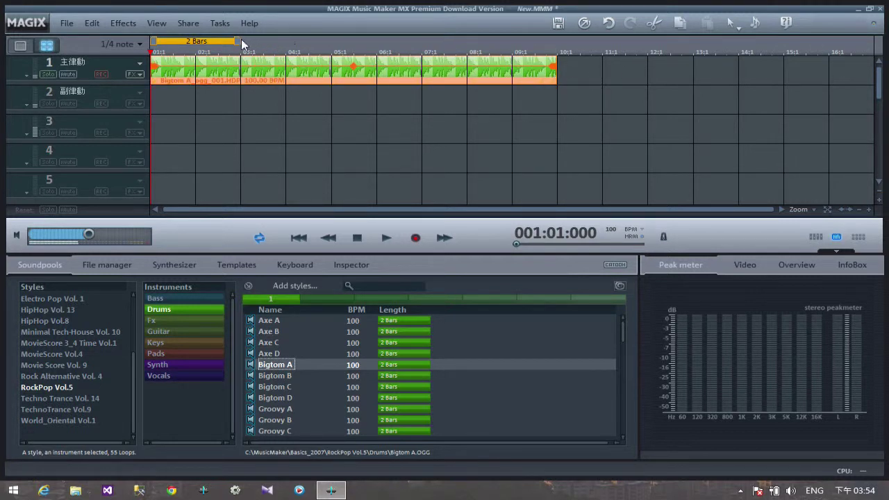
{"action": "left_click_drag", "start_coordinate": [241, 39], "coordinate": [533, 40]}
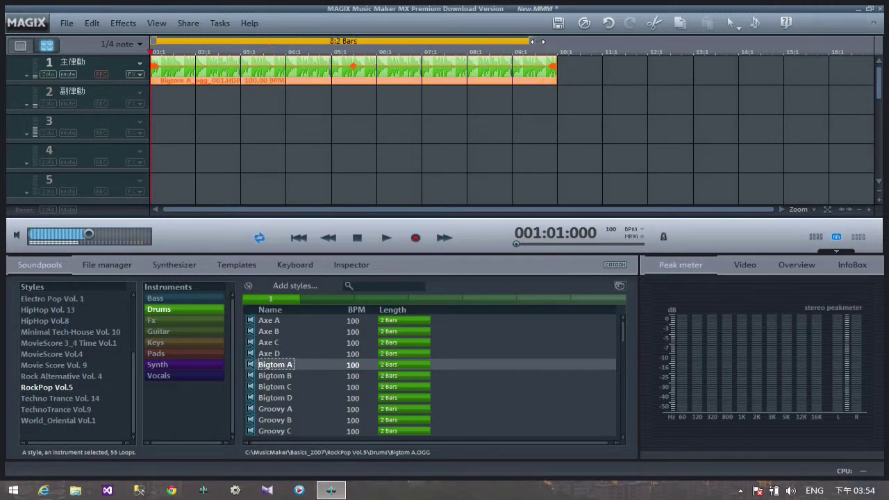
{"action": "left_click", "coordinate": [140, 44]}
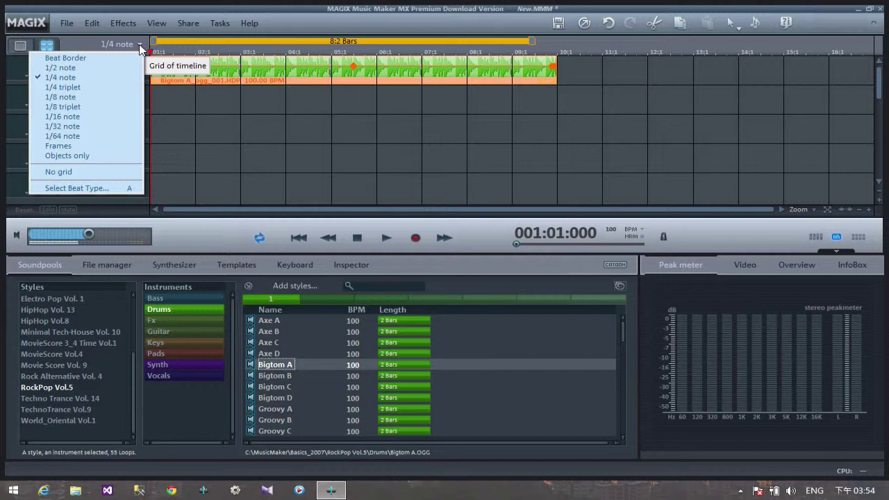
{"action": "left_click", "coordinate": [139, 44]}
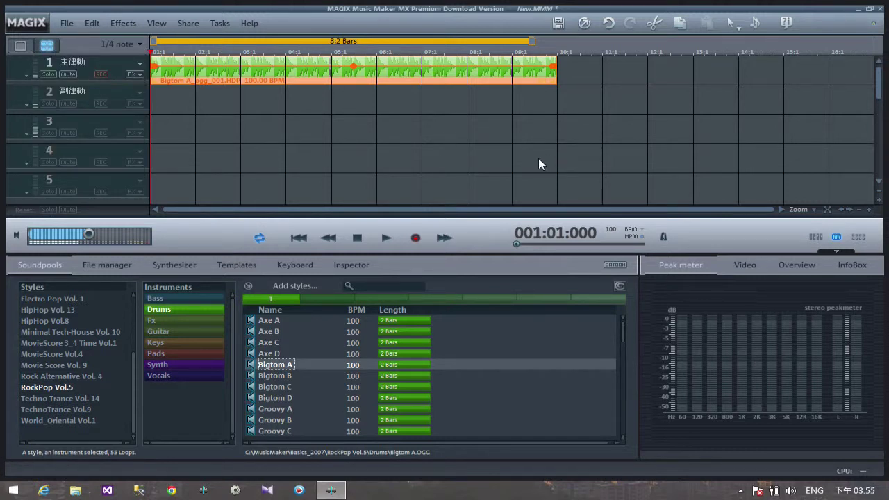
Move the playback marker to 16:02 and extend the playback range to 16 bars
{"action": "left_click", "coordinate": [170, 53]}
{"action": "left_click_drag", "start_coordinate": [170, 54], "coordinate": [837, 59]}
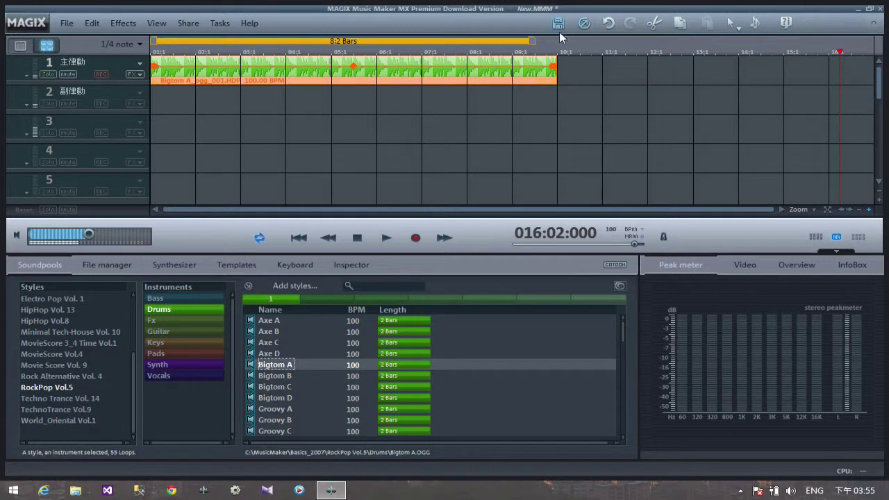
{"action": "left_click_drag", "start_coordinate": [531, 40], "coordinate": [883, 48]}
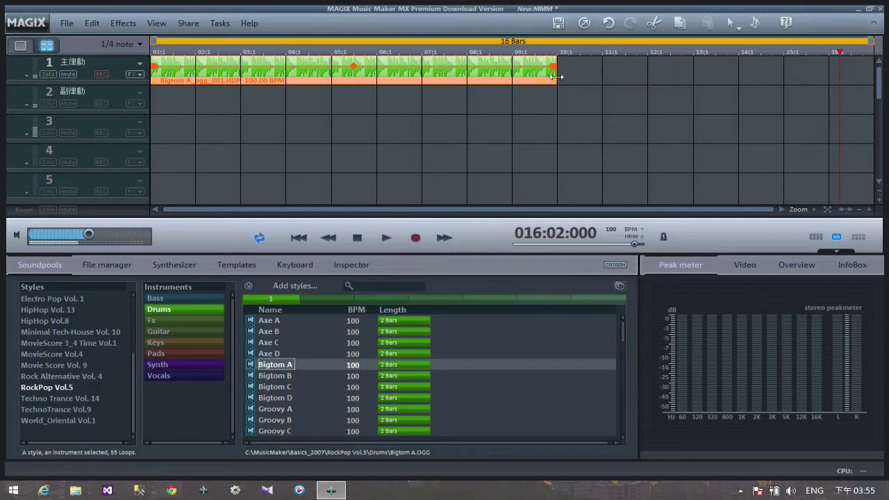
Extend the Bigtom A loop on the 主律動 track to 16 bars and play it back briefly
{"action": "left_click_drag", "start_coordinate": [554, 77], "coordinate": [644, 78]}
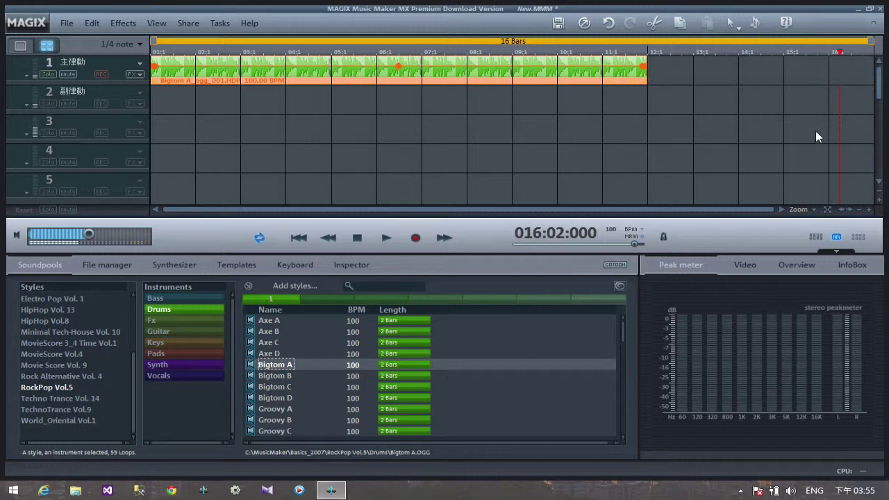
{"action": "left_click_drag", "start_coordinate": [645, 77], "coordinate": [868, 79]}
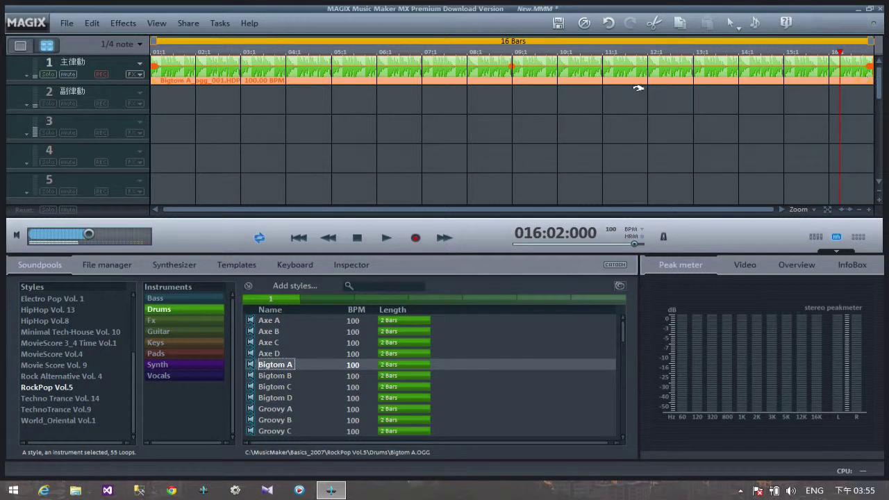
{"action": "left_click", "coordinate": [387, 238]}
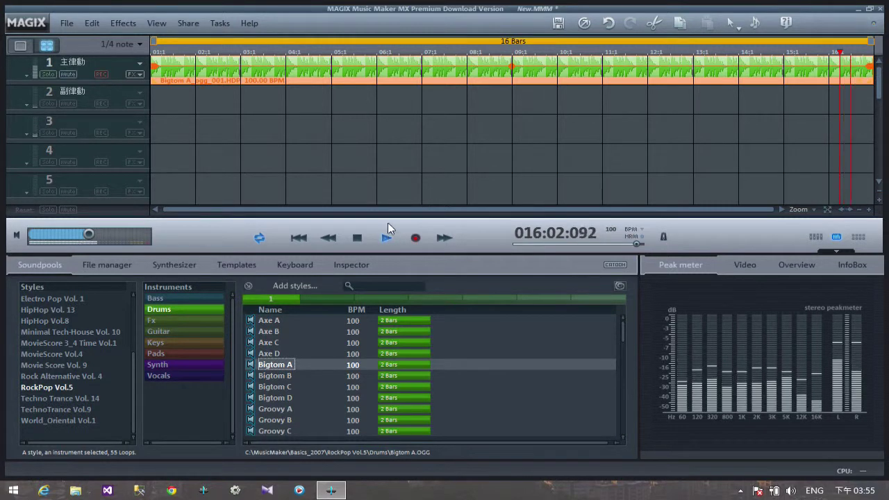
{"action": "left_click", "coordinate": [359, 240]}
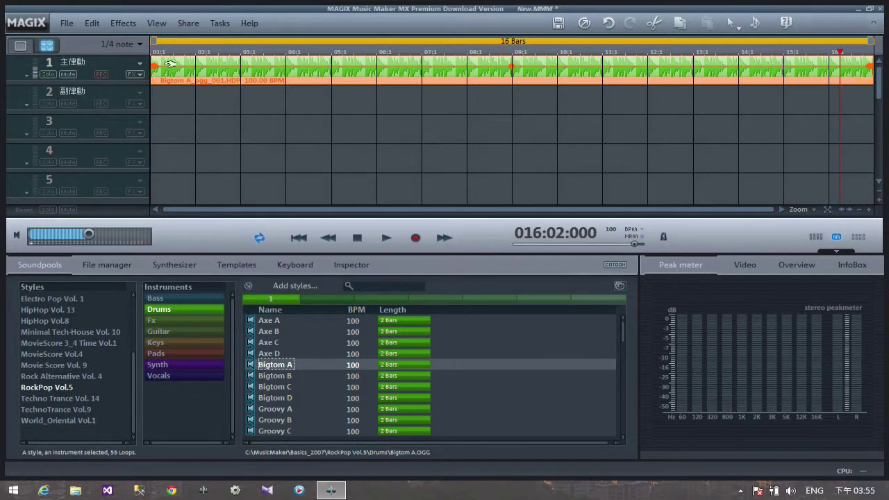
{"action": "left_click", "coordinate": [356, 240]}
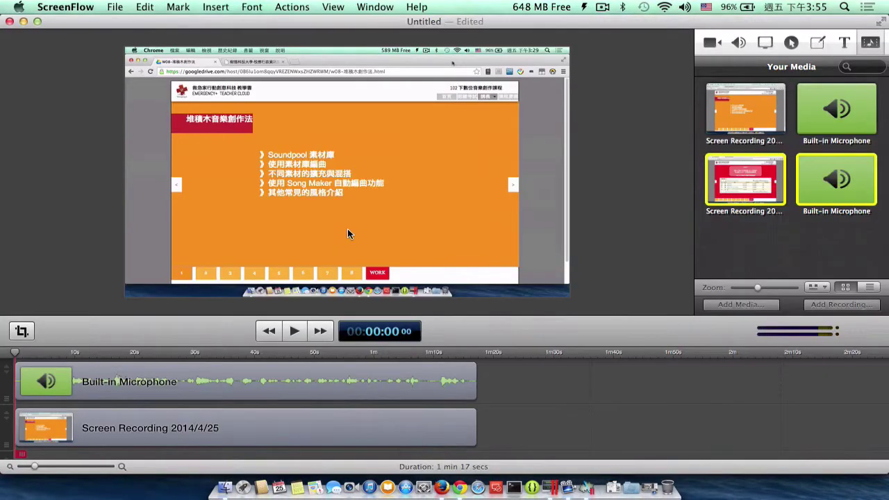
Consult the arrangement slide in Chrome and, back in Music Maker, preview the RockPop Vol.5 guitar loops Alive and Arock
{"action": "left_click", "coordinate": [461, 455]}
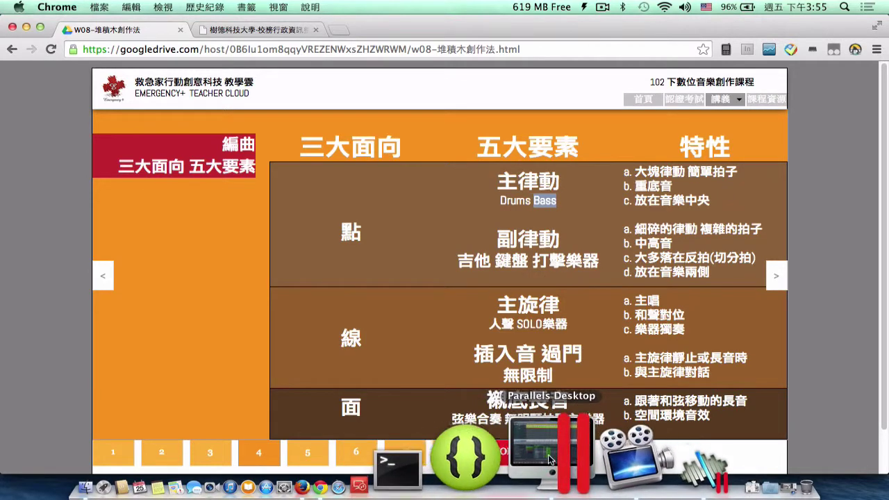
{"action": "left_click", "coordinate": [622, 409]}
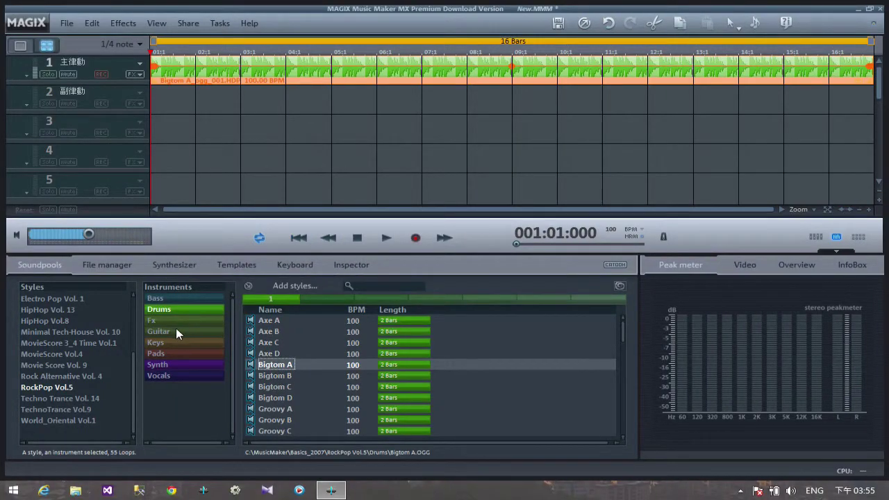
{"action": "left_click", "coordinate": [177, 330]}
{"action": "left_click", "coordinate": [273, 319]}
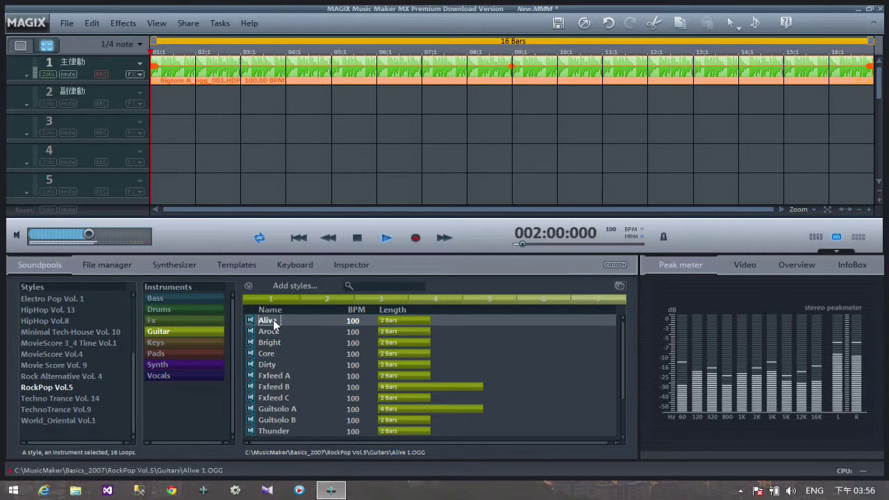
{"action": "left_click", "coordinate": [272, 332]}
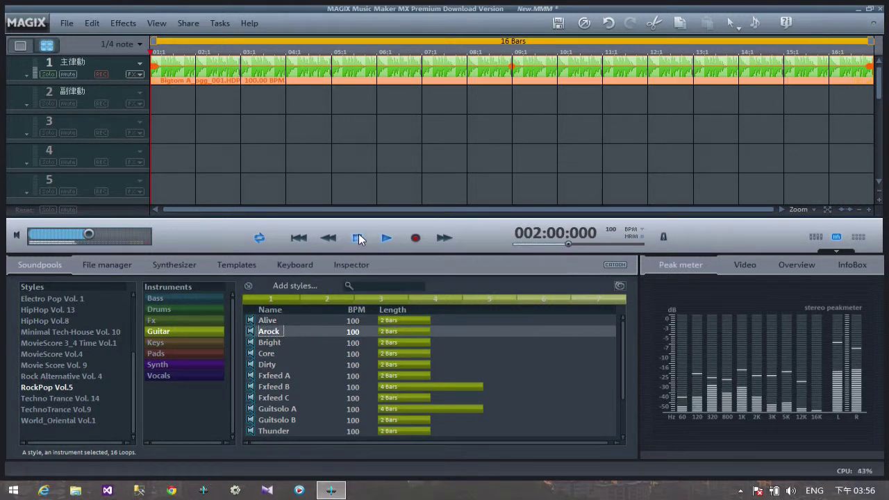
Place the Arock loop in pitches 1, 6, 2 and 5 consecutively on the 副律動 track from bar 1, and play back the arrangement
{"action": "left_click_drag", "start_coordinate": [264, 298], "coordinate": [185, 105]}
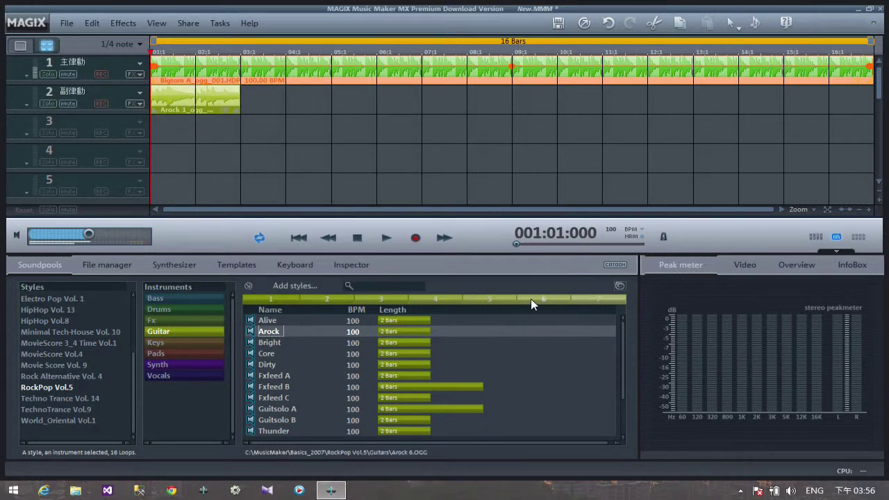
{"action": "left_click_drag", "start_coordinate": [429, 207], "coordinate": [279, 98]}
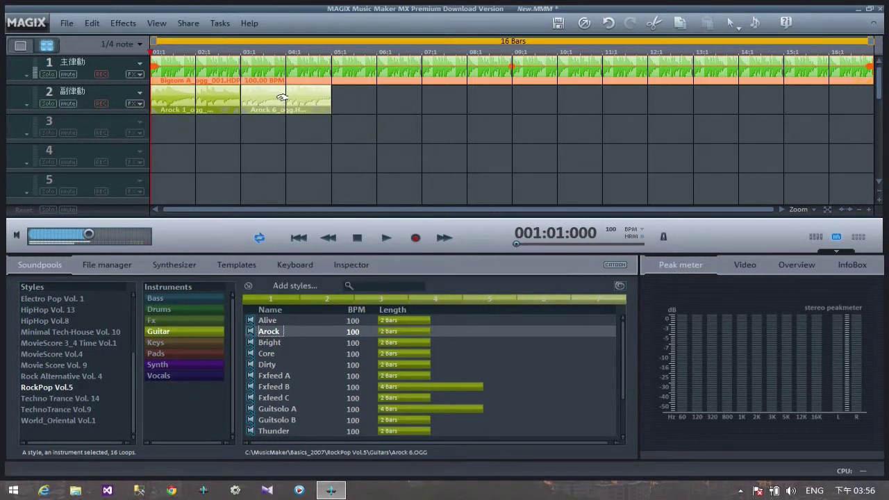
{"action": "left_click_drag", "start_coordinate": [327, 297], "coordinate": [369, 100]}
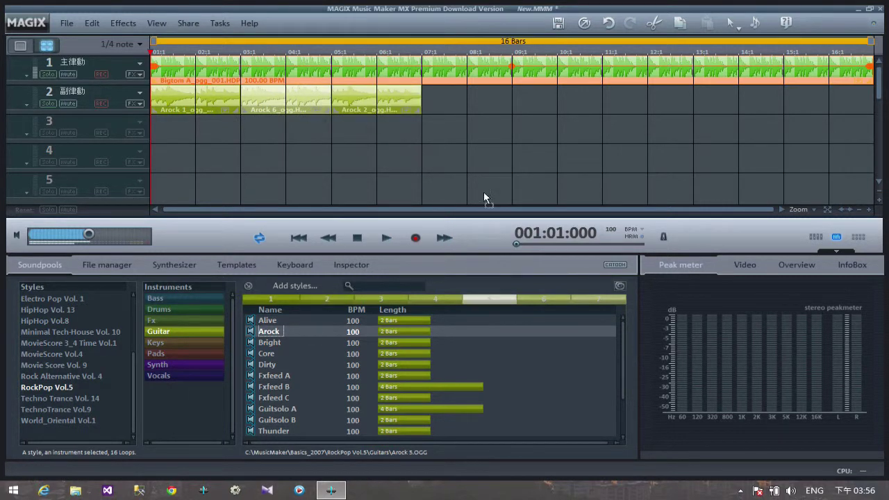
{"action": "left_click_drag", "start_coordinate": [484, 192], "coordinate": [463, 106]}
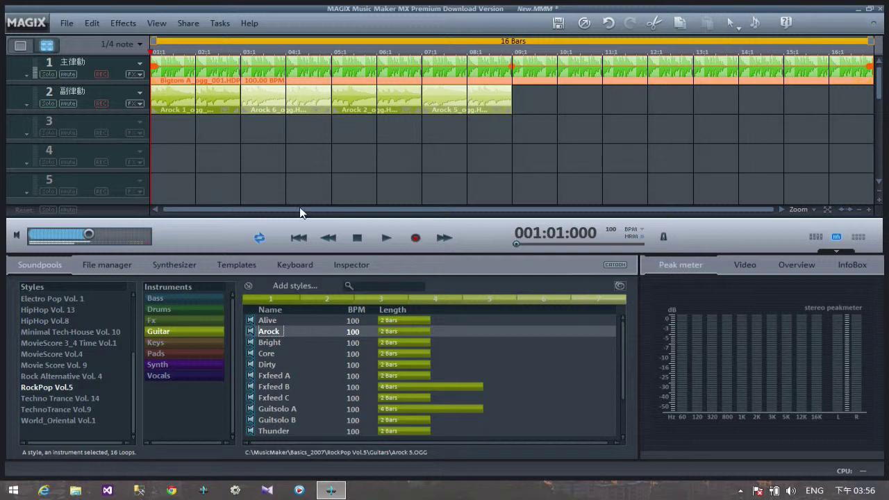
{"action": "left_click", "coordinate": [386, 237]}
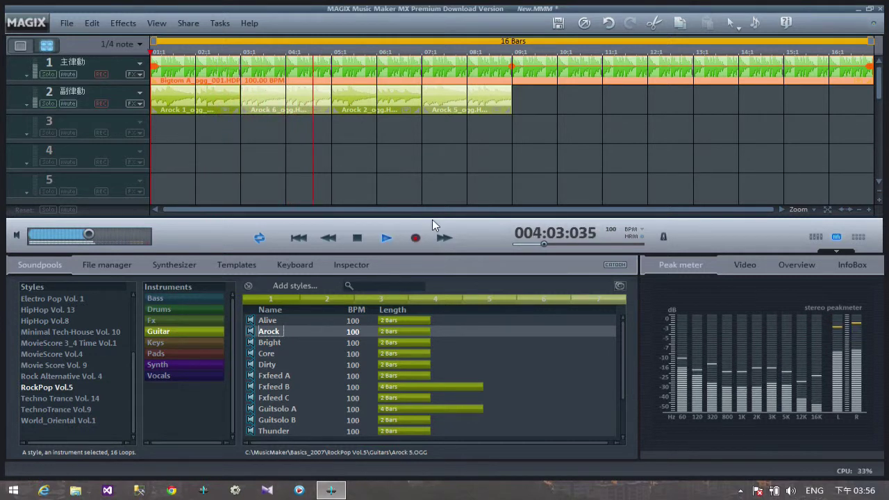
{"action": "left_click", "coordinate": [358, 239]}
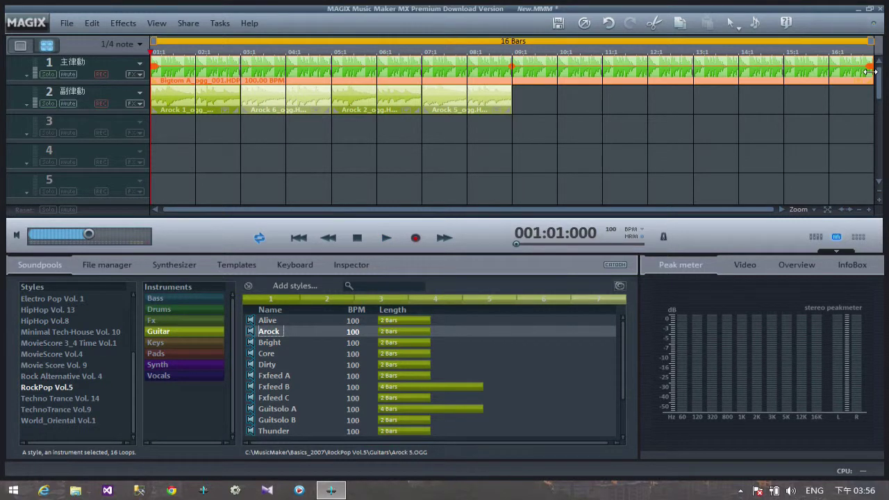
Shorten the Bigtom A loop on the 主律動 track to 8 bars and go through the four Arock clips one by one
{"action": "left_click_drag", "start_coordinate": [870, 72], "coordinate": [512, 75]}
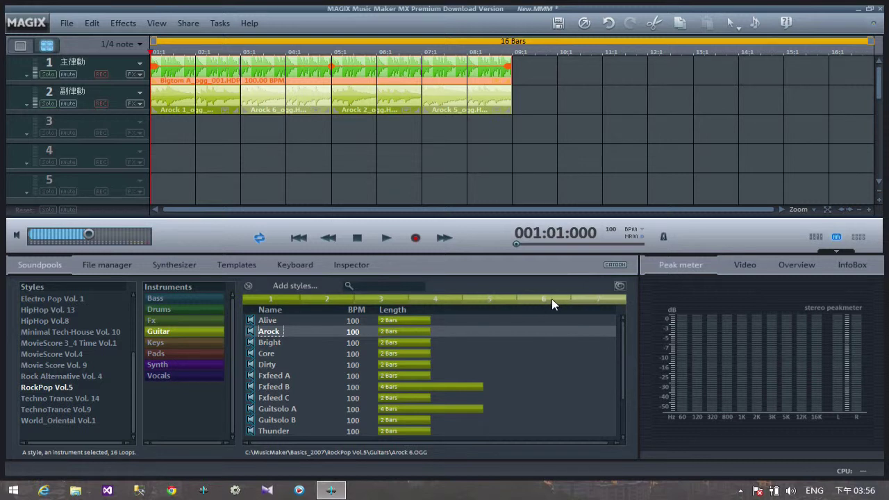
{"action": "left_click", "coordinate": [213, 98]}
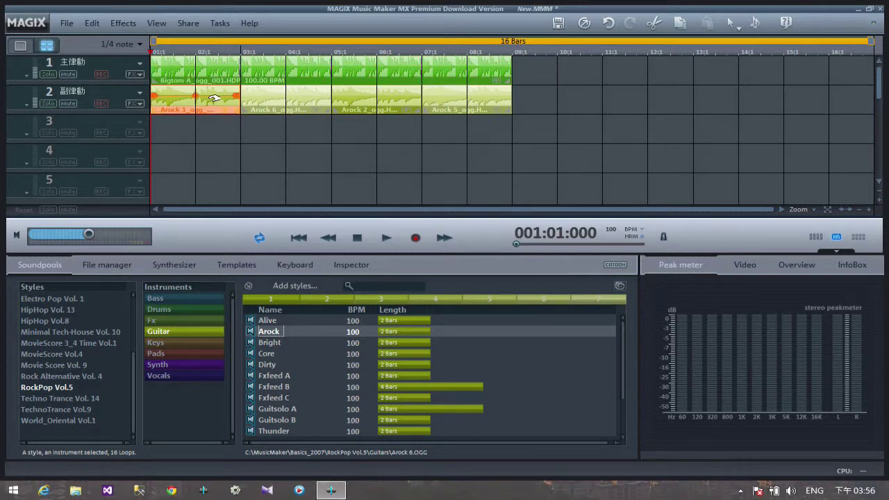
{"action": "left_click", "coordinate": [296, 102]}
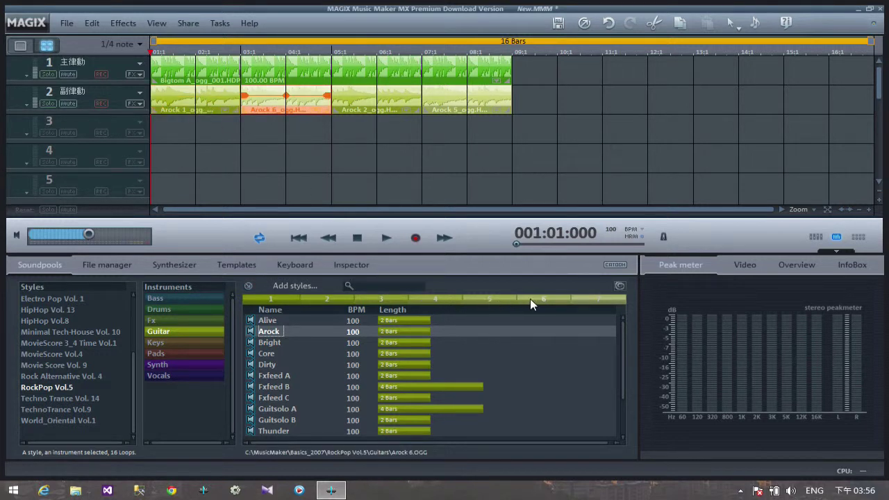
{"action": "left_click", "coordinate": [375, 108]}
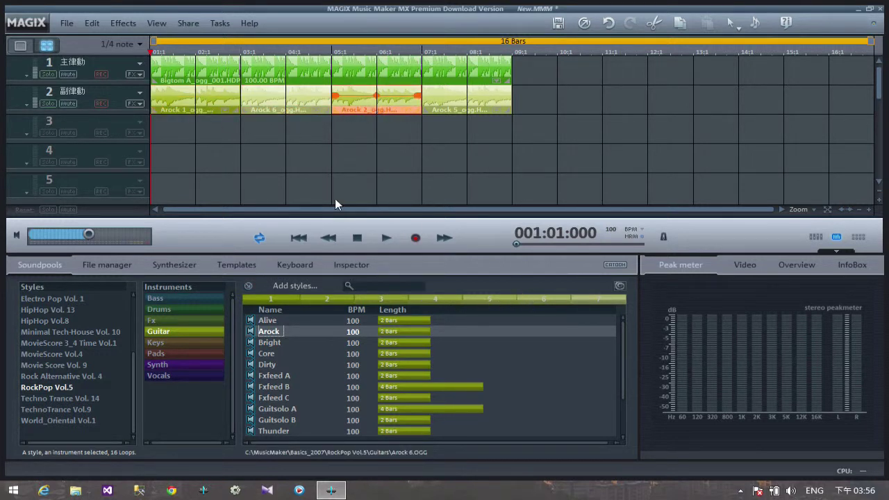
{"action": "left_click", "coordinate": [448, 99]}
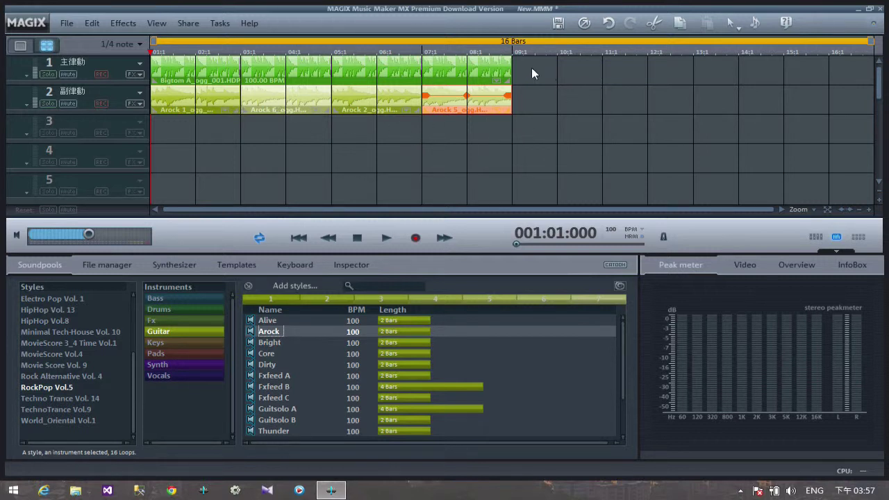
Compare the waveforms of the Bigtom A and Arock 1 clips with the timeline and tracks enlarged
{"action": "left_click", "coordinate": [192, 70]}
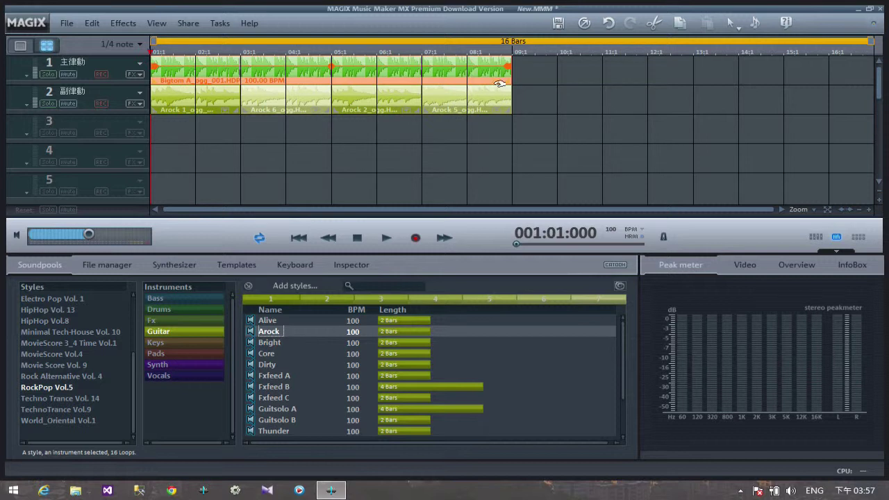
{"action": "left_click", "coordinate": [201, 106]}
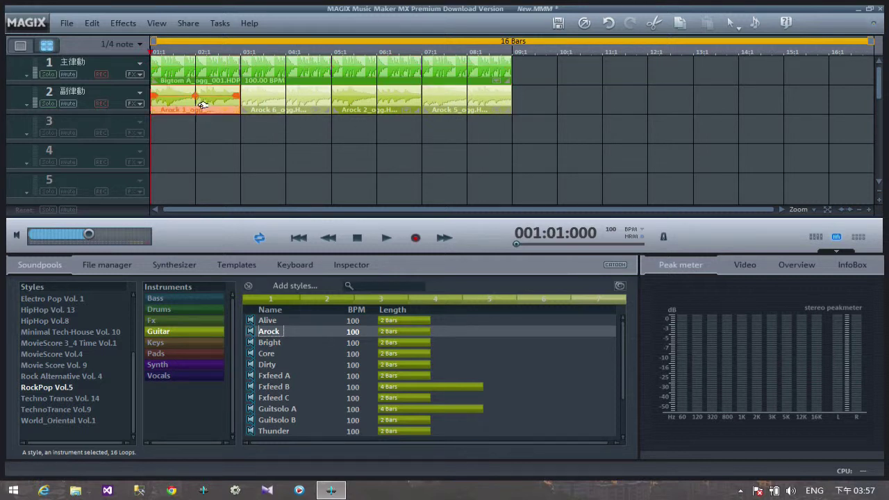
{"action": "left_click", "coordinate": [165, 63]}
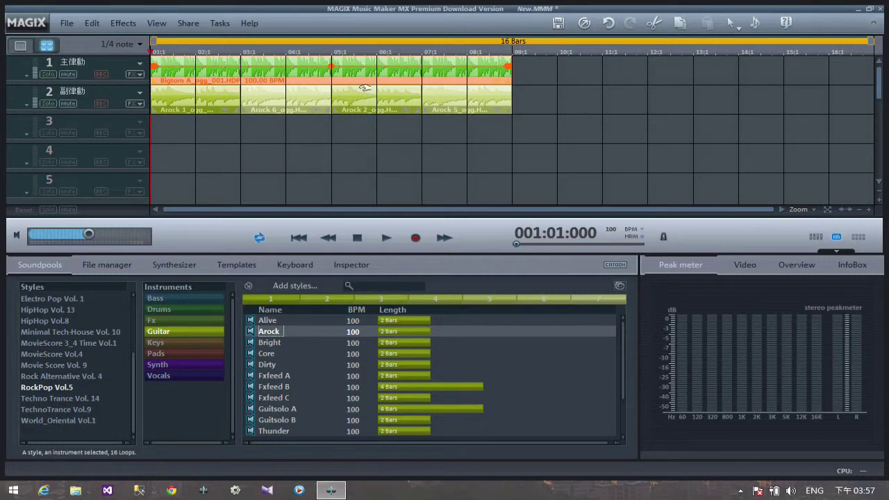
{"action": "left_click", "coordinate": [878, 201]}
{"action": "left_click", "coordinate": [868, 209]}
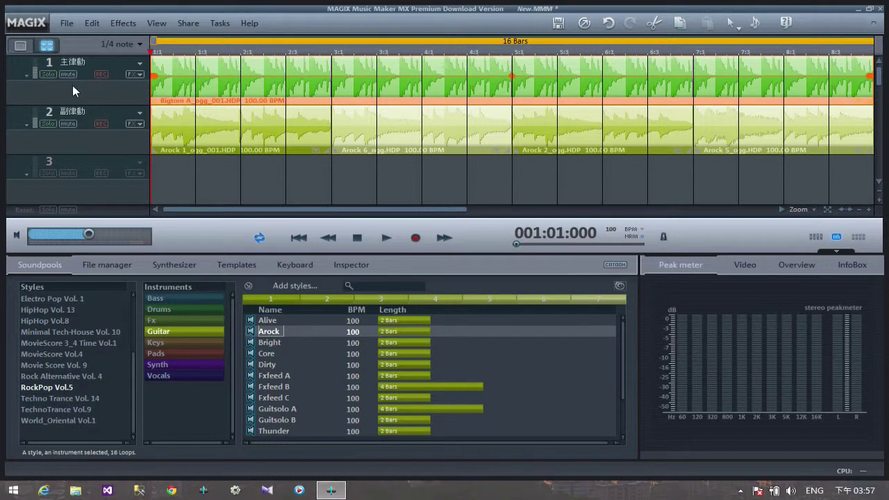
Solo the 主律動 track and listen to its drum groove briefly
{"action": "left_click", "coordinate": [47, 75]}
{"action": "left_click", "coordinate": [380, 240]}
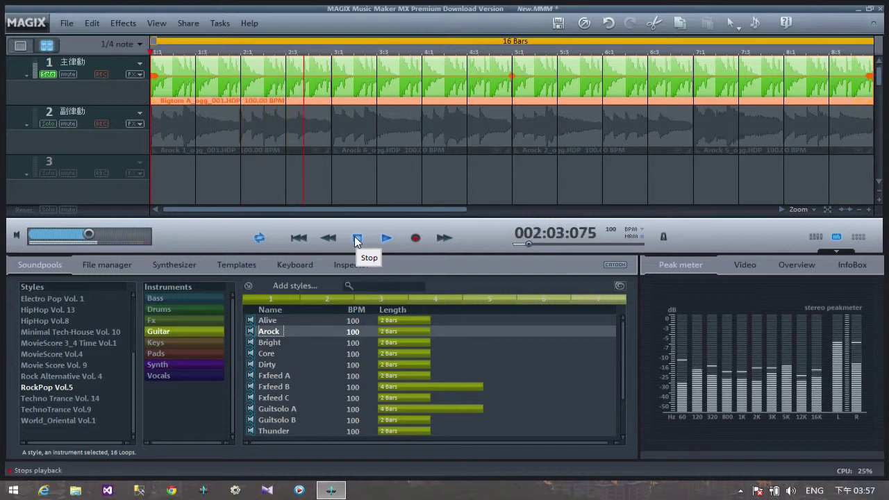
{"action": "left_click", "coordinate": [355, 238]}
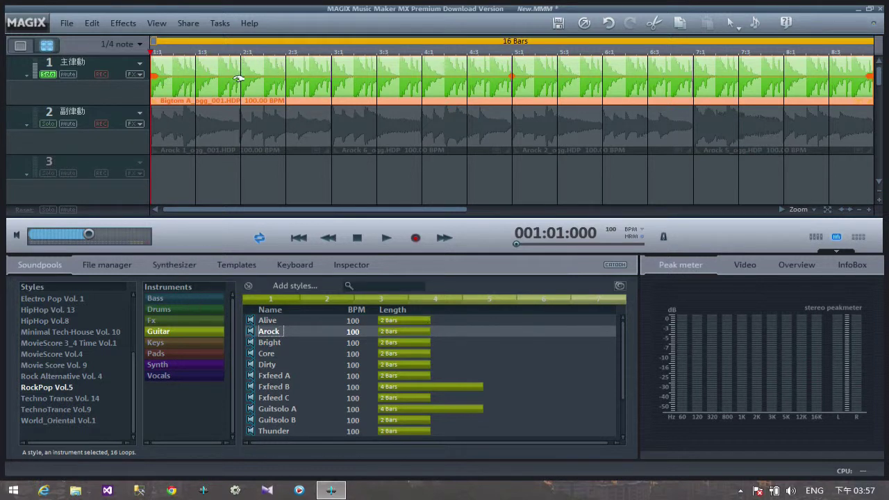
Move the solo from the 主律動 track to the 副律動 track and clear it so both tracks are active
{"action": "left_click", "coordinate": [171, 124]}
{"action": "left_click", "coordinate": [48, 125]}
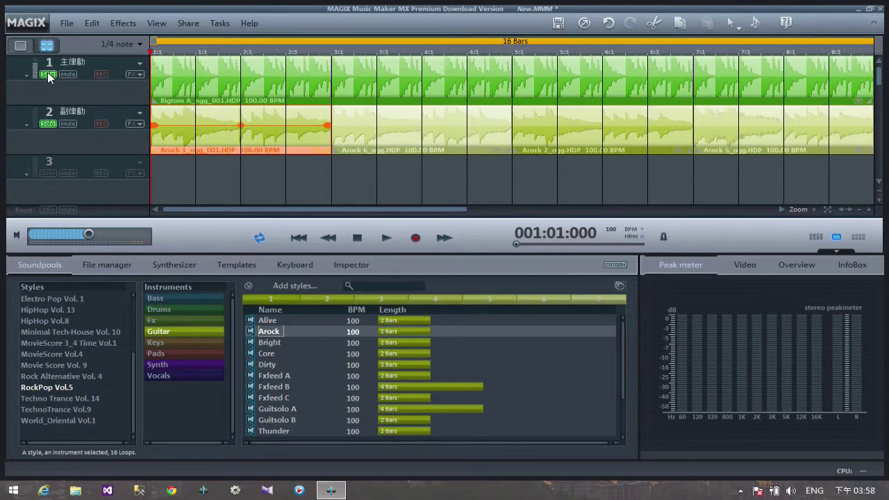
{"action": "left_click", "coordinate": [47, 73]}
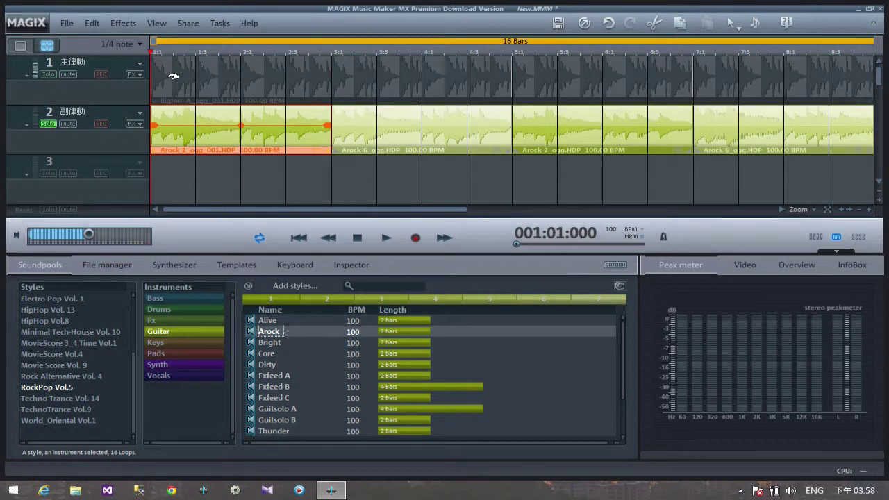
{"action": "left_click", "coordinate": [49, 123]}
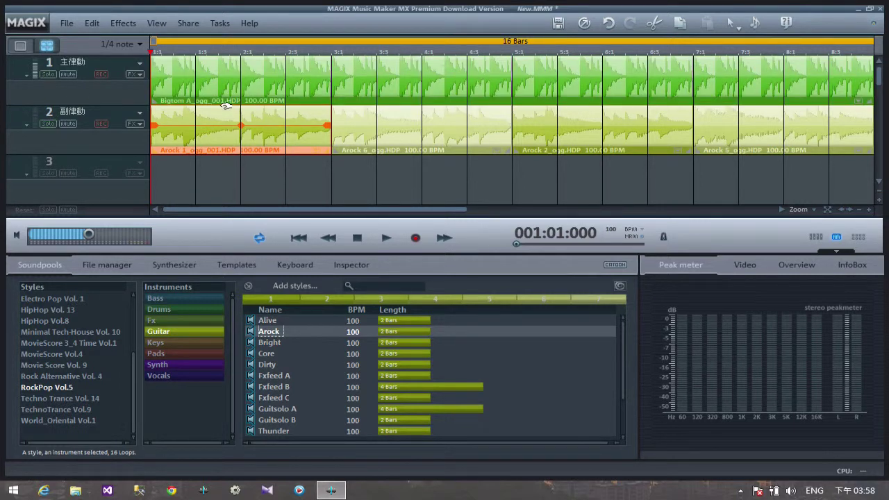
Solo the 主律動 track again and examine the drum loop's frequency range on the peak meter during playback
{"action": "left_click", "coordinate": [202, 78]}
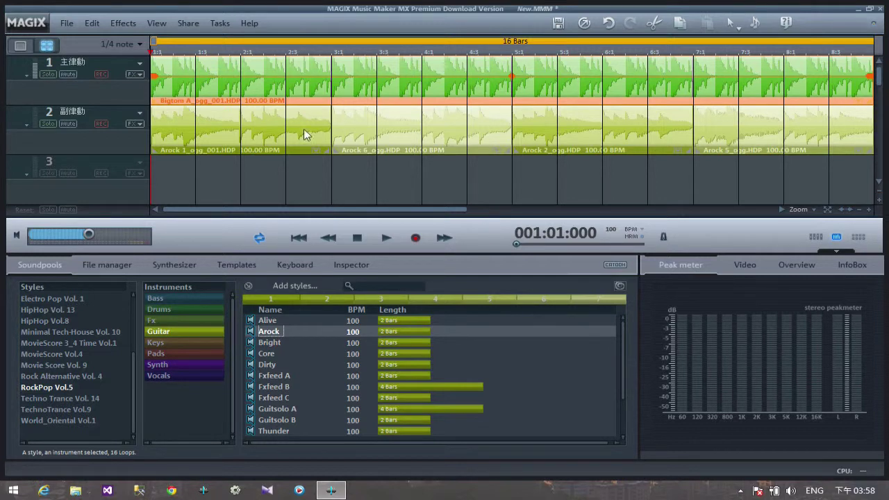
{"action": "left_click", "coordinate": [48, 73]}
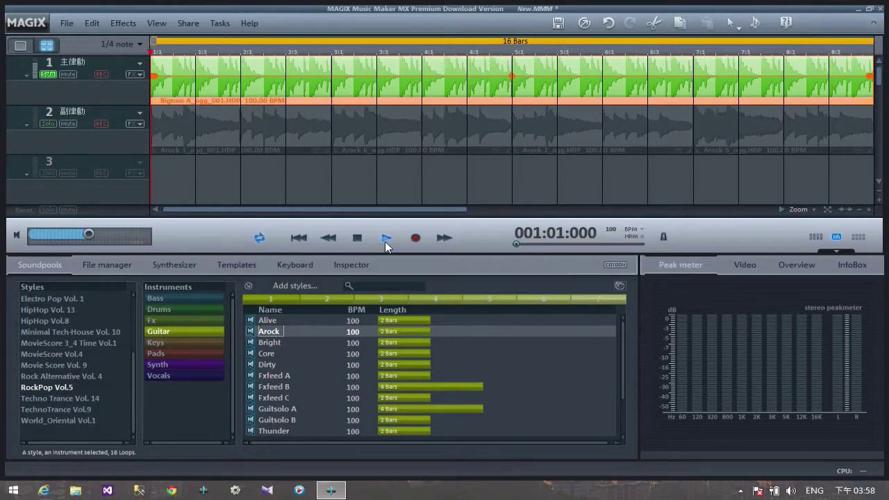
{"action": "left_click", "coordinate": [386, 239]}
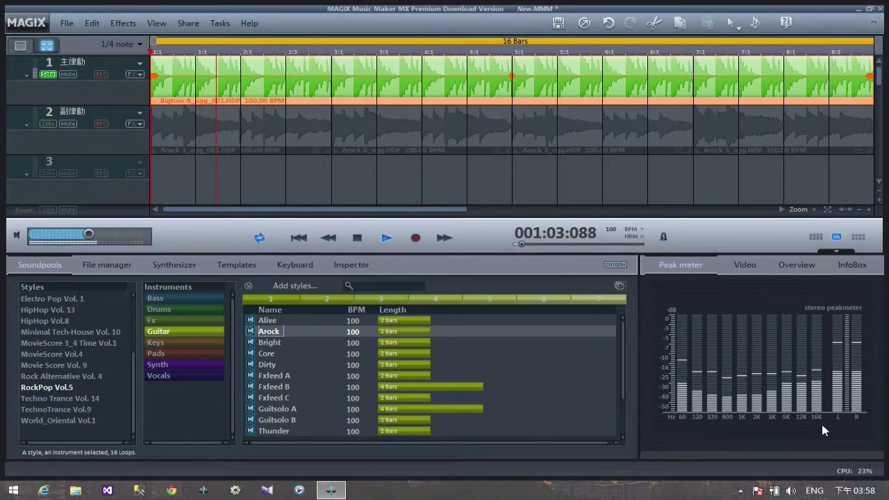
{"action": "left_click", "coordinate": [356, 239]}
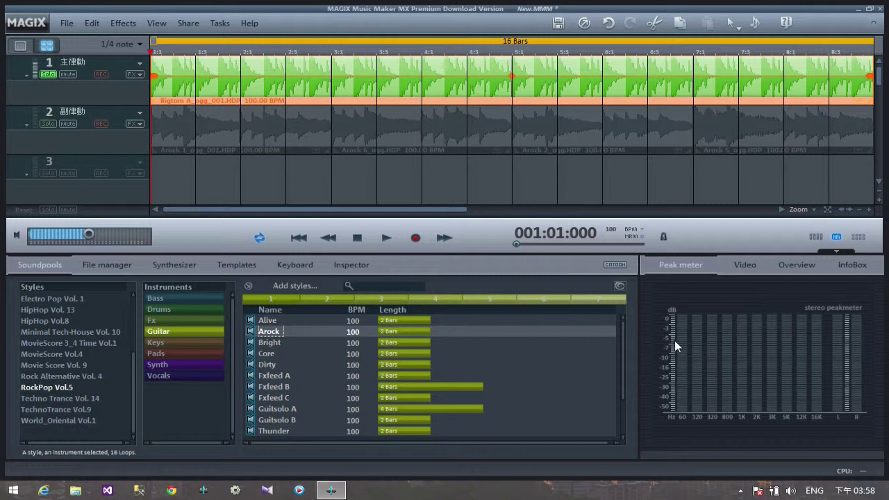
Solo only the 副律動 track, examine the guitar's frequency range on the peak meter during playback, and clear the solo
{"action": "left_click", "coordinate": [50, 124]}
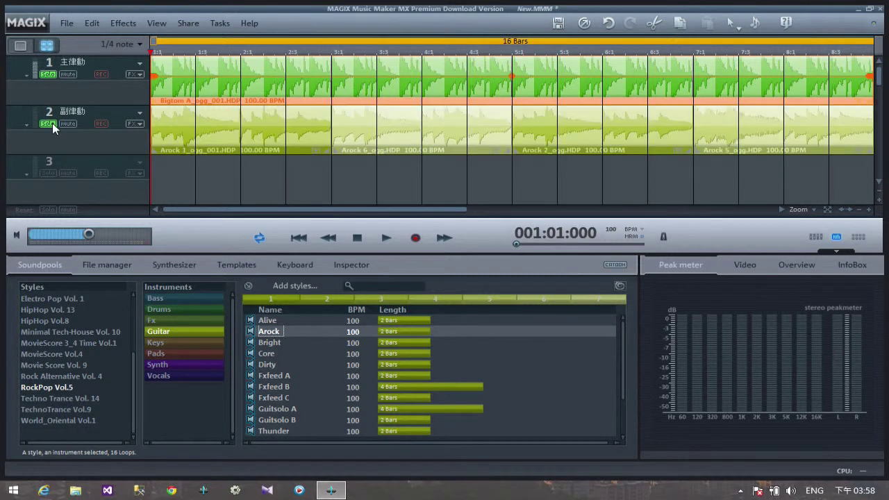
{"action": "left_click", "coordinate": [54, 73]}
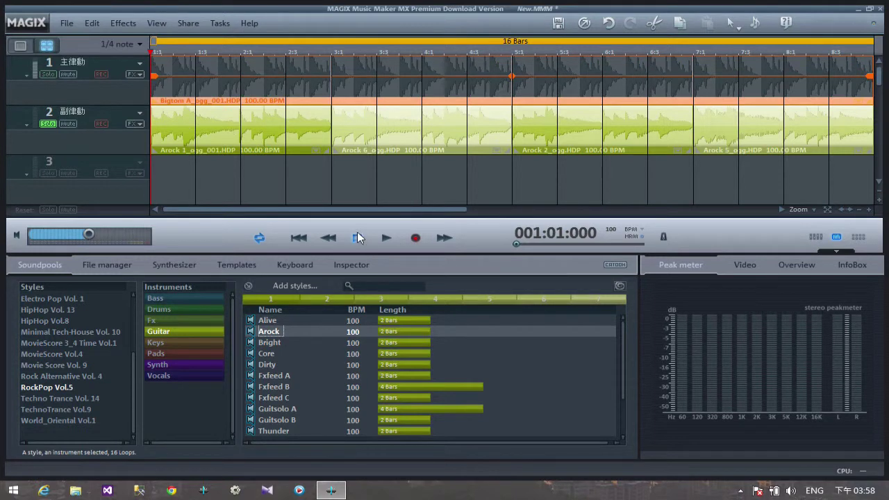
{"action": "left_click", "coordinate": [384, 235]}
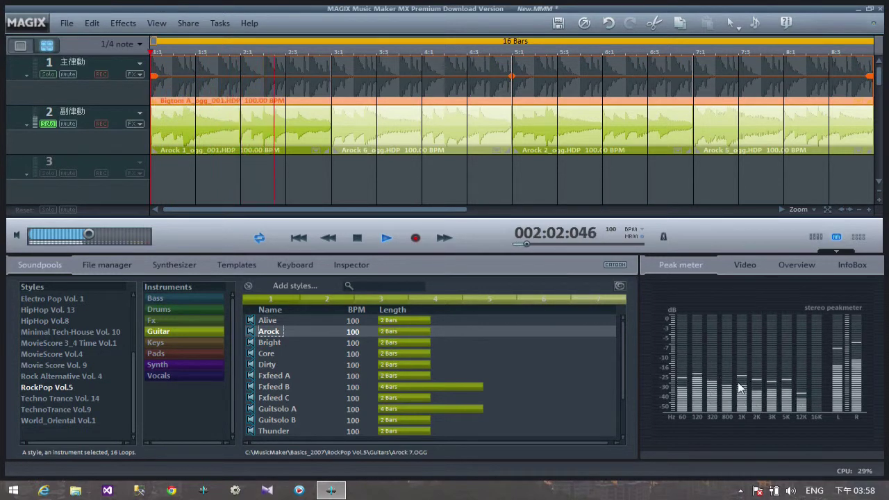
{"action": "left_click", "coordinate": [357, 237]}
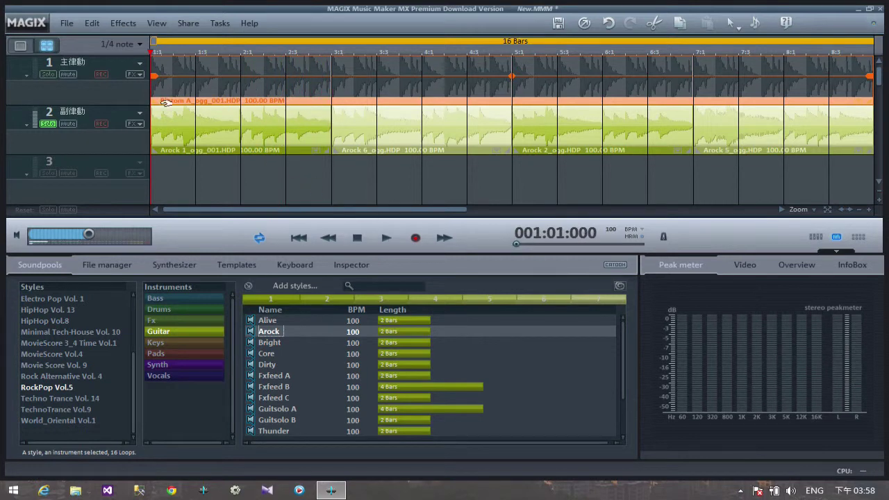
{"action": "left_click", "coordinate": [49, 123]}
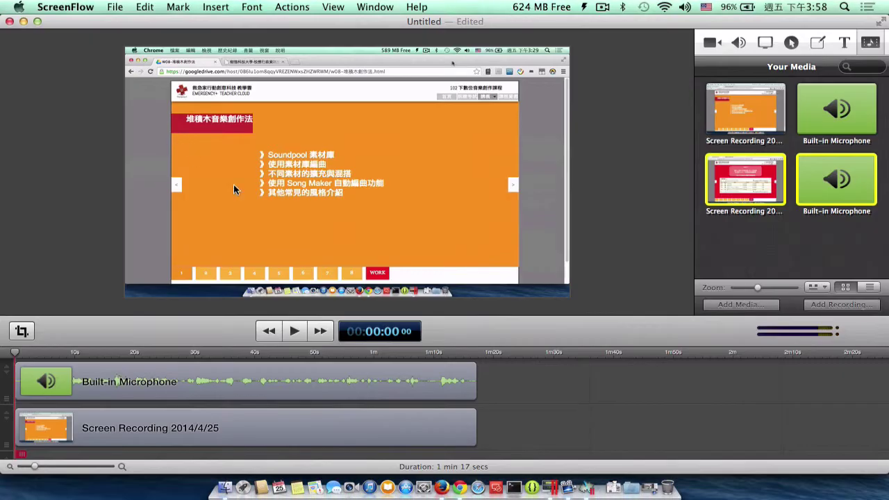
Review the main and secondary rhythm characteristics on the arrangement slide in Chrome and return to Music Maker
{"action": "left_click", "coordinate": [436, 464]}
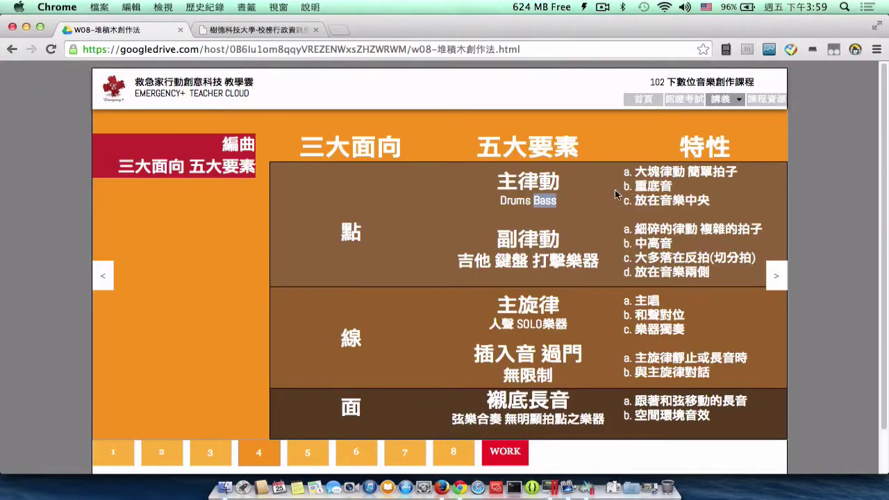
{"action": "left_click", "coordinate": [517, 212]}
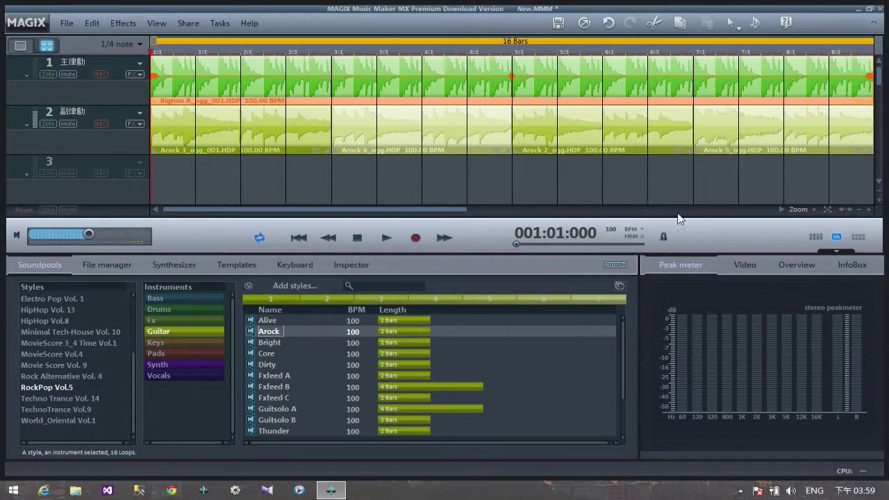
Zoom the timeline out to show 32 bars and clear the clip selection
{"action": "left_click", "coordinate": [859, 211]}
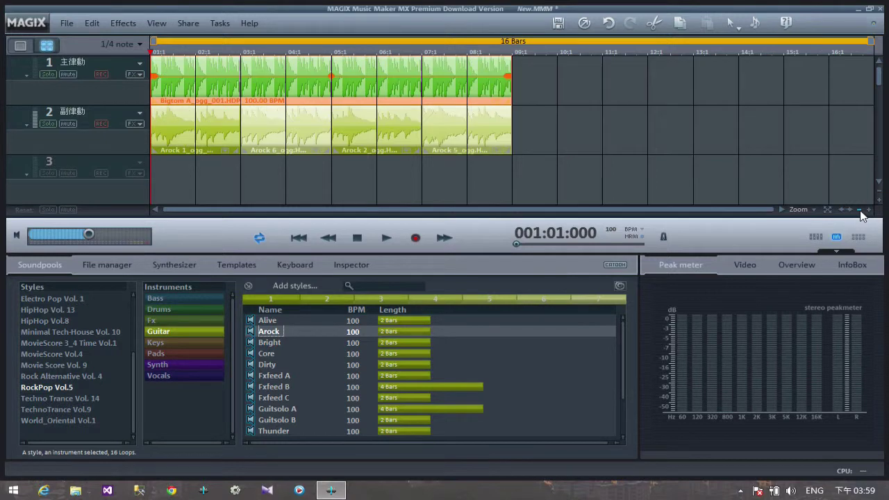
{"action": "left_click", "coordinate": [860, 210]}
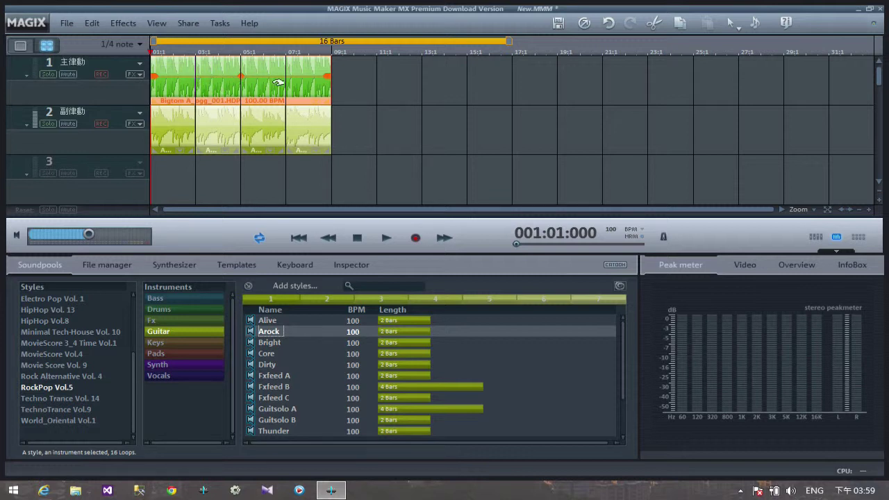
{"action": "left_click", "coordinate": [281, 143]}
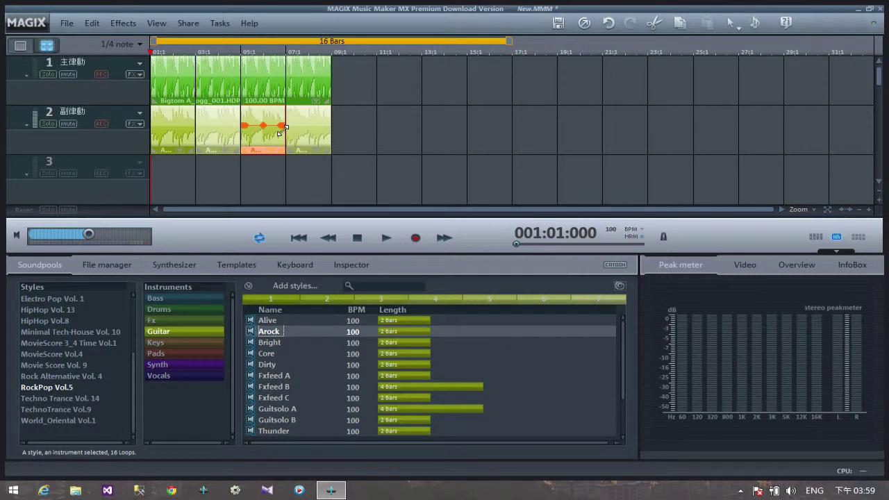
{"action": "left_click", "coordinate": [309, 136]}
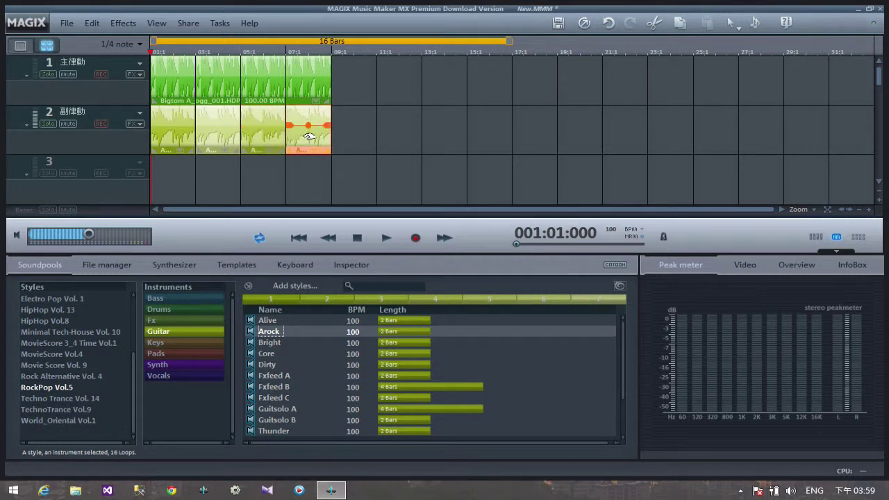
{"action": "left_click", "coordinate": [349, 99]}
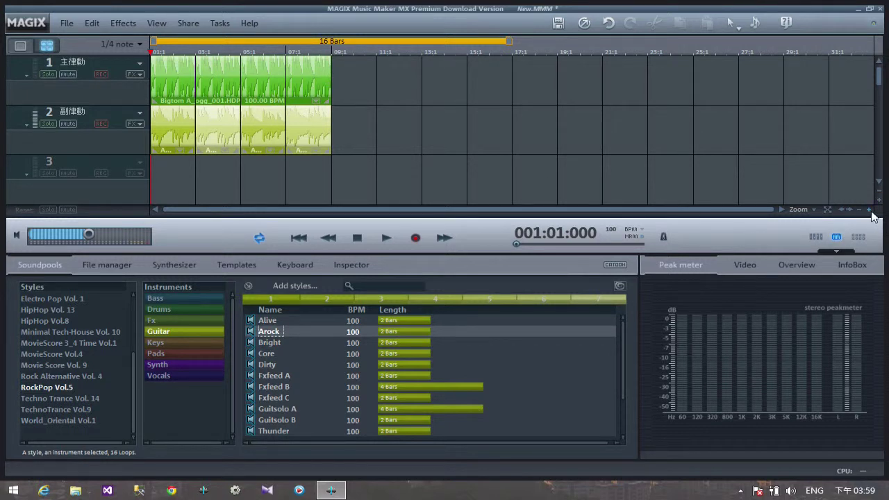
Audition the Amp, Fastbass and Finger bass loops from RockPop Vol.5 and stop playback
{"action": "left_click", "coordinate": [154, 298]}
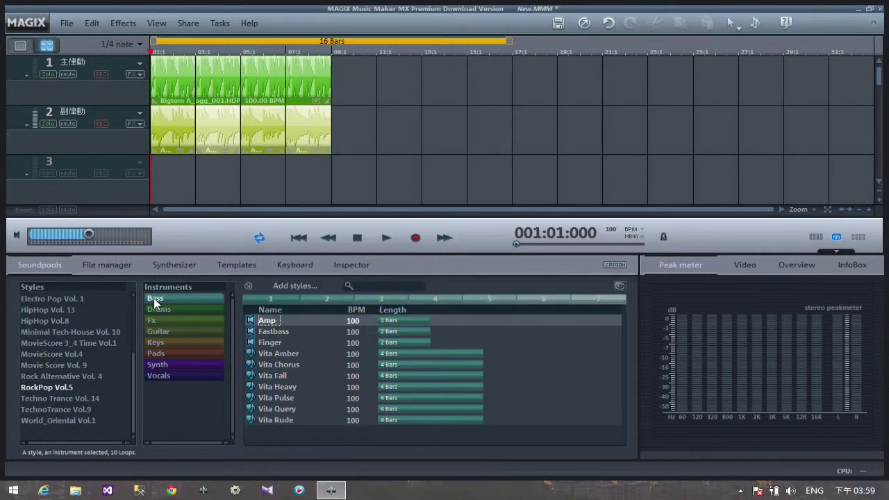
{"action": "left_click", "coordinate": [272, 321]}
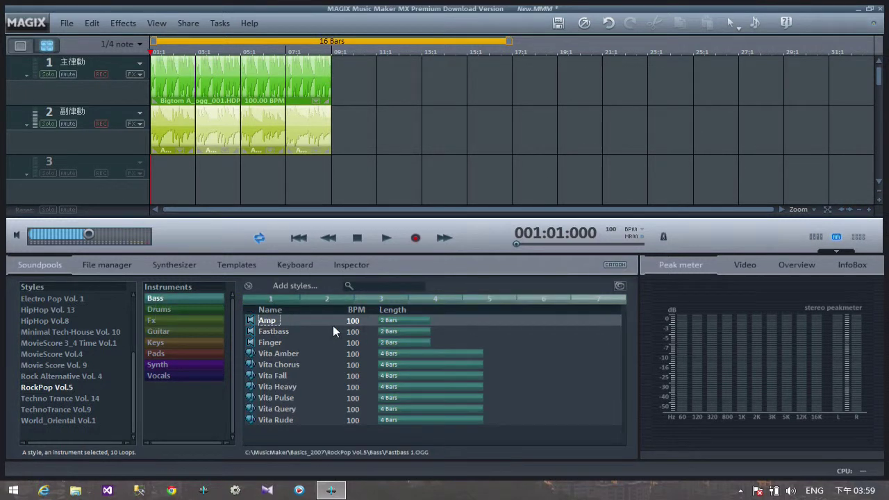
{"action": "left_click", "coordinate": [275, 331]}
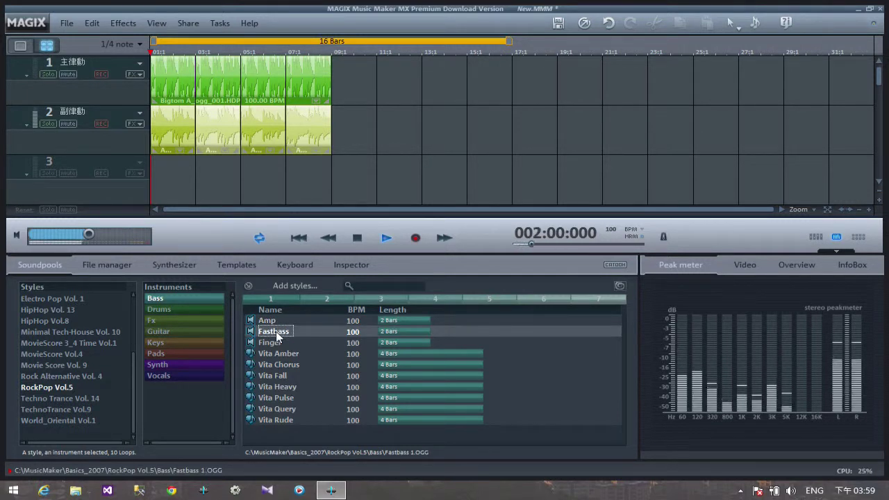
{"action": "left_click", "coordinate": [277, 341]}
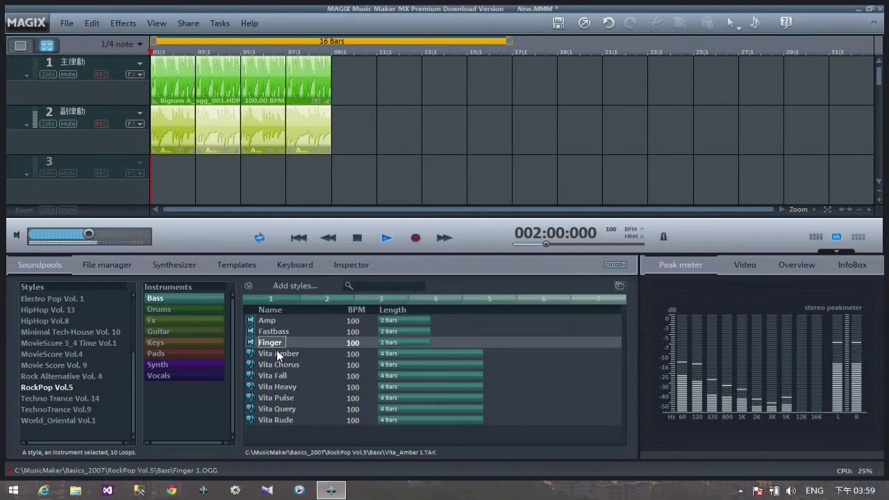
{"action": "left_click", "coordinate": [271, 332]}
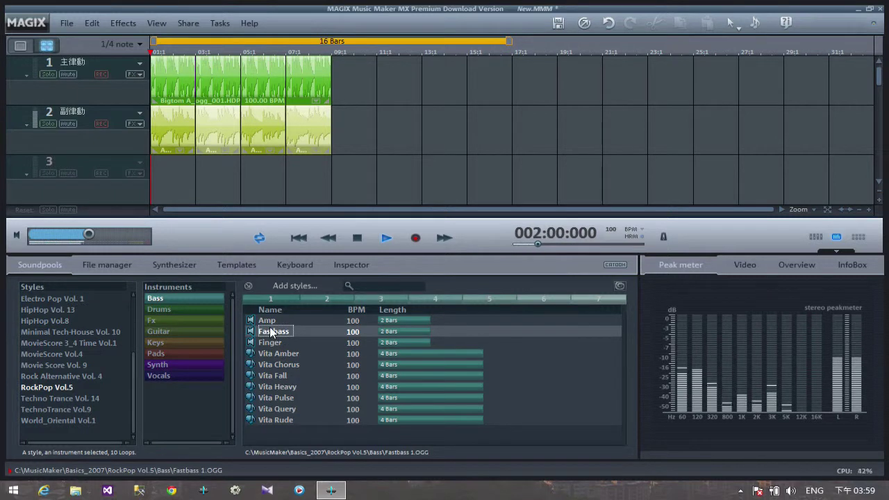
{"action": "left_click", "coordinate": [269, 322]}
{"action": "left_click", "coordinate": [271, 331]}
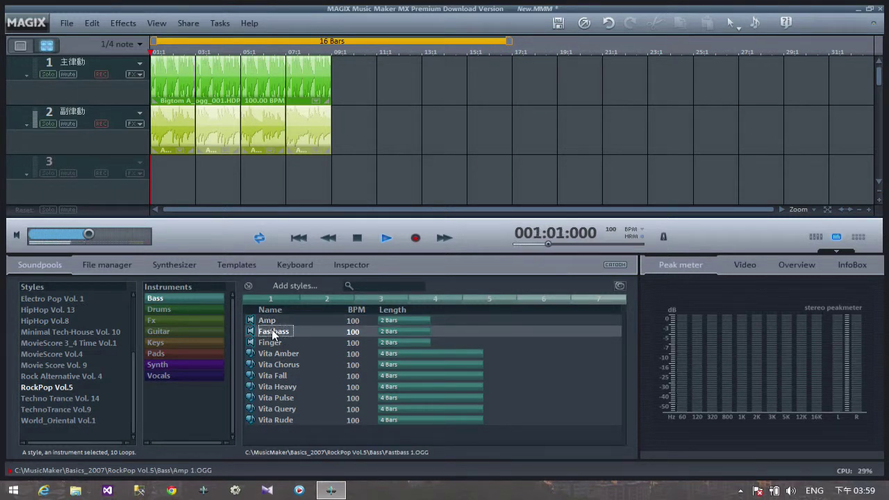
{"action": "left_click", "coordinate": [357, 237]}
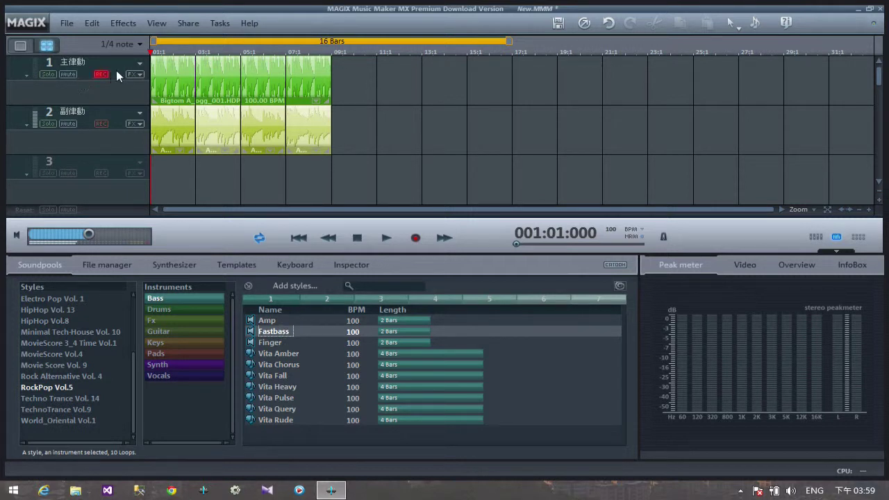
Name the empty third track 主律動-BASS
{"action": "double_click", "coordinate": [76, 161]}
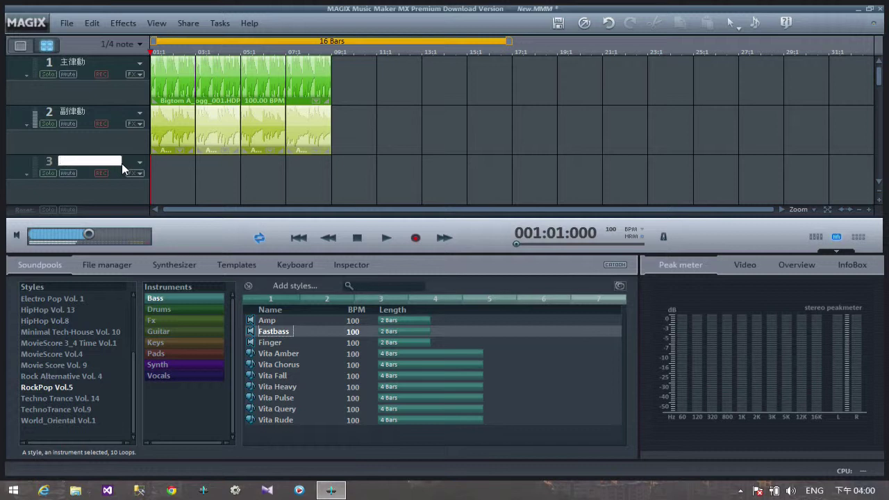
{"action": "left_click", "coordinate": [814, 490]}
{"action": "left_click", "coordinate": [736, 353]}
{"action": "type", "text": "y"}
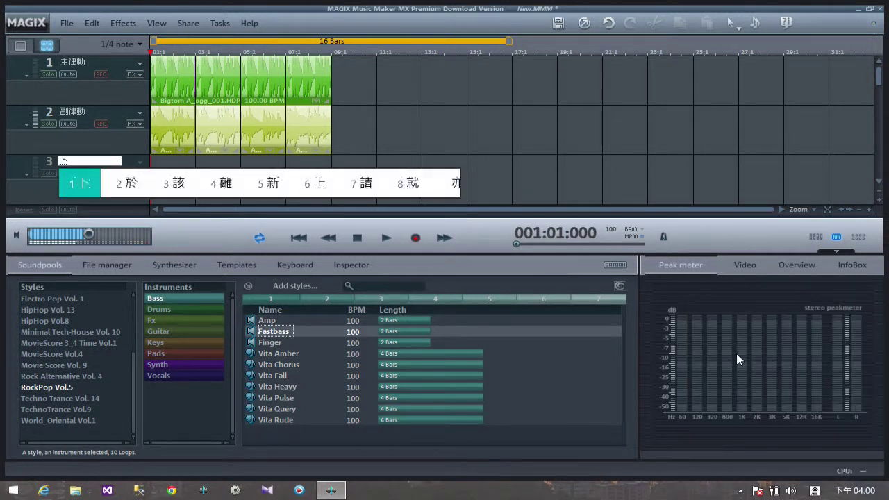
{"action": "key", "text": "space"}
{"action": "type", "text": "h o l w"}
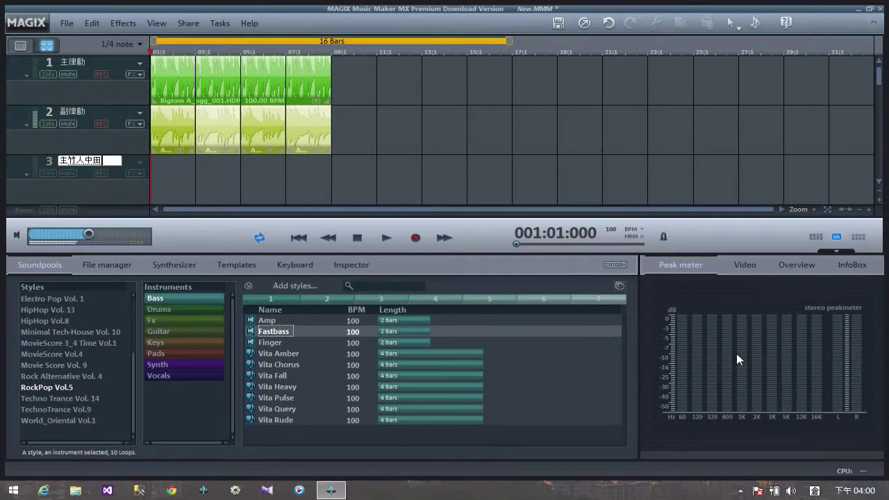
{"action": "key", "text": "BackSpace"}
{"action": "key", "text": "BackSpace"}
{"action": "key", "text": "BackSpace"}
{"action": "type", "text": "o l q "}
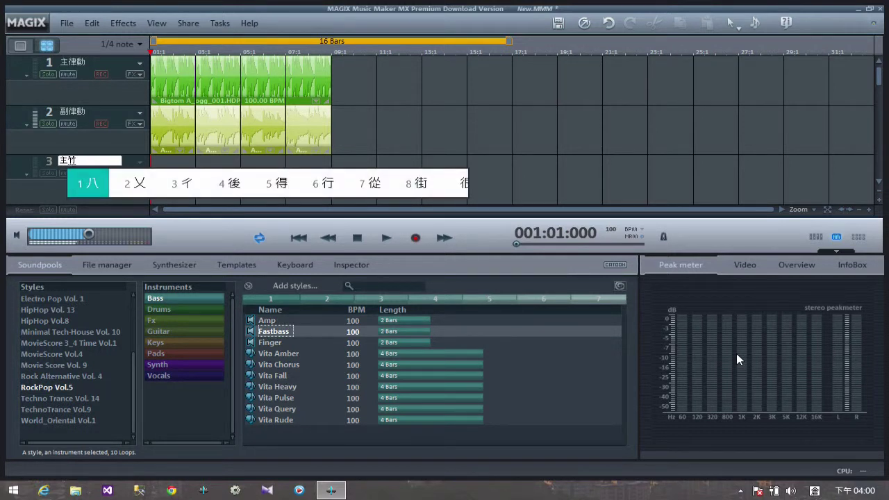
{"action": "type", "text": "hgks"}
{"action": "key", "text": "space"}
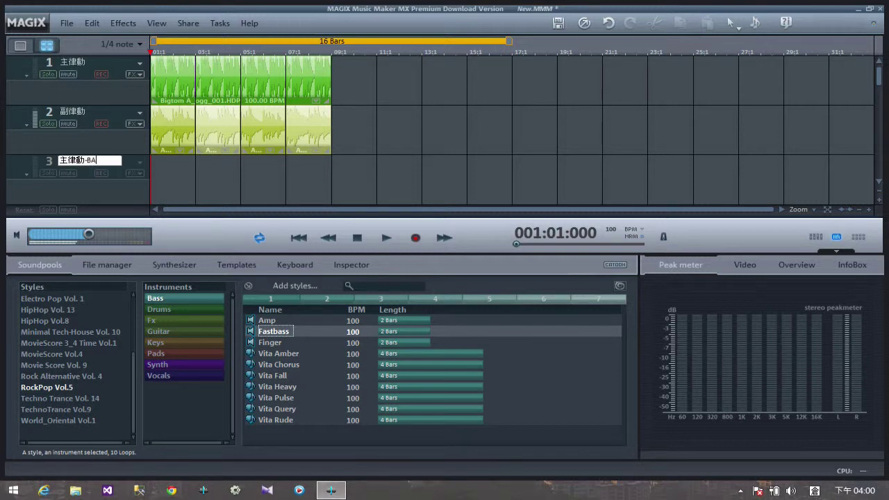
{"action": "key", "text": "Return"}
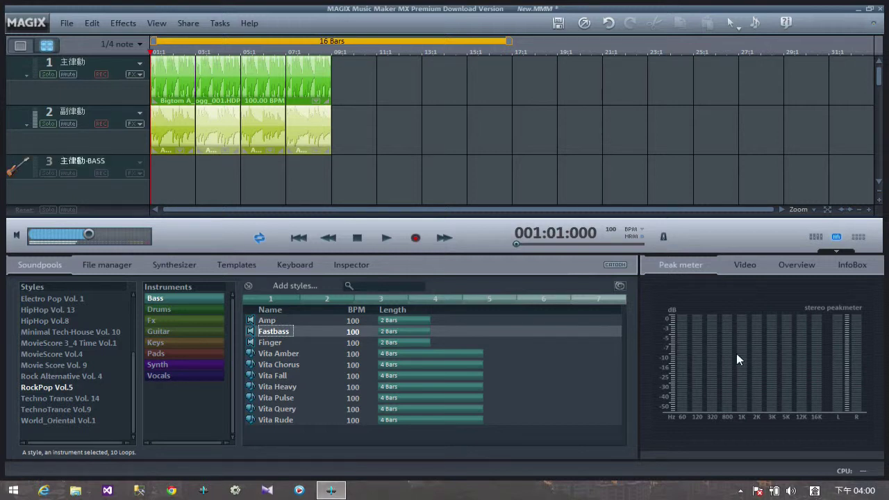
Rename the first track as 主律動-DRUMS
{"action": "double_click", "coordinate": [80, 62]}
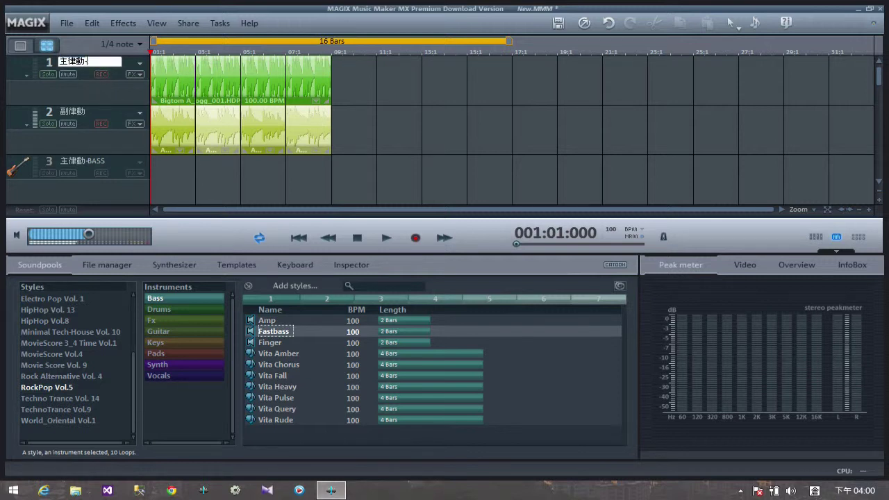
{"action": "type", "text": "b"}
{"action": "key", "text": "Escape"}
{"action": "type", "text": "-DRUMS"}
{"action": "key", "text": "Return"}
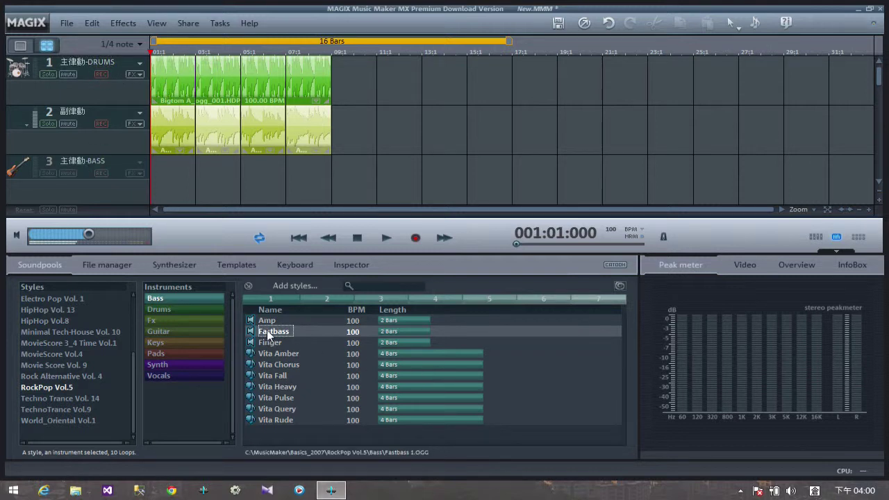
Fill bars 9 to 16 of the 主律動-BASS track with four Fastbass loops at pitches 1, 6, 2 and 5
{"action": "left_click_drag", "start_coordinate": [266, 330], "coordinate": [354, 175]}
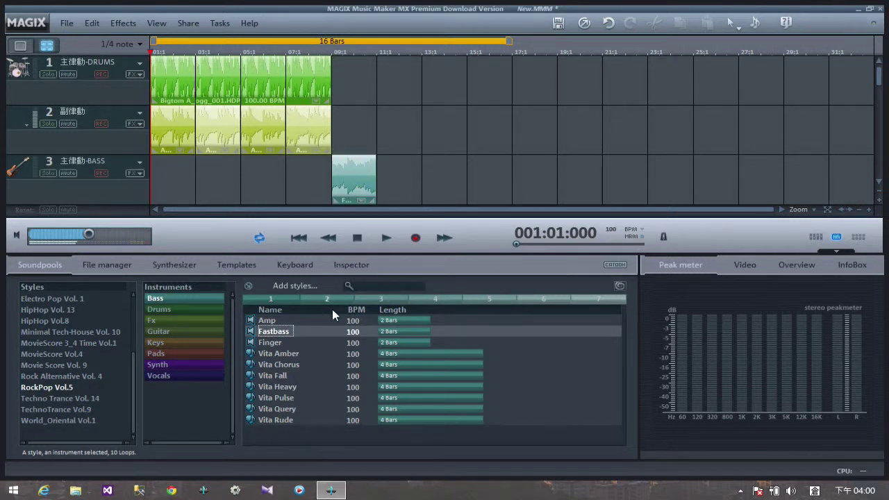
{"action": "left_click_drag", "start_coordinate": [544, 300], "coordinate": [398, 184]}
{"action": "left_click_drag", "start_coordinate": [353, 283], "coordinate": [444, 186]}
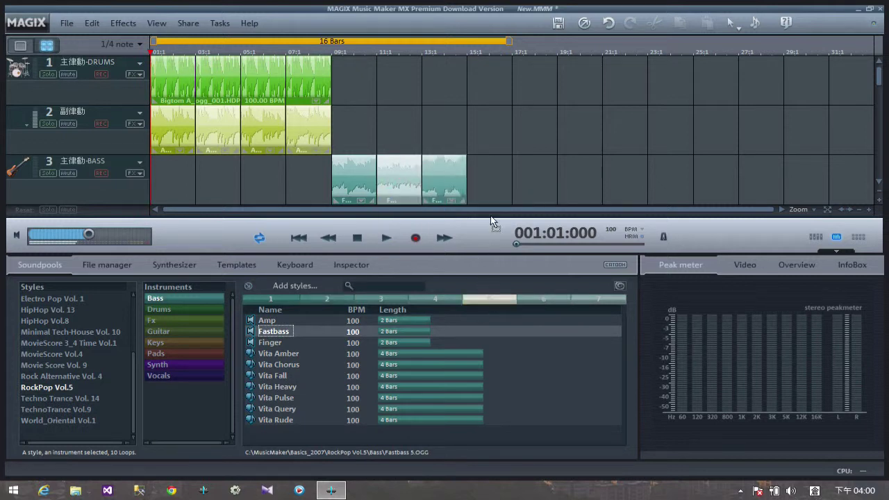
{"action": "left_click_drag", "start_coordinate": [491, 222], "coordinate": [489, 182]}
Copy the four guitar clips on the 副律動 track into bars 9 to 16
{"action": "left_click", "coordinate": [180, 135]}
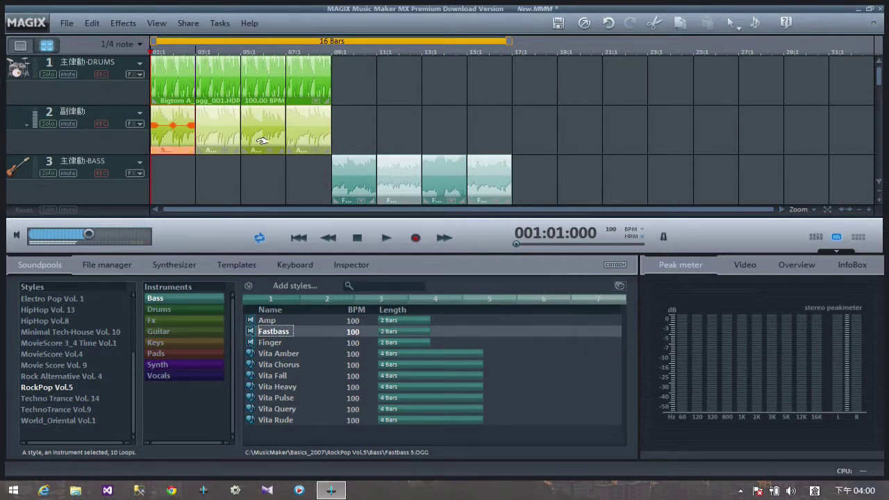
{"action": "left_click", "coordinate": [297, 141], "text": "shift"}
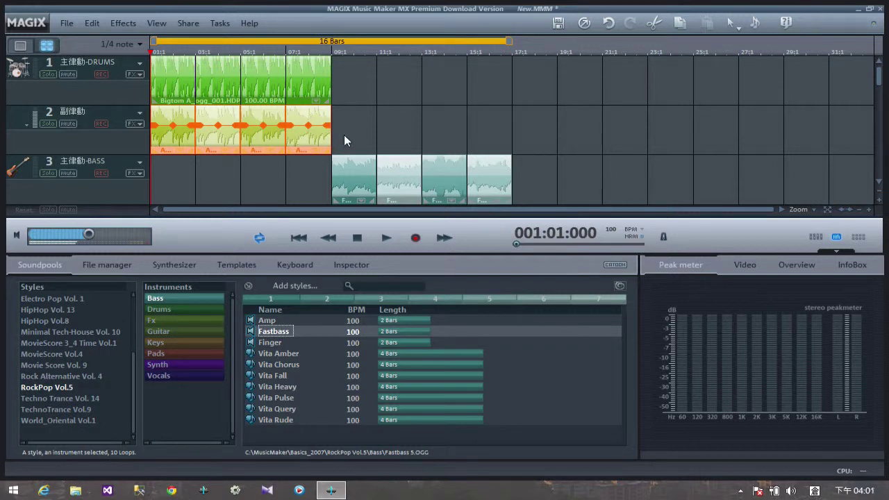
{"action": "key", "text": "super"}
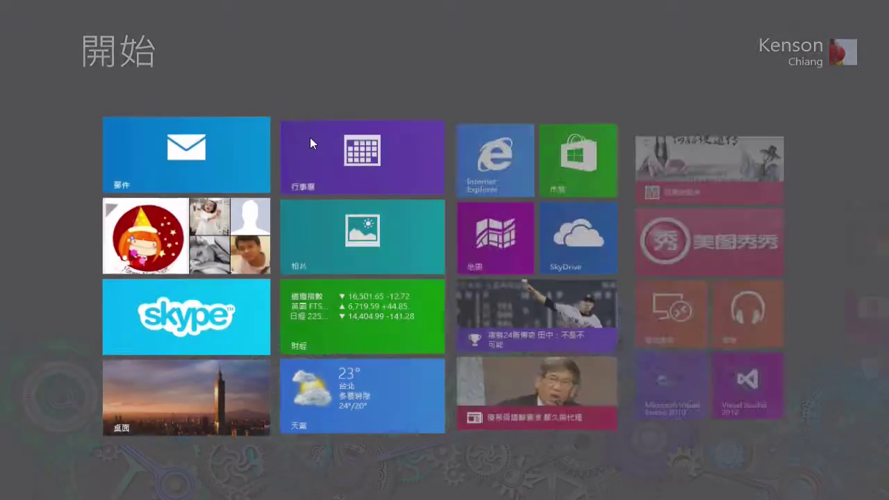
{"action": "key", "text": "super"}
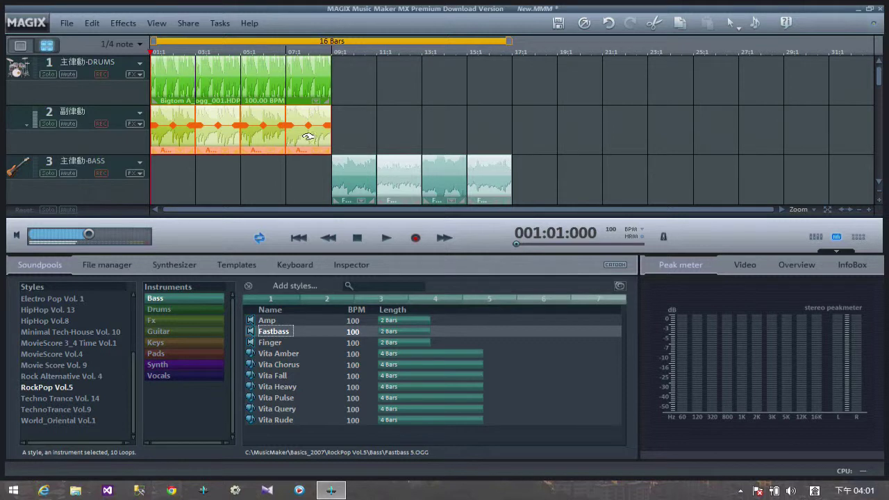
{"action": "left_click_drag", "start_coordinate": [308, 136], "coordinate": [486, 131]}
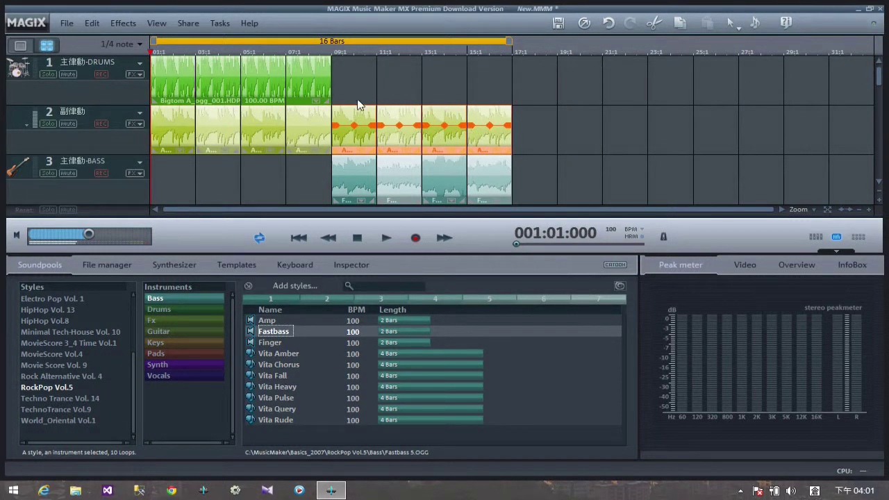
Solo the 主律動-DRUMS track and listen to its Bigtom A loop from bar 1
{"action": "left_click", "coordinate": [259, 80]}
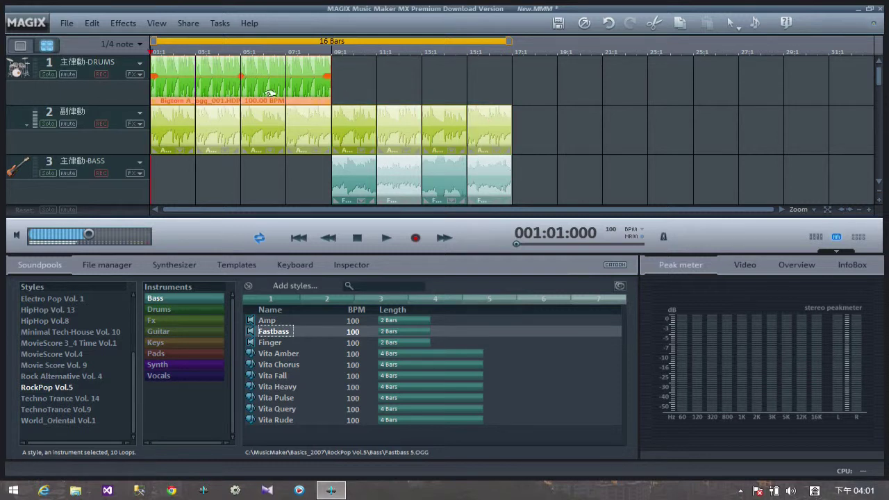
{"action": "left_click", "coordinate": [380, 237]}
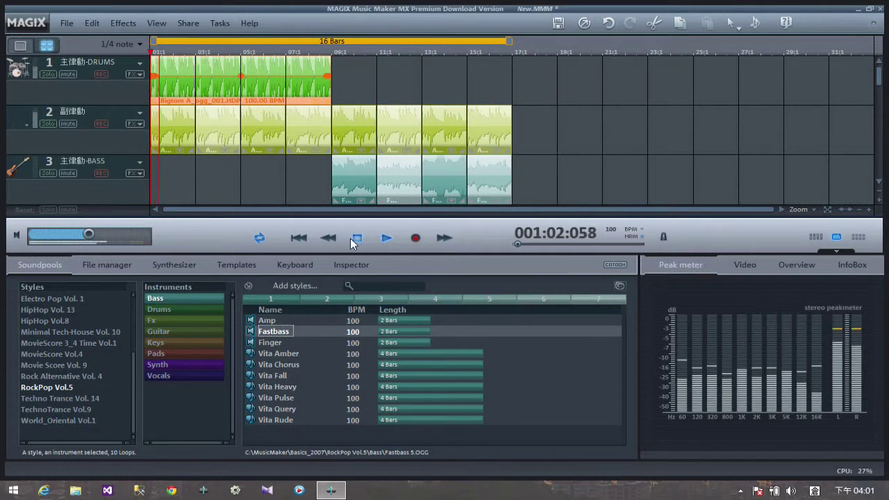
{"action": "left_click", "coordinate": [357, 237]}
{"action": "left_click", "coordinate": [47, 74]}
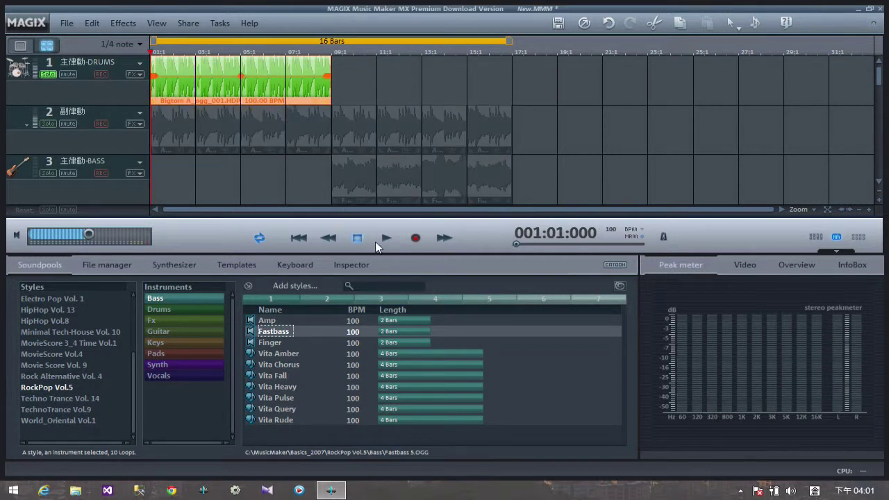
{"action": "left_click", "coordinate": [380, 238]}
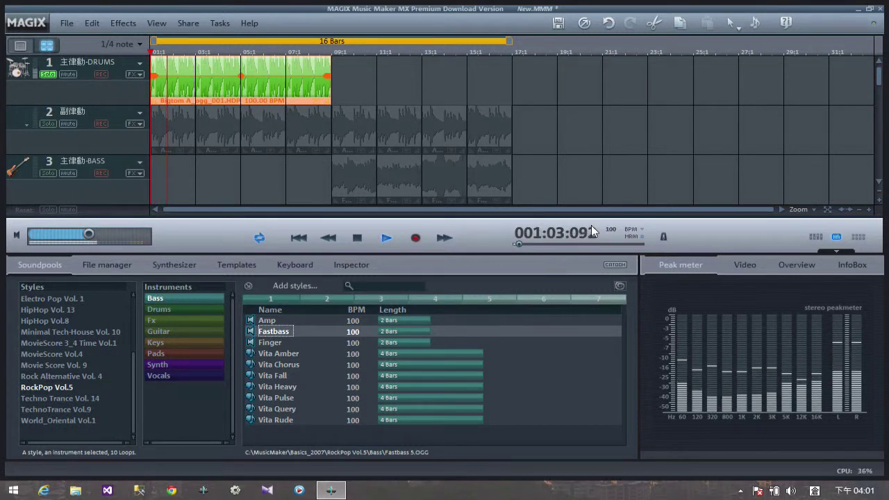
{"action": "left_click", "coordinate": [352, 236]}
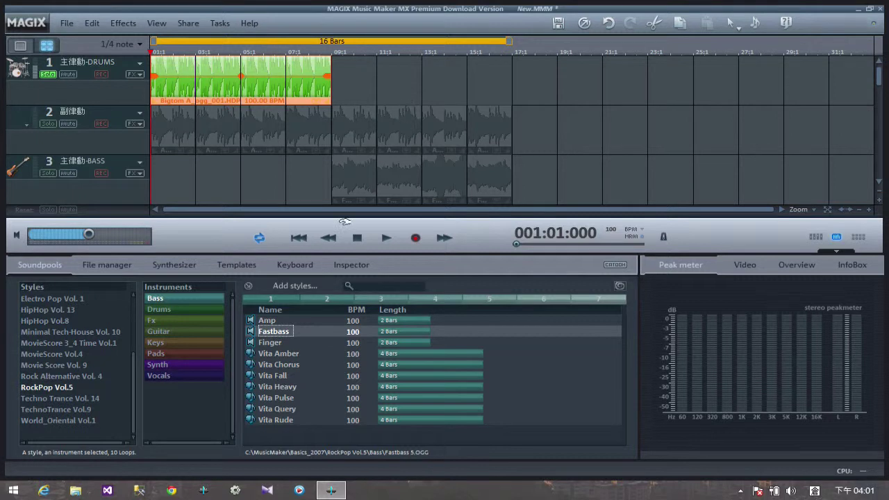
Move the Bigtom A drum clip to bars 9 to 16 and fill bars 1 to 8 with the Axe B drum loop
{"action": "left_click", "coordinate": [168, 309]}
{"action": "left_click", "coordinate": [270, 332]}
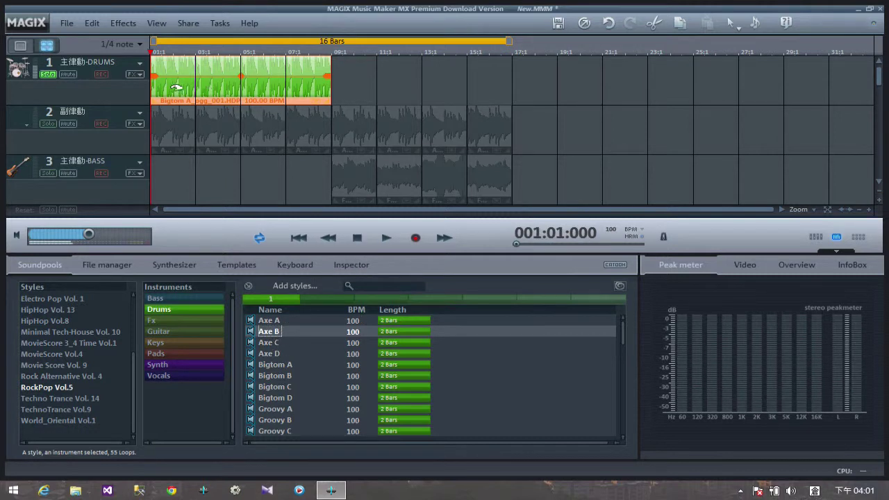
{"action": "left_click_drag", "start_coordinate": [176, 88], "coordinate": [359, 93]}
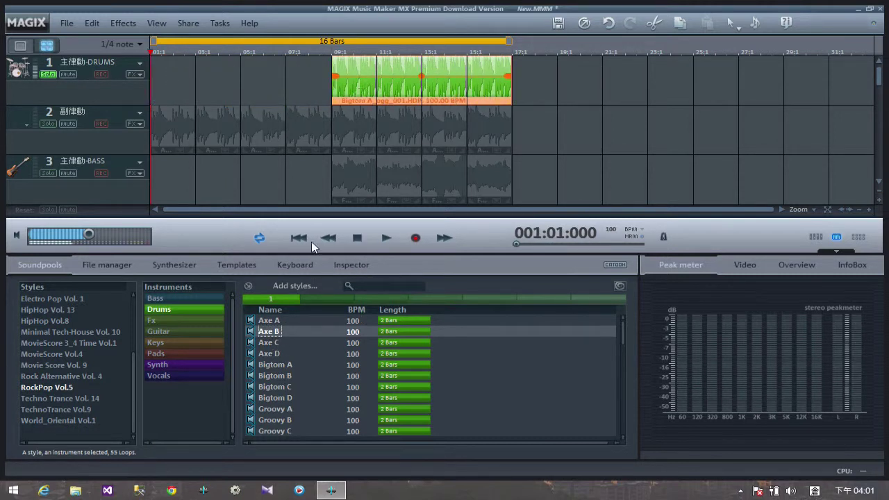
{"action": "left_click_drag", "start_coordinate": [267, 334], "coordinate": [330, 97]}
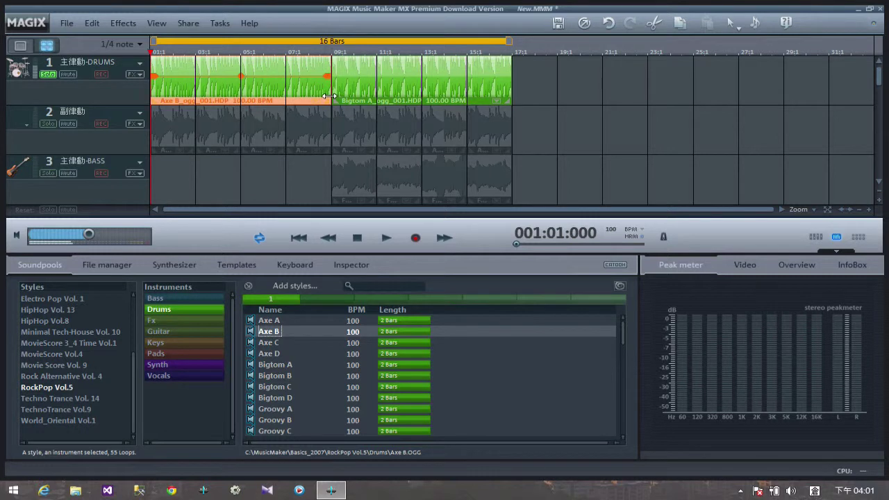
Play the soloed 主律動-DRUMS track from bar 1 to check the Axe B to Bigtom A transition at bar 9
{"action": "left_click", "coordinate": [50, 75]}
{"action": "left_click", "coordinate": [386, 238]}
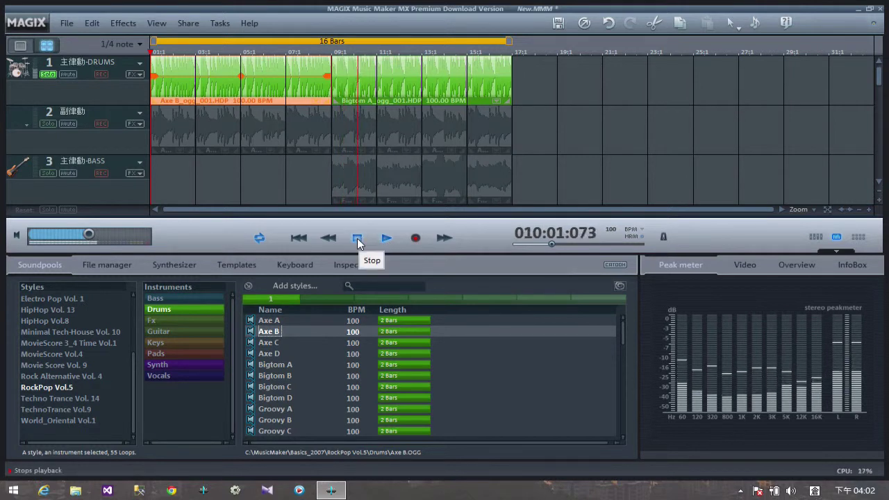
{"action": "left_click", "coordinate": [358, 238]}
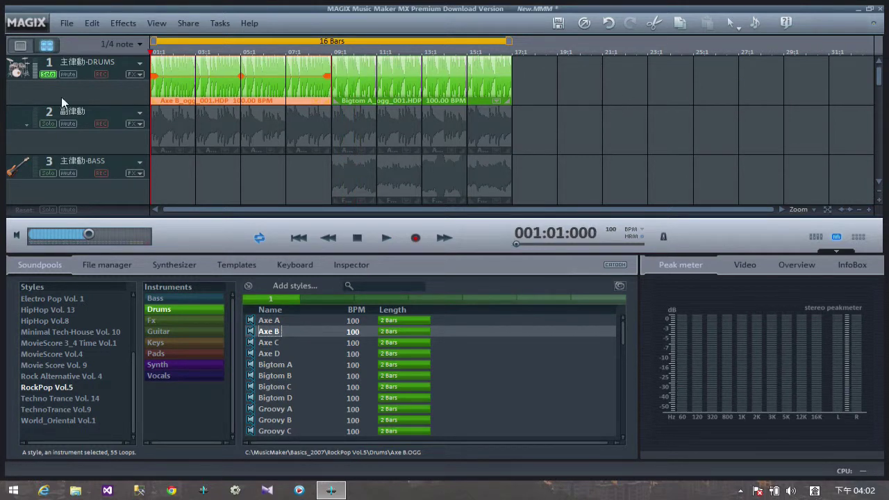
Turn off solo on the 主律動-DRUMS track and play the full arrangement from bar 1
{"action": "left_click", "coordinate": [48, 74]}
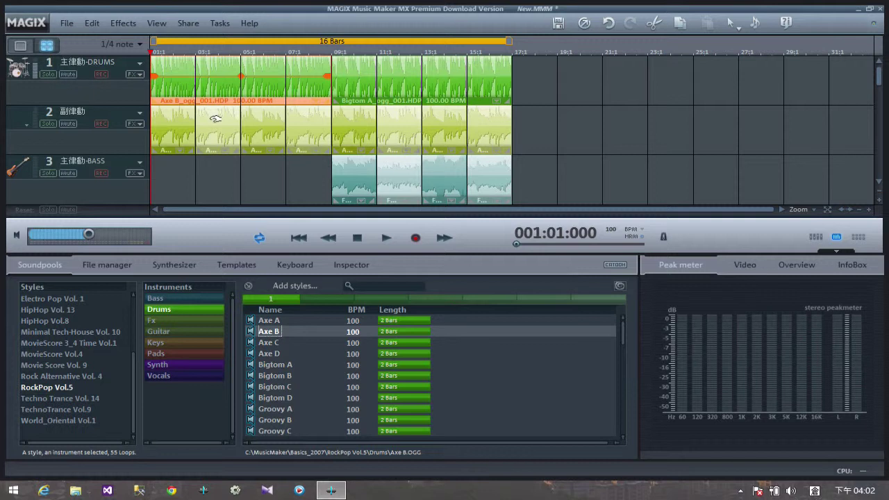
{"action": "left_click", "coordinate": [183, 123]}
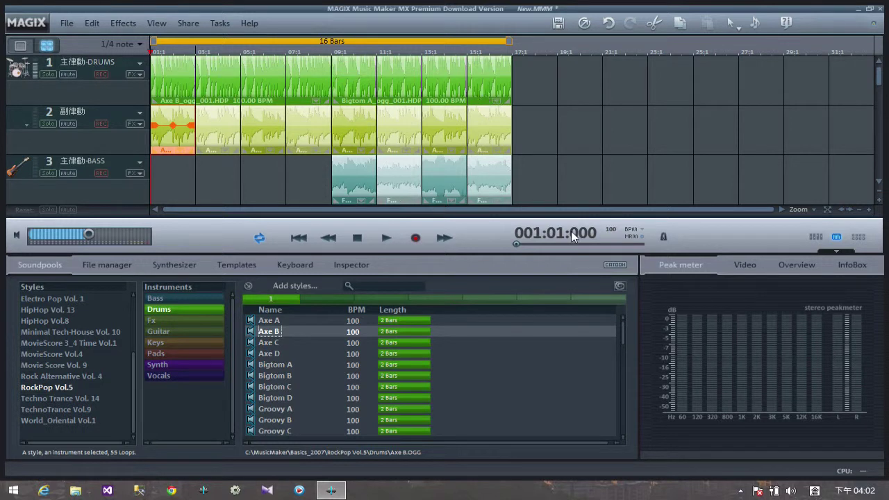
{"action": "left_click", "coordinate": [387, 237]}
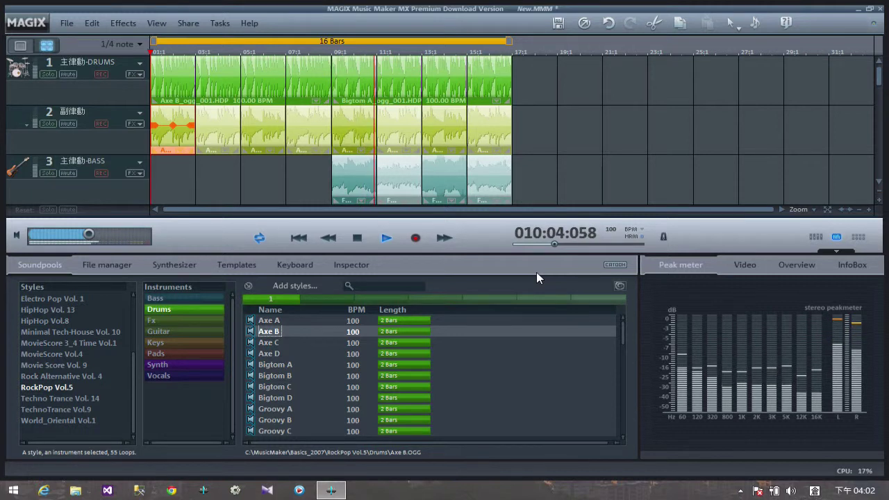
{"action": "left_click", "coordinate": [363, 240]}
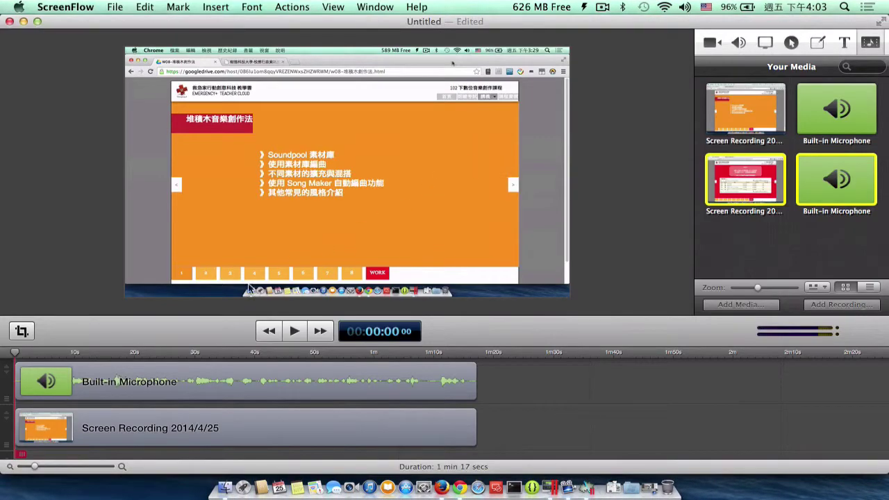
Switch to Chrome and review the 主律動 and 副律動 entries in the arrangement elements table on slide 4
{"action": "left_click", "coordinate": [457, 462]}
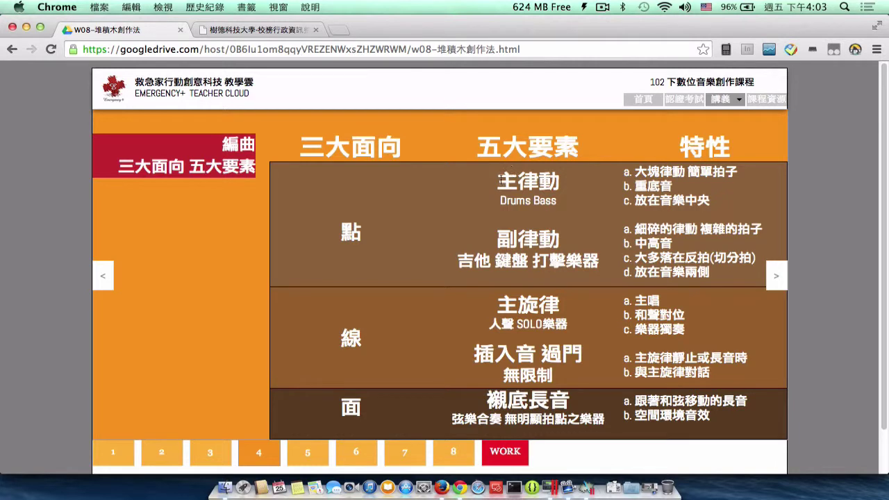
{"action": "left_click_drag", "start_coordinate": [499, 179], "coordinate": [530, 191]}
{"action": "left_click_drag", "start_coordinate": [491, 246], "coordinate": [546, 239]}
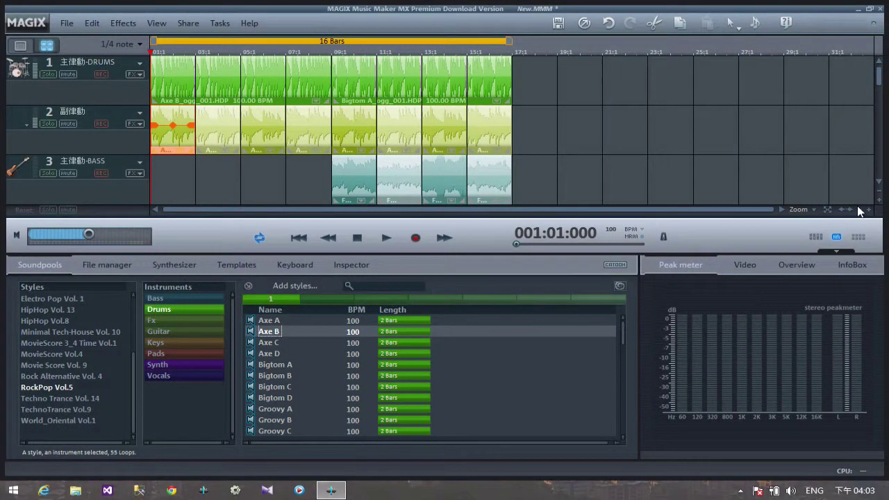
Reduce the track heights in Music Maker until track 4 is in view, and name track 4 主旋律
{"action": "left_click", "coordinate": [879, 194]}
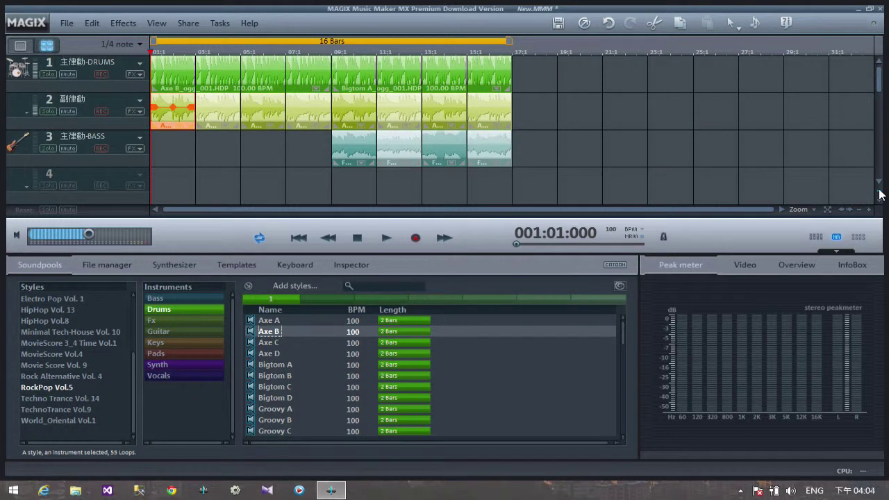
{"action": "left_click", "coordinate": [879, 195]}
{"action": "double_click", "coordinate": [104, 149]}
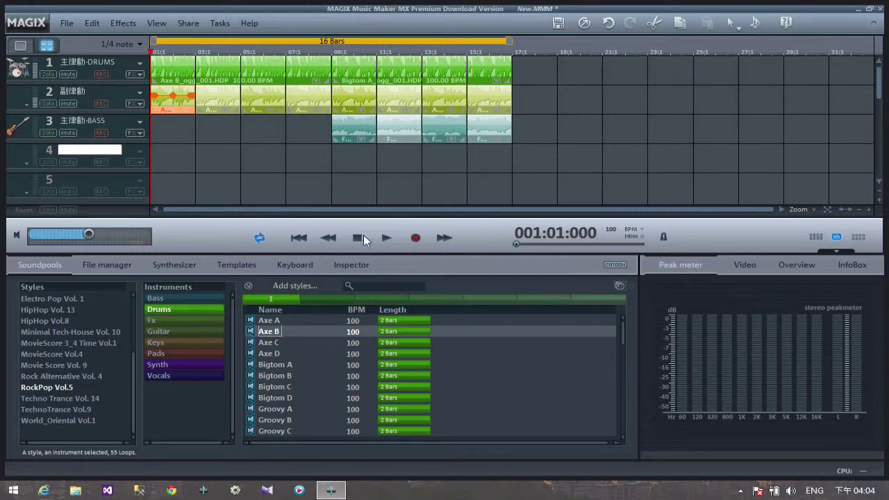
{"action": "left_click", "coordinate": [814, 490]}
{"action": "left_click", "coordinate": [744, 381]}
{"action": "type", "text": "主"}
{"action": "type", "text": "ny"}
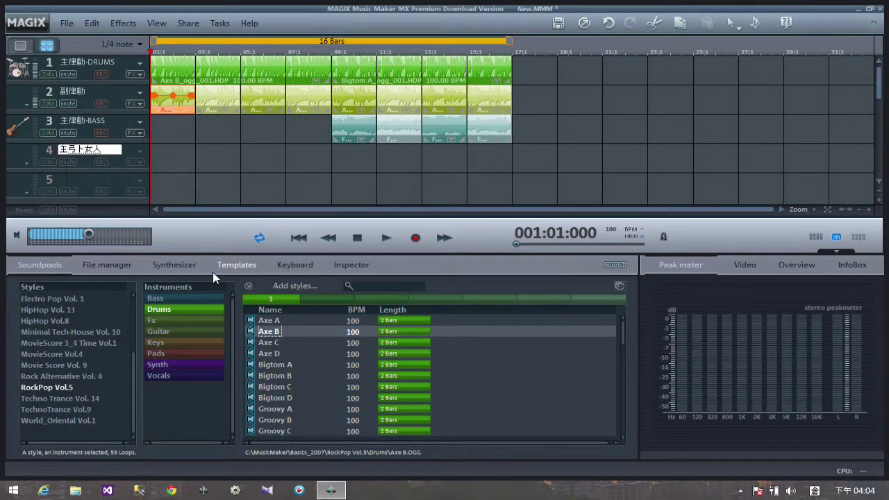
{"action": "key", "text": "BackSpace"}
{"action": "key", "text": "BackSpace"}
{"action": "type", "text": "yson"}
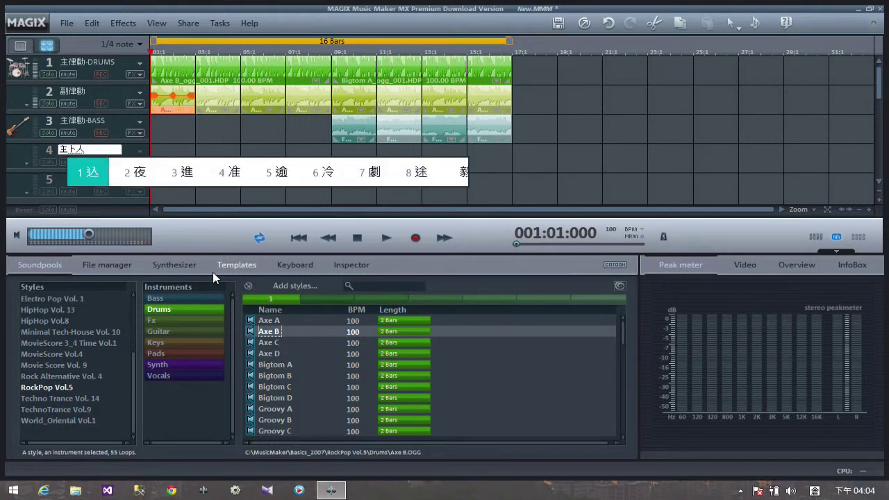
{"action": "key", "text": "space"}
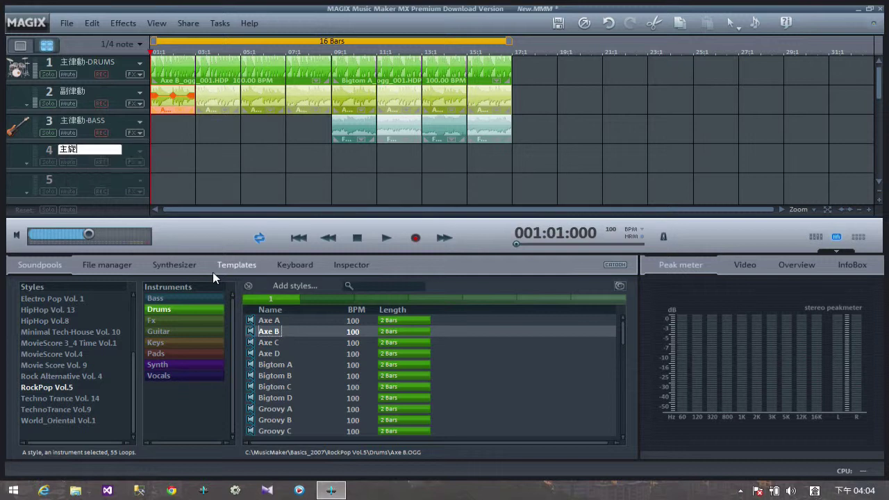
{"action": "type", "text": "holq"}
{"action": "key", "text": "space"}
{"action": "left_click", "coordinate": [237, 148]}
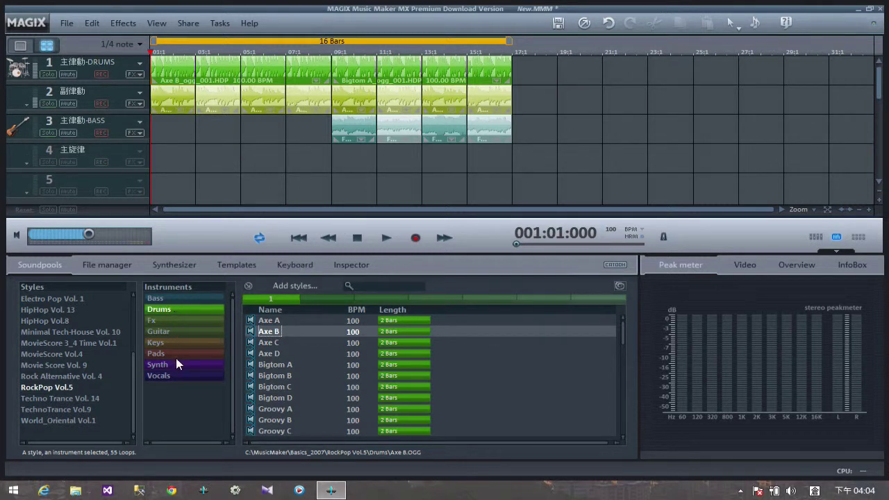
Place the RockPop Vol.5 vocal loop Ghosts Chorusa on 主旋律: pitch 1 trimmed to bars 9 to 12, and pitch 6 from bar 13
{"action": "left_click", "coordinate": [175, 376]}
{"action": "left_click", "coordinate": [271, 320]}
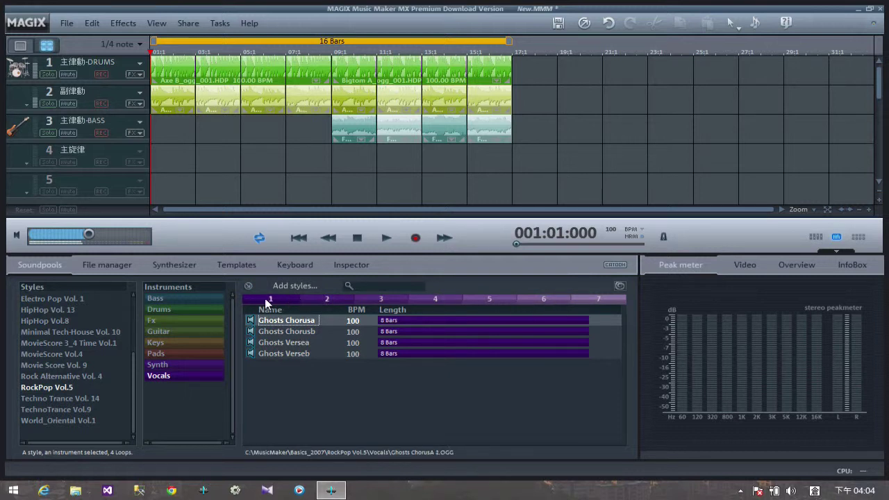
{"action": "left_click_drag", "start_coordinate": [265, 298], "coordinate": [367, 163]}
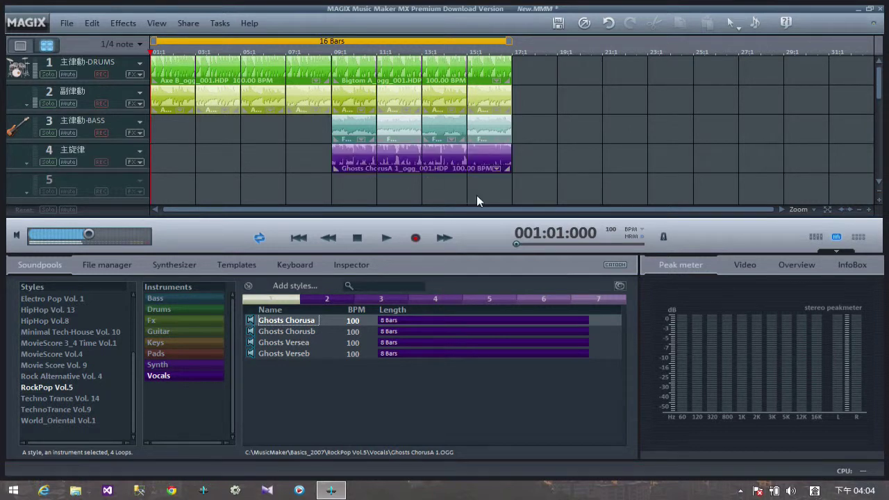
{"action": "left_click_drag", "start_coordinate": [511, 164], "coordinate": [422, 165]}
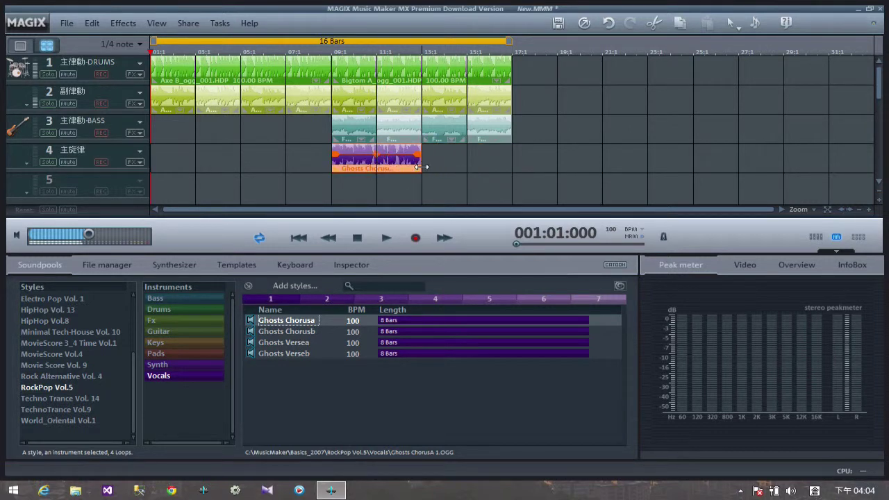
{"action": "left_click_drag", "start_coordinate": [550, 300], "coordinate": [458, 163]}
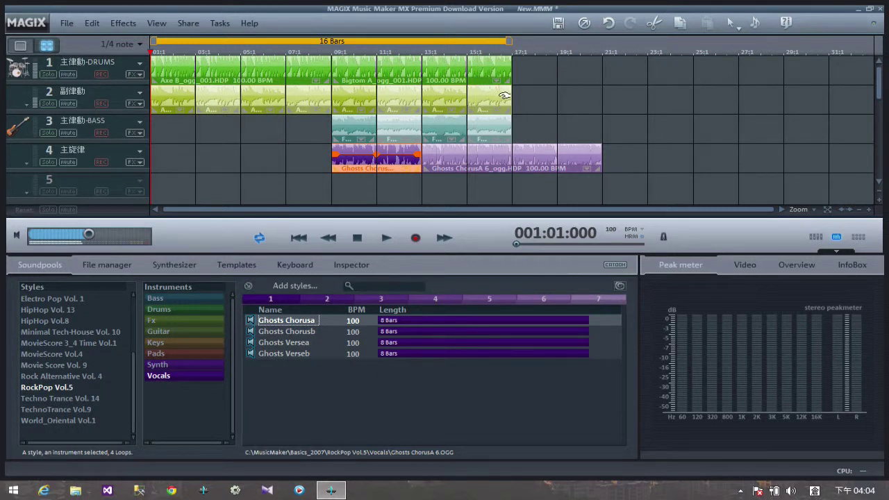
Copy the four 主律動-BASS clips of bars 9 to 16 into bars 17 to 24
{"action": "left_click", "coordinate": [359, 102]}
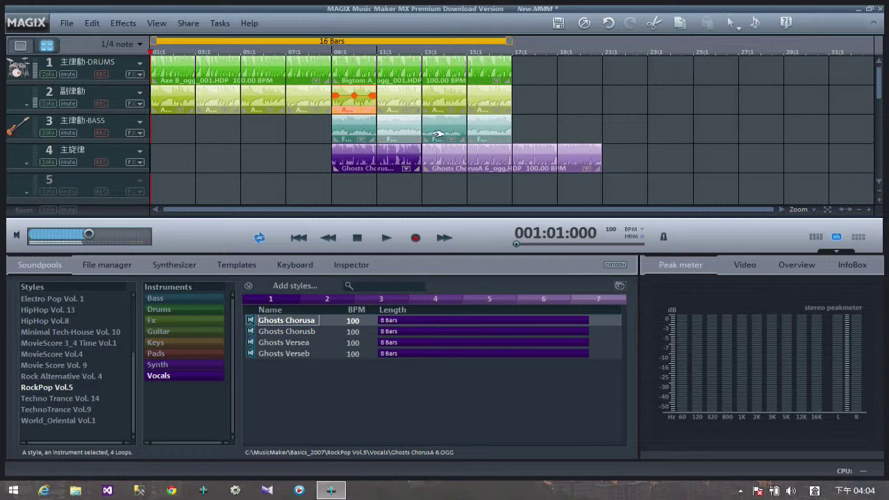
{"action": "left_click", "coordinate": [356, 131]}
{"action": "left_click", "coordinate": [502, 132], "text": "shift"}
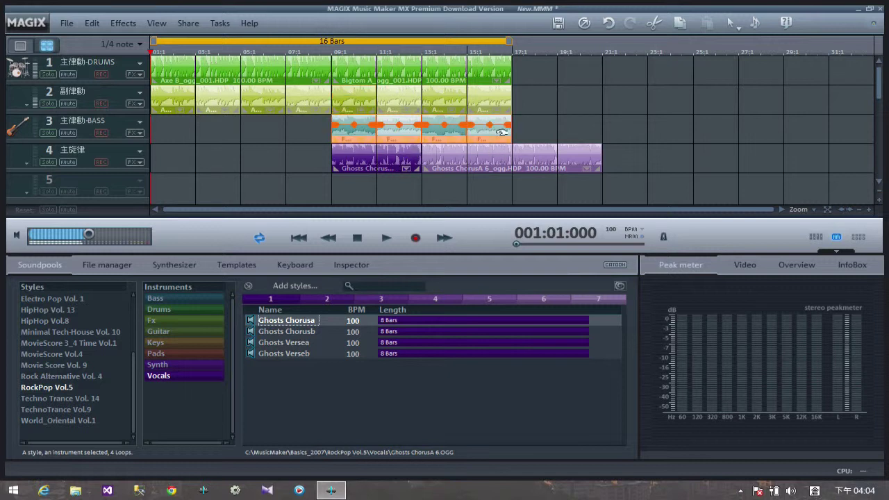
{"action": "left_click_drag", "start_coordinate": [500, 132], "coordinate": [672, 125]}
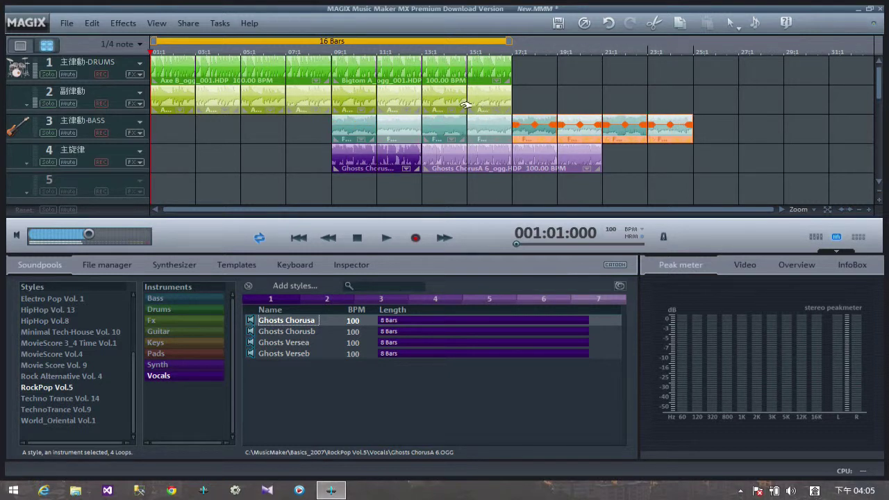
Copy the four 副律動 guitar clips of bars 9 to 16 into bars 17 to 24 and delete the originals
{"action": "left_click", "coordinate": [368, 104]}
{"action": "left_click", "coordinate": [493, 104], "text": "shift"}
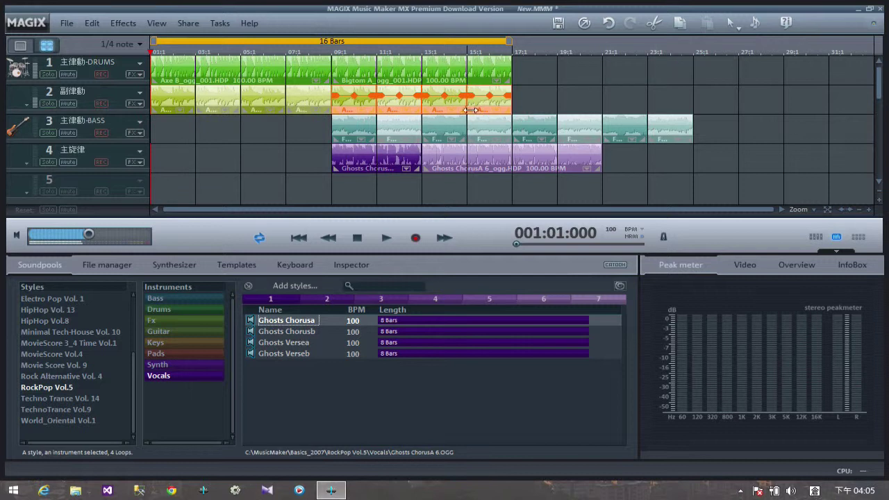
{"action": "left_click_drag", "start_coordinate": [416, 108], "coordinate": [588, 104]}
{"action": "left_click", "coordinate": [382, 106]}
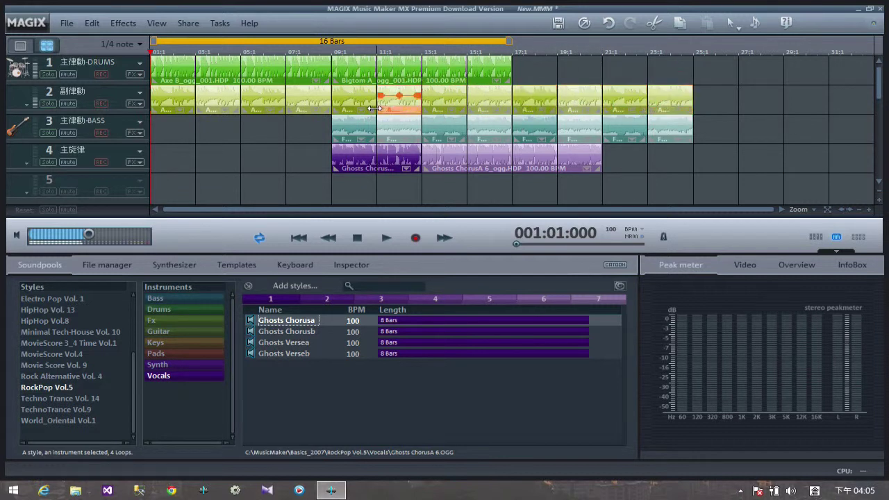
{"action": "left_click", "coordinate": [361, 105]}
{"action": "left_click", "coordinate": [494, 108], "text": "shift"}
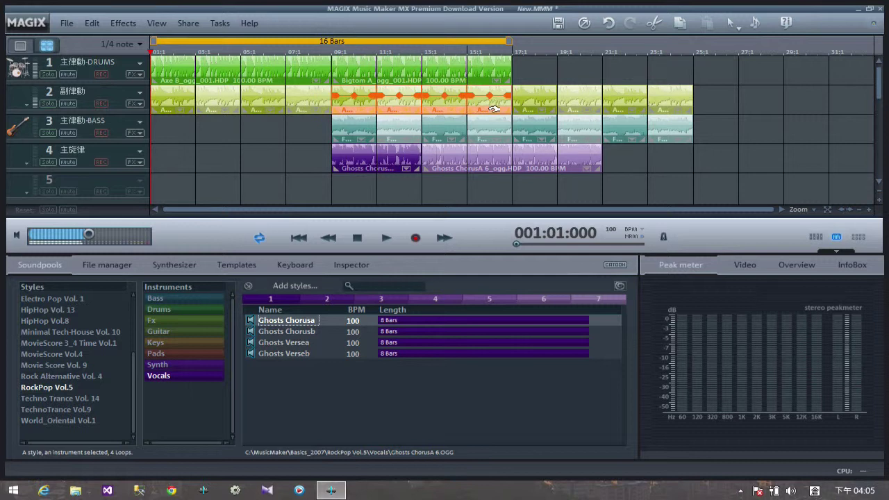
{"action": "key", "text": "Delete"}
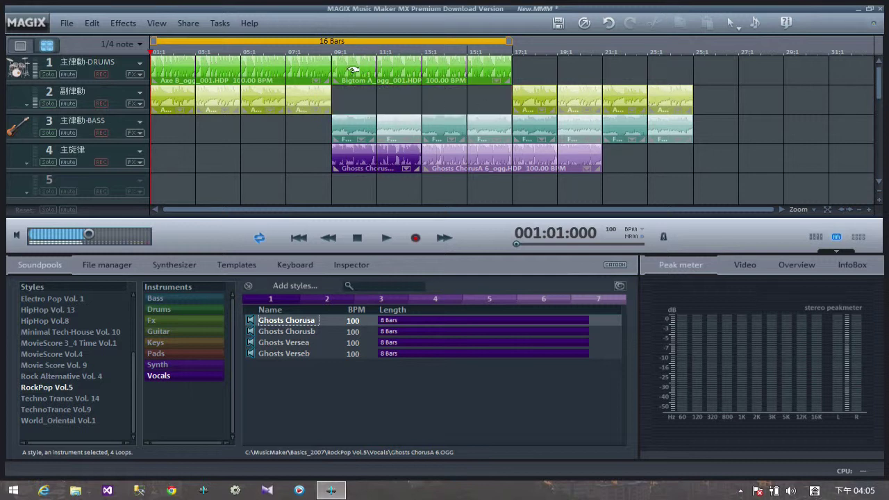
Move the Bigtom A drum clip to bars 17 to 24 and the Axe B drum clip to bars 9 to 16
{"action": "left_click", "coordinate": [436, 72]}
{"action": "left_click_drag", "start_coordinate": [436, 72], "coordinate": [576, 78]}
{"action": "left_click", "coordinate": [288, 72]}
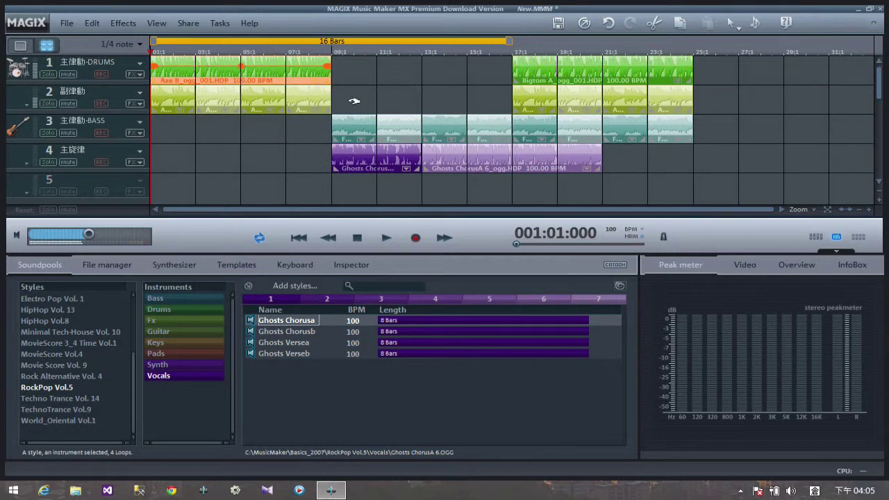
{"action": "left_click_drag", "start_coordinate": [260, 73], "coordinate": [440, 77]}
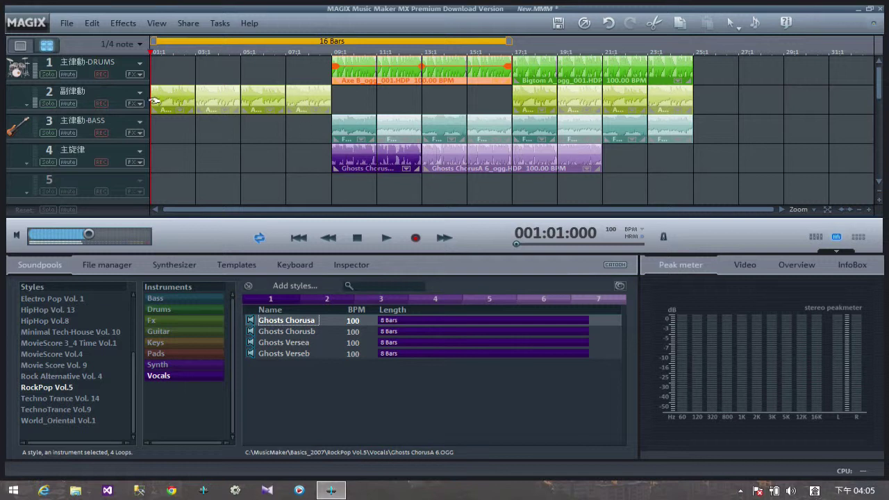
Delete the four 主律動-BASS clips in bars 9 to 16 and extend the playback range to the end of bar 24
{"action": "left_click", "coordinate": [355, 131]}
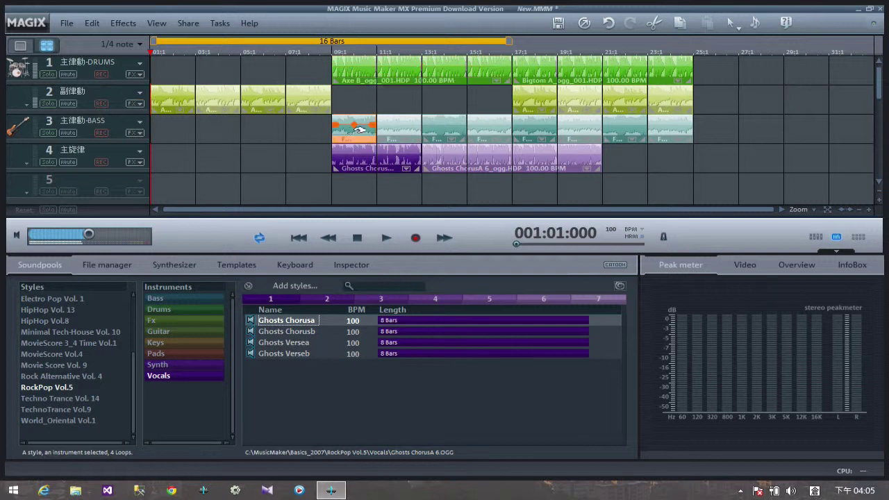
{"action": "left_click", "coordinate": [502, 132], "text": "shift"}
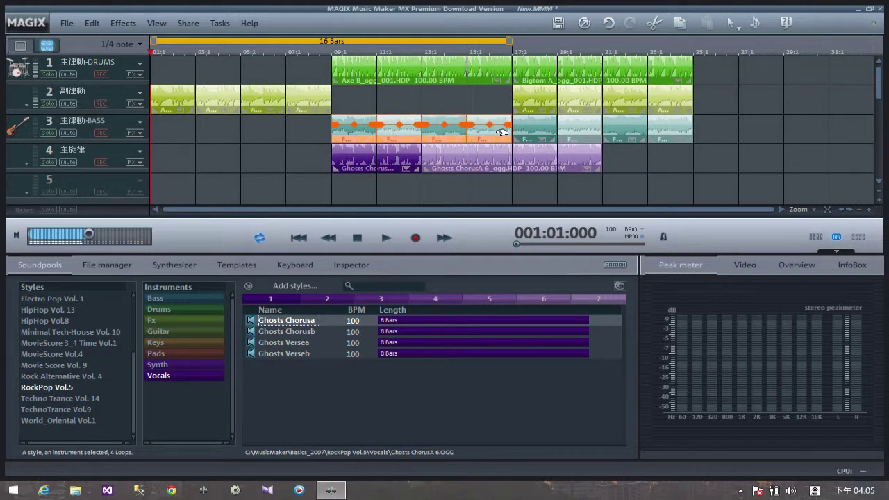
{"action": "key", "text": "Delete"}
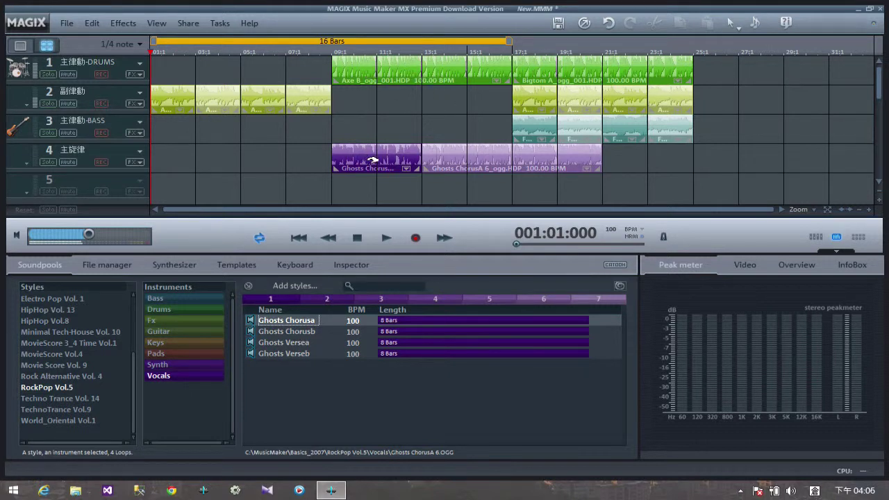
{"action": "left_click", "coordinate": [543, 98]}
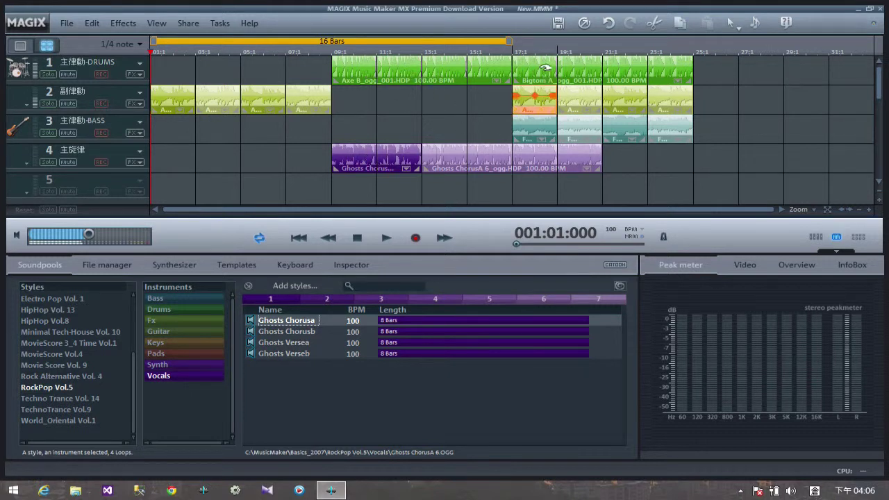
{"action": "left_click_drag", "start_coordinate": [509, 41], "coordinate": [695, 47]}
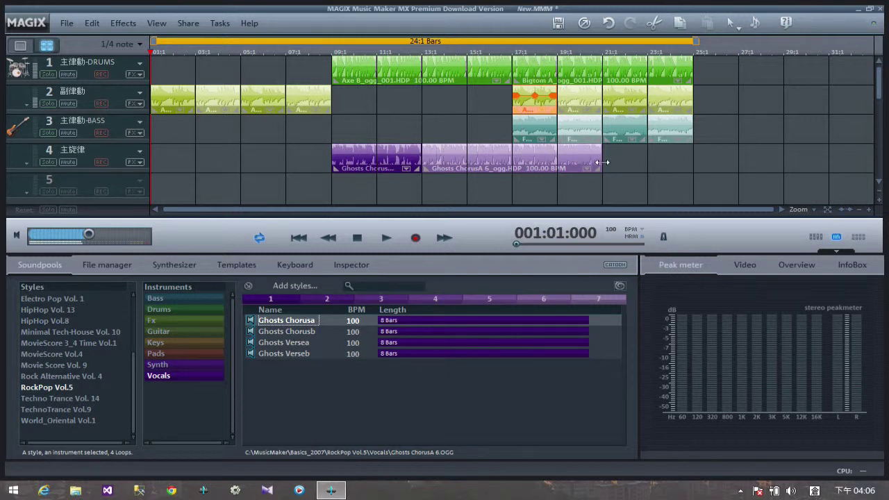
Preview the Ghosts Chorusa vocal loop at pitch 6, plus the Ghosts Chorusb and Ghosts Versea loops
{"action": "left_click", "coordinate": [541, 298]}
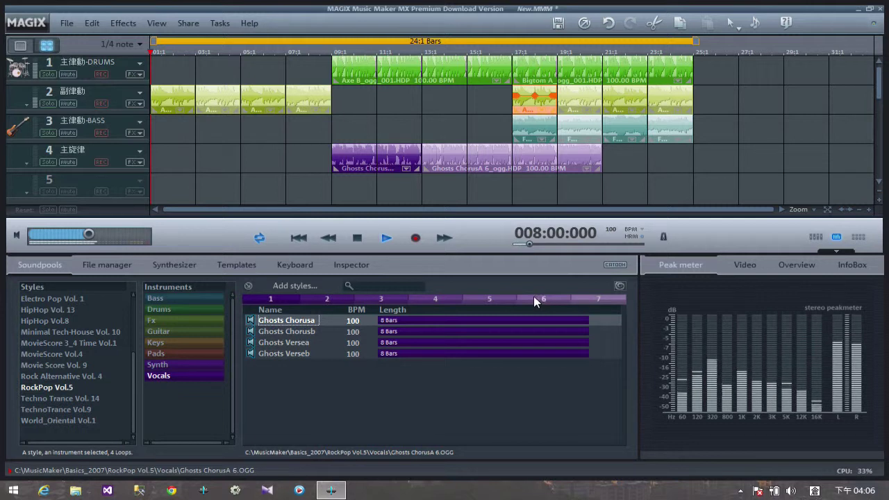
{"action": "left_click", "coordinate": [357, 238]}
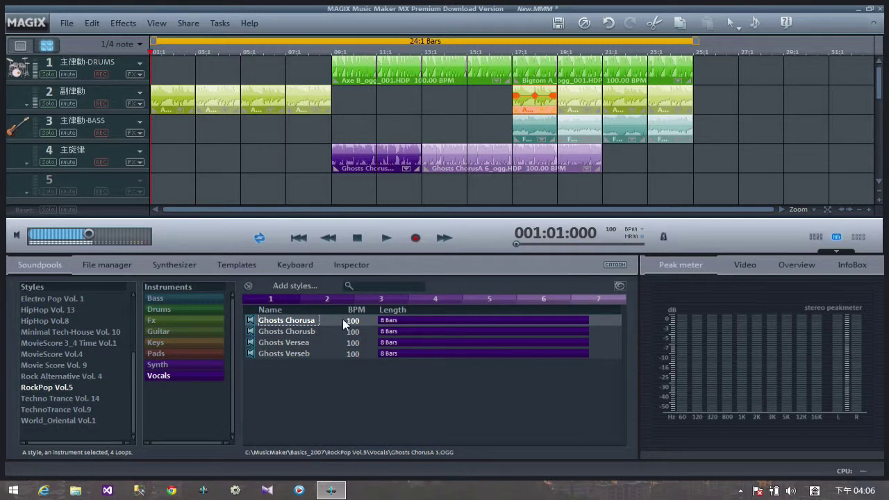
{"action": "left_click", "coordinate": [289, 331]}
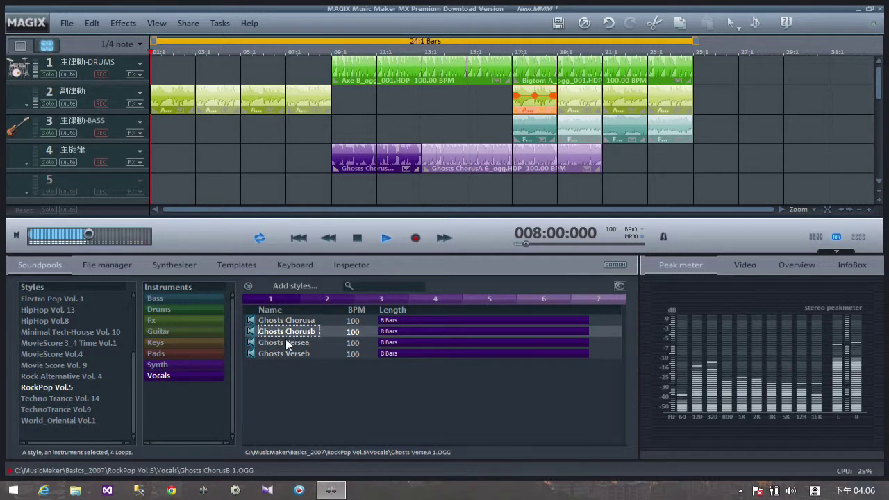
{"action": "left_click", "coordinate": [286, 342]}
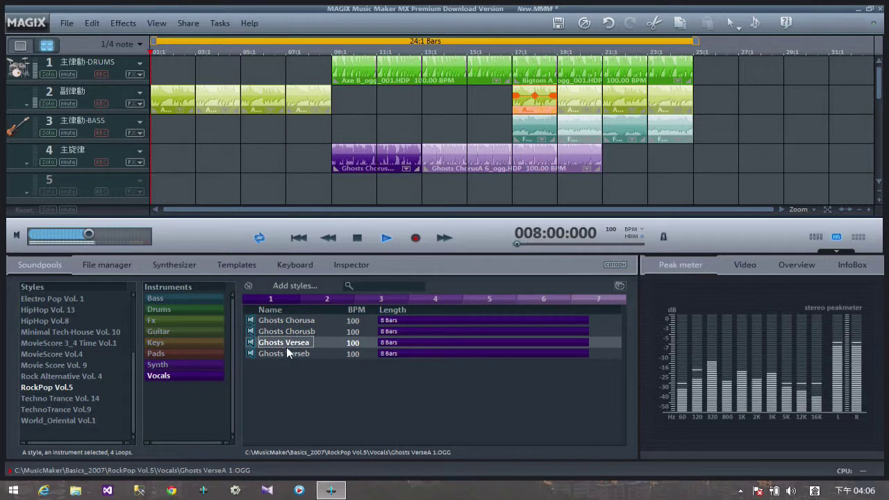
{"action": "left_click", "coordinate": [357, 238]}
Shorten the second 主旋律 vocal clip to end with bar 16 and place the Ghosts Versea loop in bars 17 to 24
{"action": "left_click", "coordinate": [522, 160]}
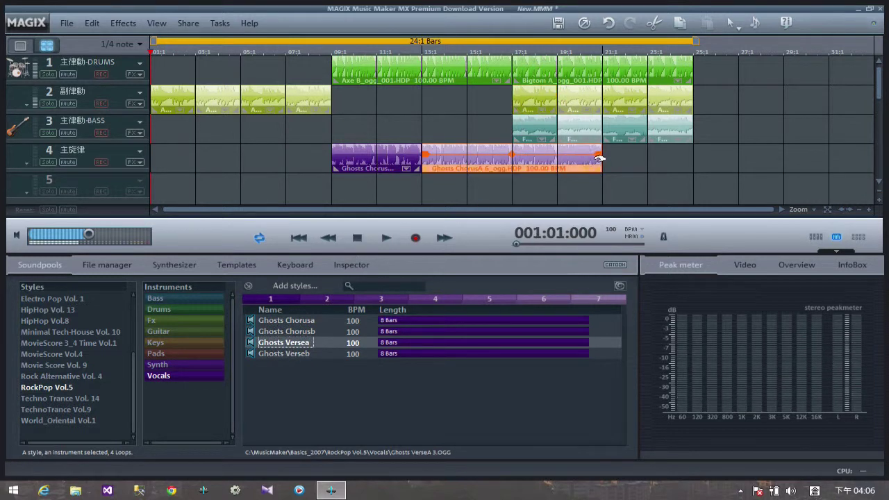
{"action": "left_click_drag", "start_coordinate": [599, 159], "coordinate": [511, 160]}
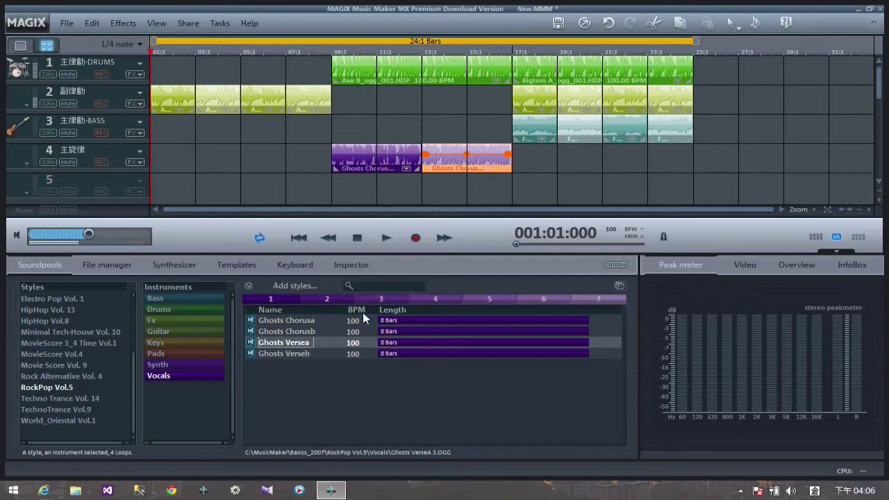
{"action": "left_click_drag", "start_coordinate": [463, 199], "coordinate": [551, 157]}
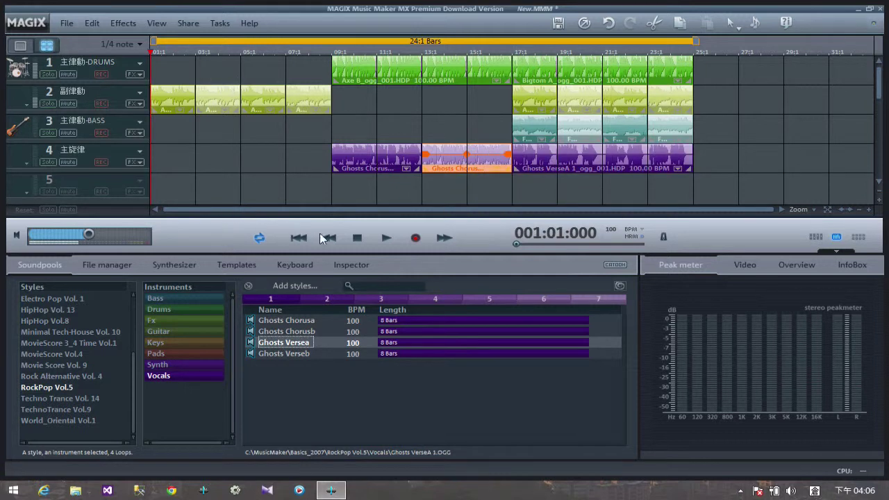
Play the arrangement from the start and give the Axe B drum clip at bar 9 a fade-in of about one bar
{"action": "left_click", "coordinate": [385, 239]}
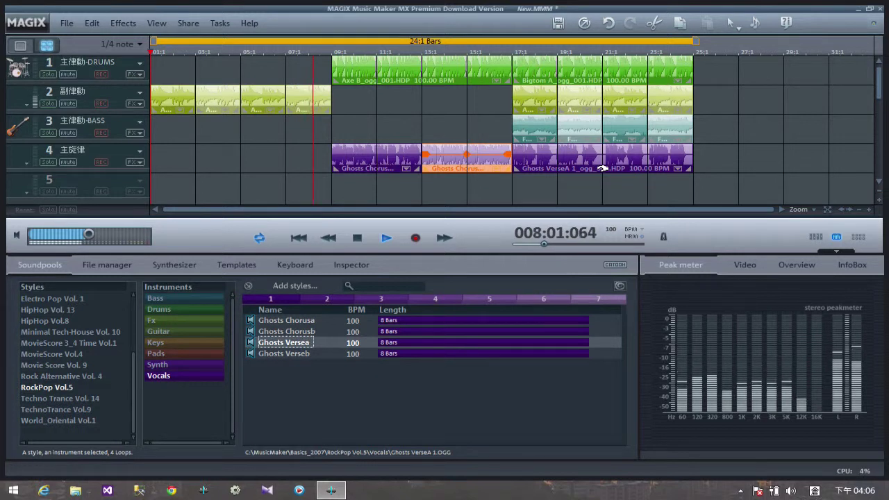
{"action": "left_click", "coordinate": [350, 68]}
{"action": "left_click_drag", "start_coordinate": [336, 67], "coordinate": [356, 68]}
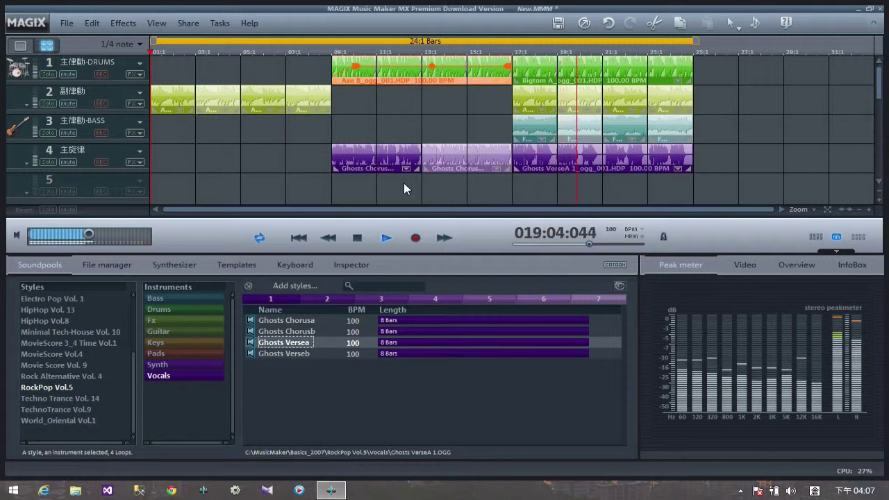
{"action": "left_click", "coordinate": [356, 240]}
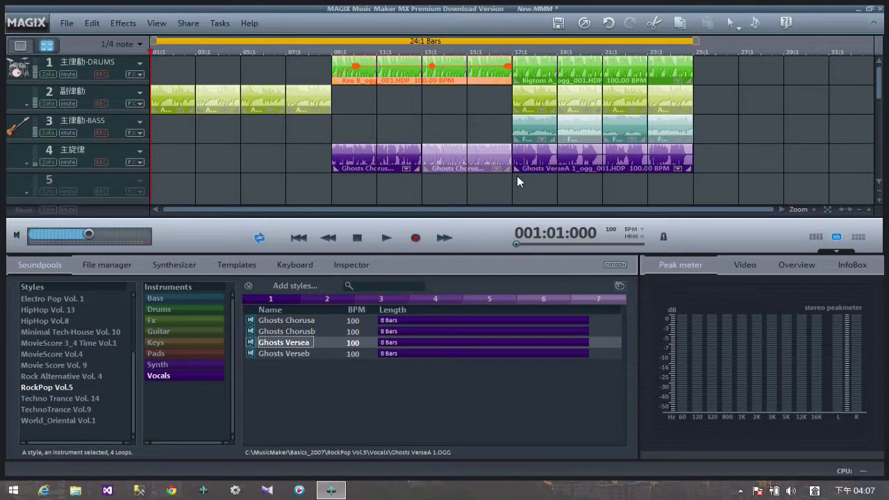
Switch to Google Chrome to consult the course slide on 三大面向 五大要素
{"action": "key", "text": "ctrl+Left"}
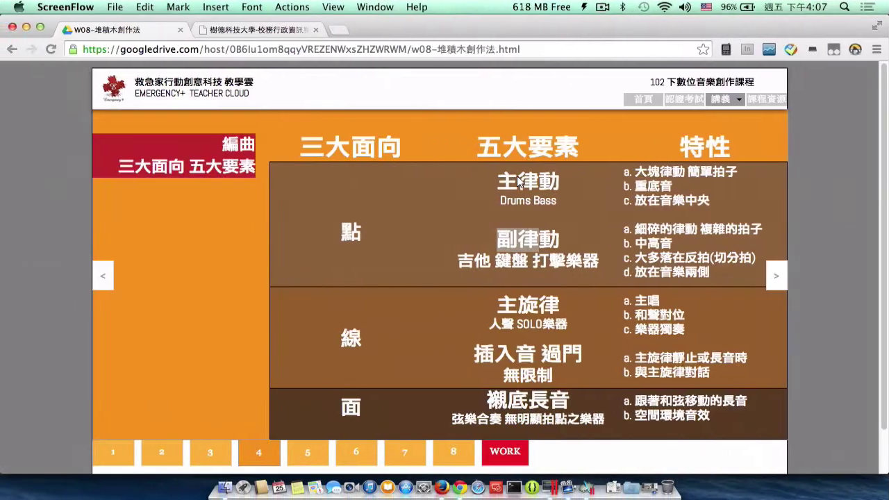
{"action": "key", "text": "super+shift+2"}
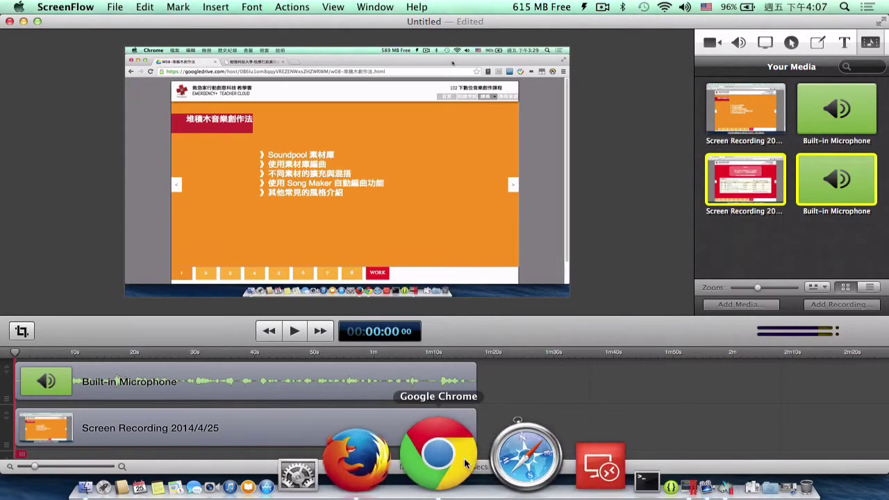
{"action": "left_click", "coordinate": [464, 459]}
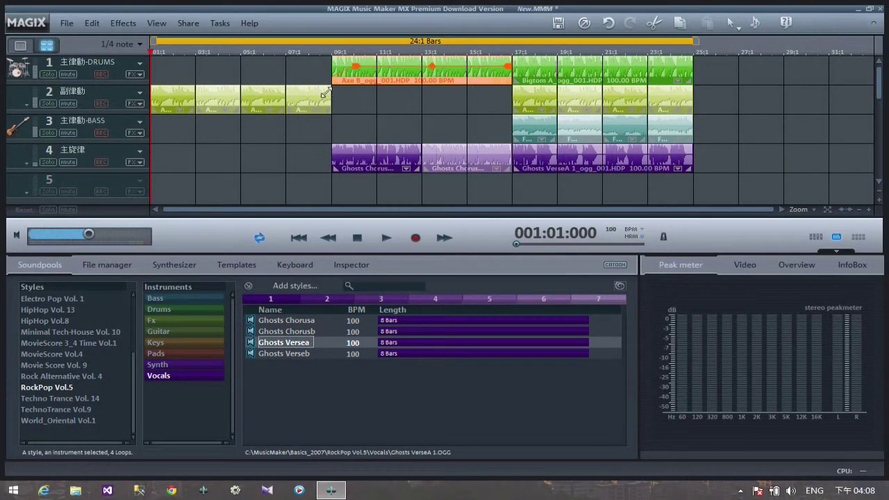
Play the arrangement from bar 7 to hear the transition into bar 9
{"action": "left_click", "coordinate": [300, 61]}
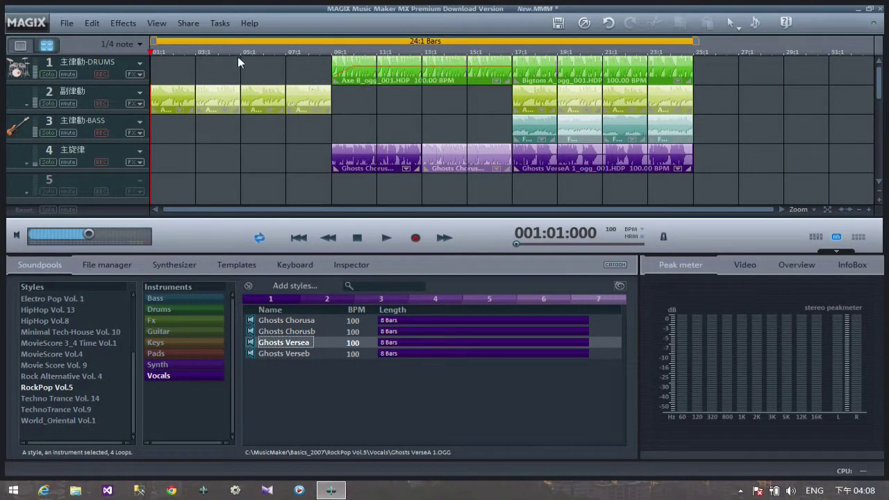
{"action": "left_click", "coordinate": [288, 52]}
{"action": "left_click", "coordinate": [387, 237]}
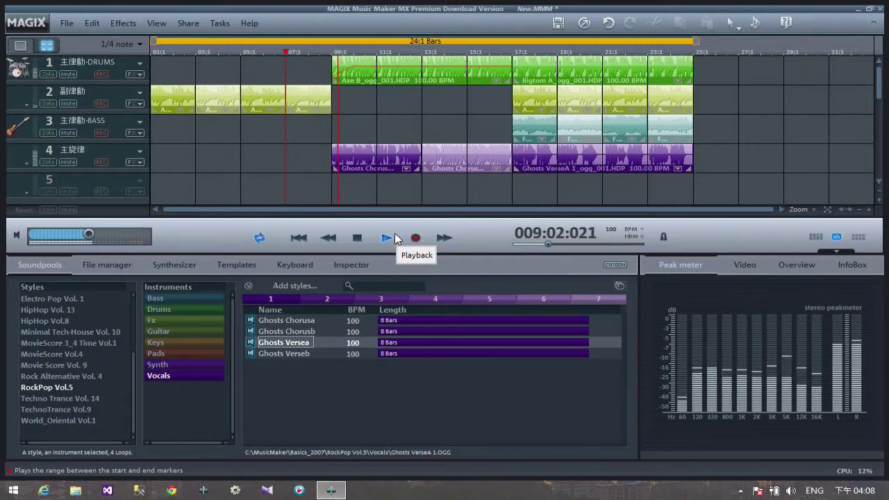
{"action": "left_click", "coordinate": [394, 239]}
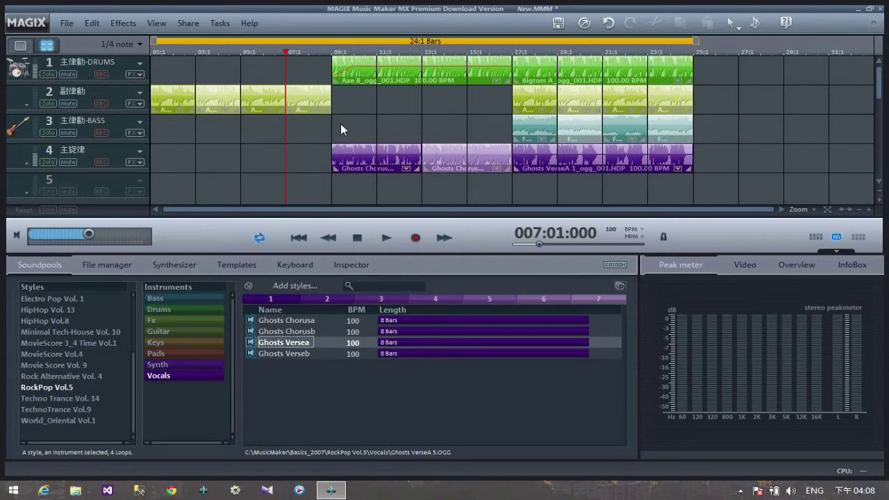
Name track 5 過門 插入音, switching the input language to Chinese
{"action": "double_click", "coordinate": [71, 179]}
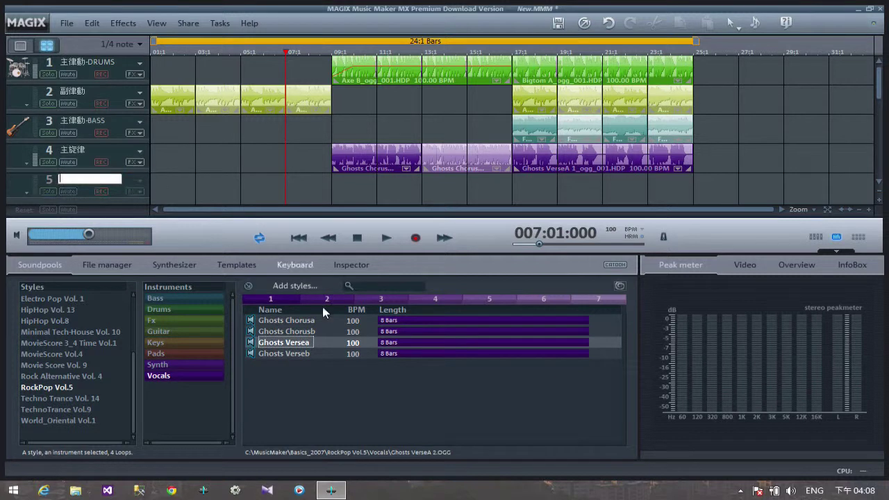
{"action": "left_click", "coordinate": [814, 490]}
{"action": "left_click", "coordinate": [755, 368]}
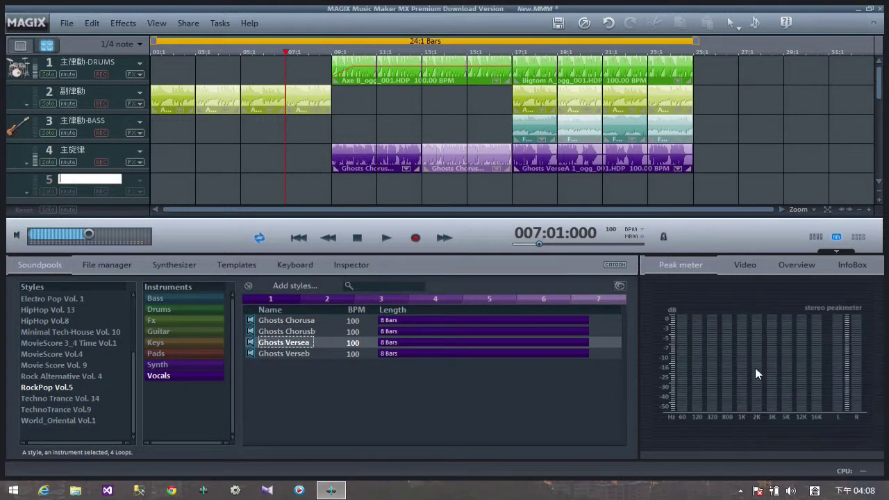
{"action": "type", "text": "過"}
{"action": "type", "text": "門"}
{"action": "type", "text": "插入"}
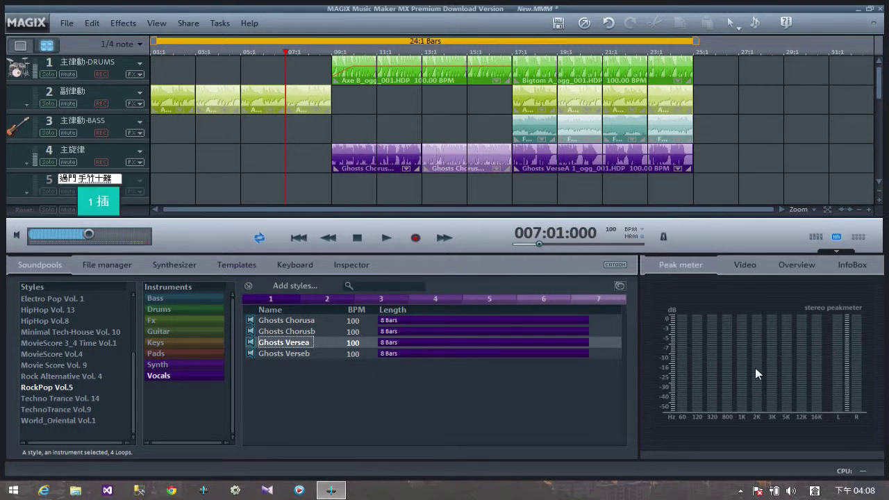
{"action": "type", "text": "音"}
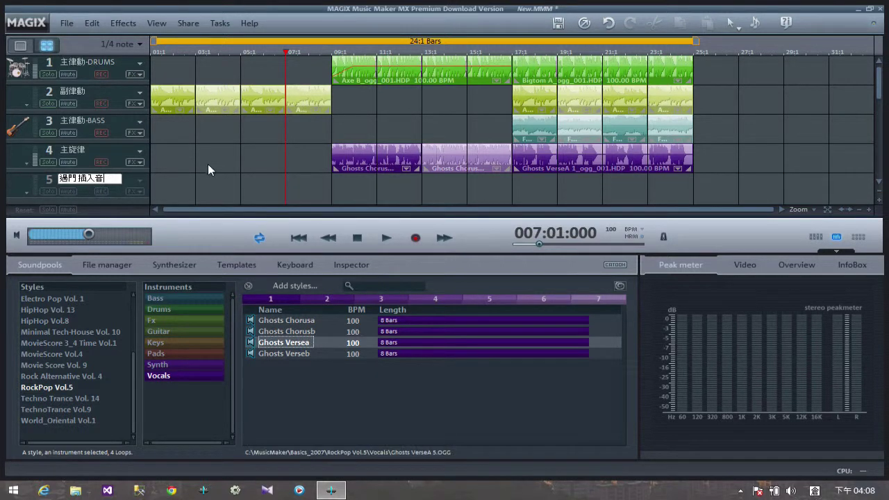
{"action": "key", "text": "Return"}
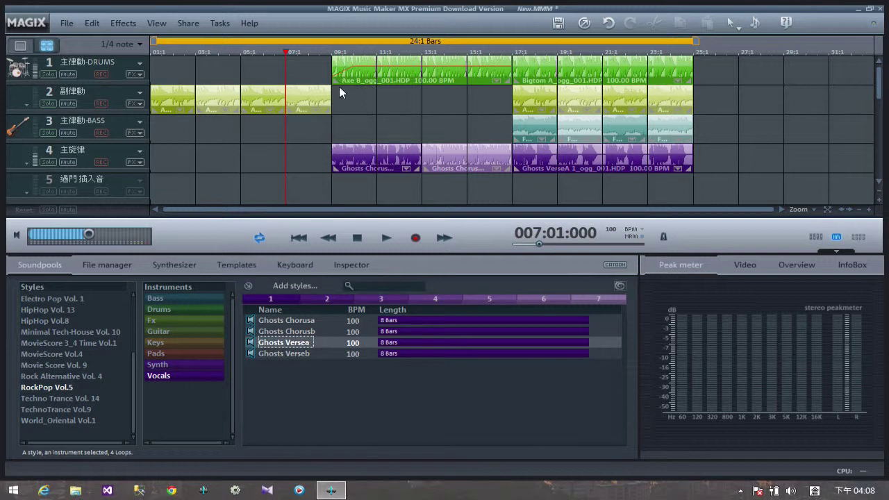
{"action": "left_click", "coordinate": [373, 69]}
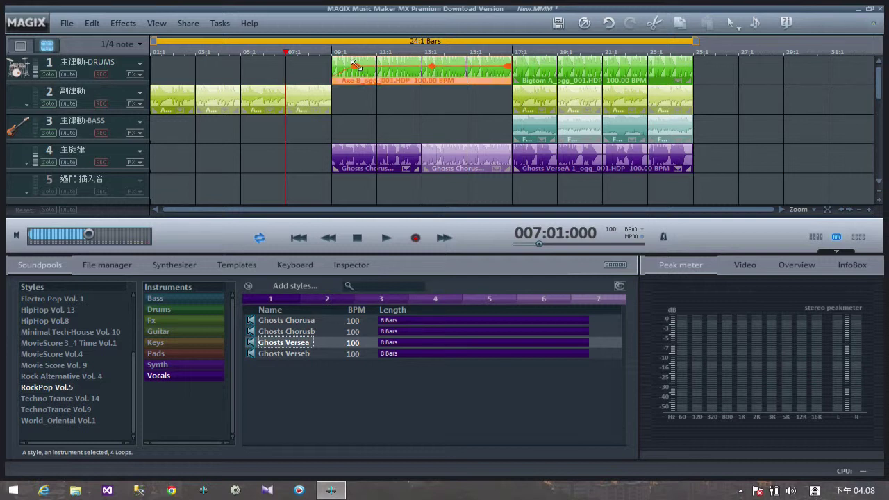
{"action": "left_click", "coordinate": [351, 151]}
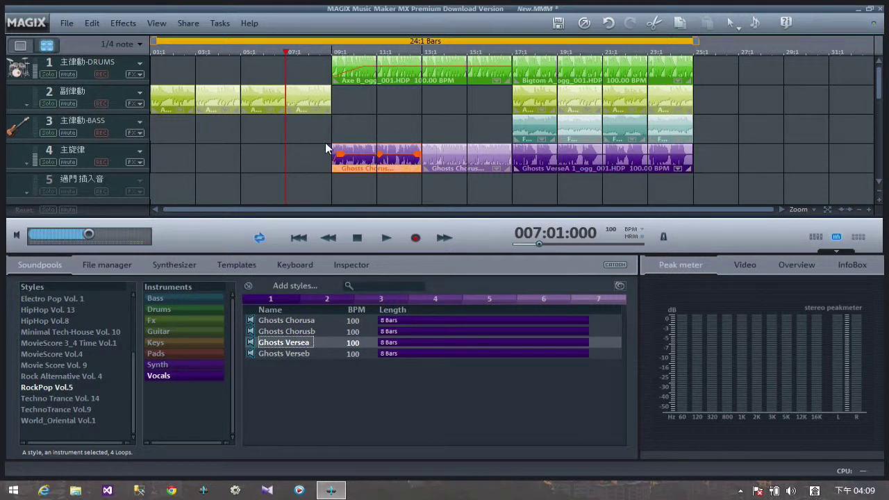
Preview RockPop Vol.5 drum loops, including Bigtom A, Bigtom C, Bigtom D and Groovy A, as candidates for the fill
{"action": "left_click", "coordinate": [174, 309]}
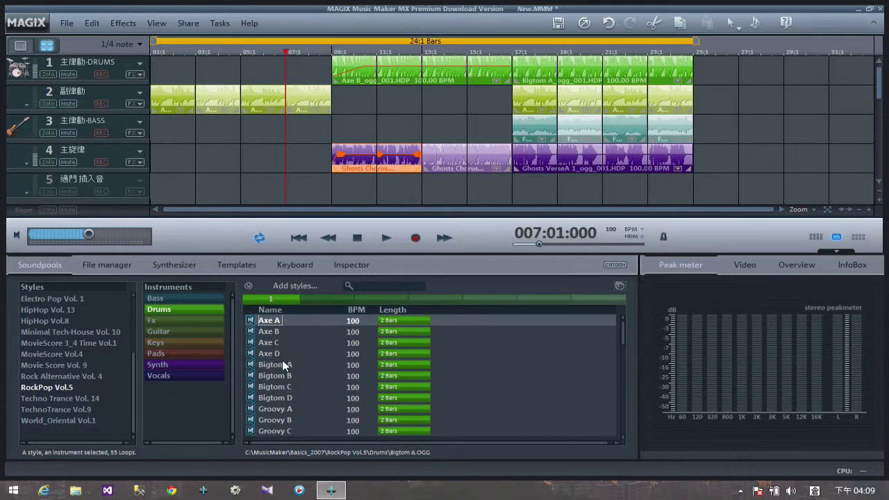
{"action": "left_click", "coordinate": [283, 365]}
{"action": "left_click", "coordinate": [277, 387]}
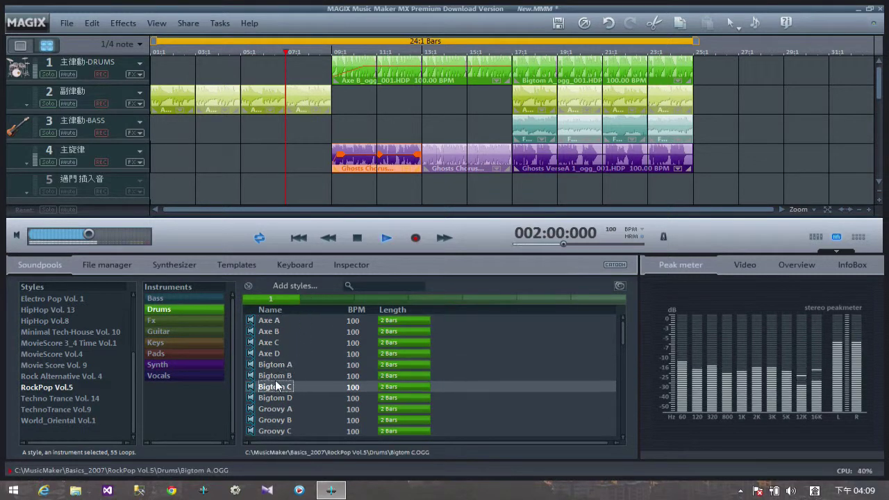
{"action": "scroll", "coordinate": [285, 384], "scroll_direction": "down", "scroll_amount": 2}
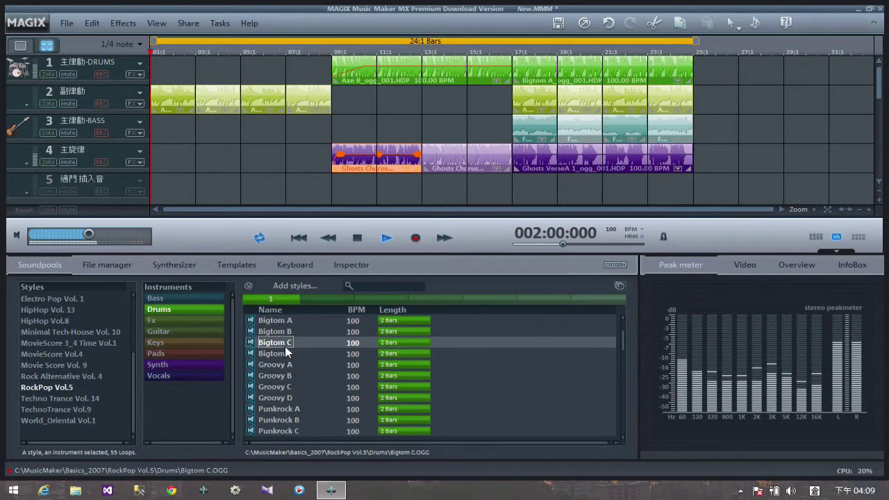
{"action": "left_click", "coordinate": [357, 237]}
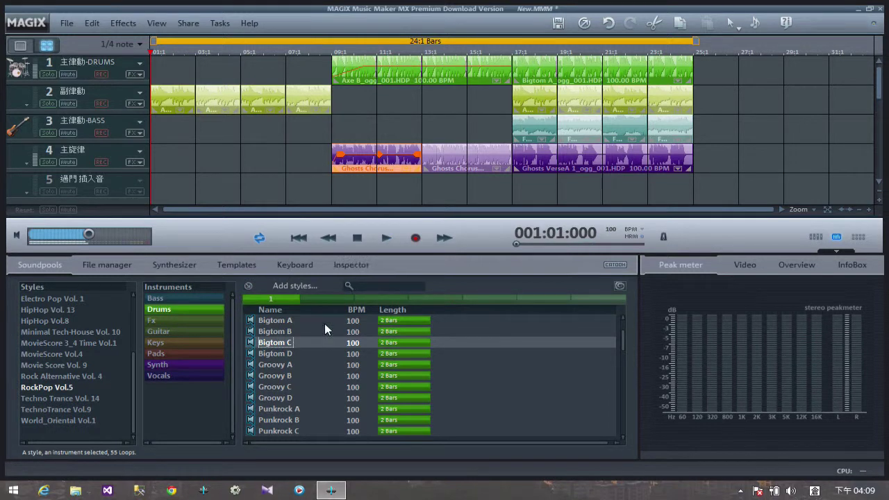
{"action": "left_click", "coordinate": [284, 353]}
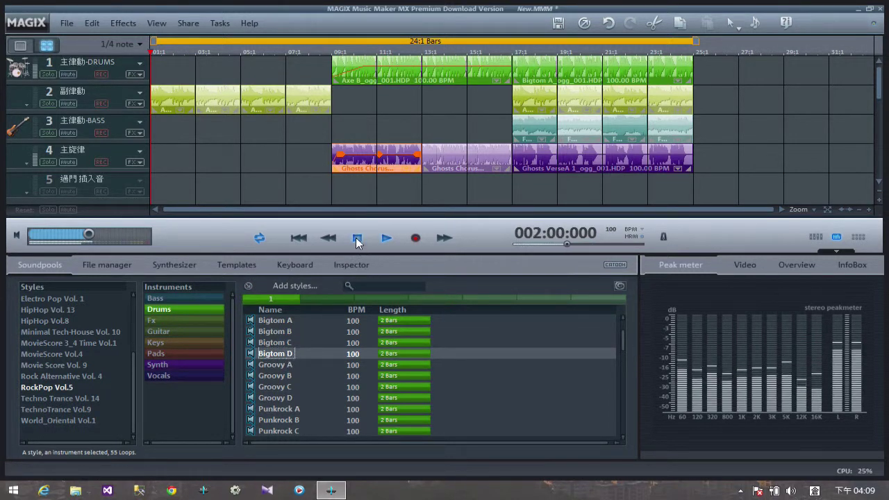
{"action": "left_click", "coordinate": [281, 375]}
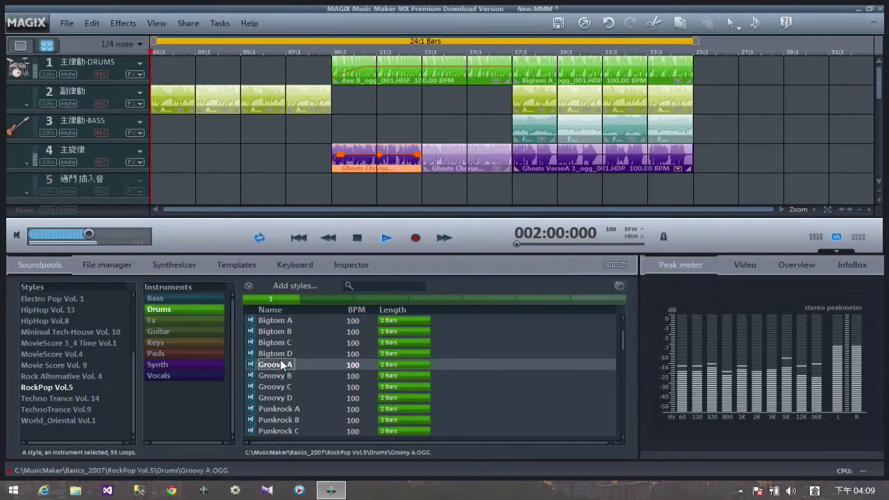
{"action": "left_click", "coordinate": [280, 356]}
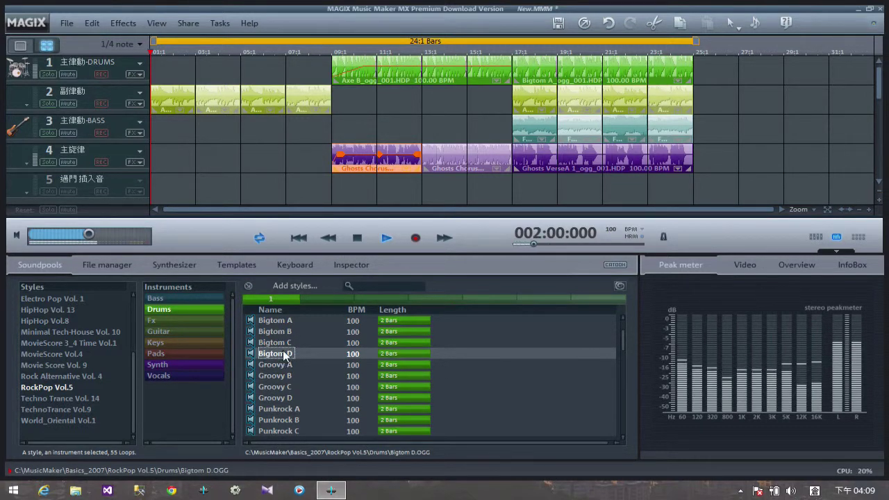
{"action": "left_click", "coordinate": [357, 238]}
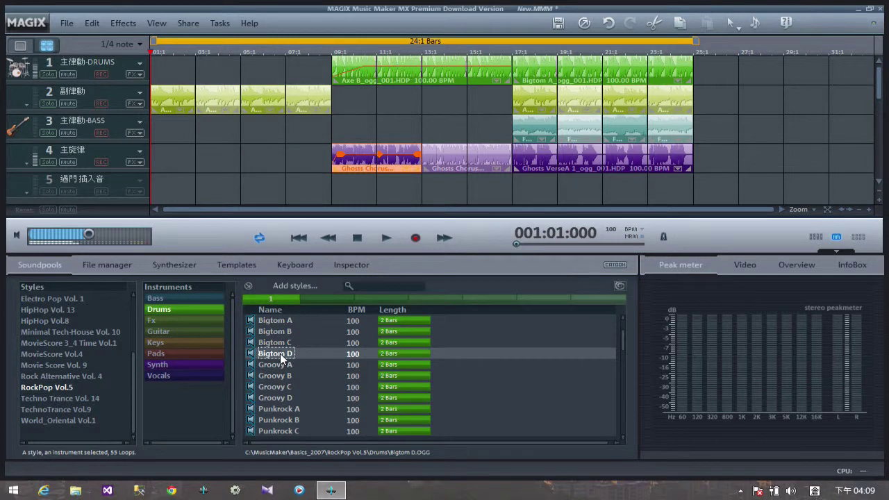
Place the Bigtom D drum loop on the 過門 插入音 track in bars 16 to 17 and play the transition from bar 15
{"action": "left_click_drag", "start_coordinate": [280, 353], "coordinate": [508, 192]}
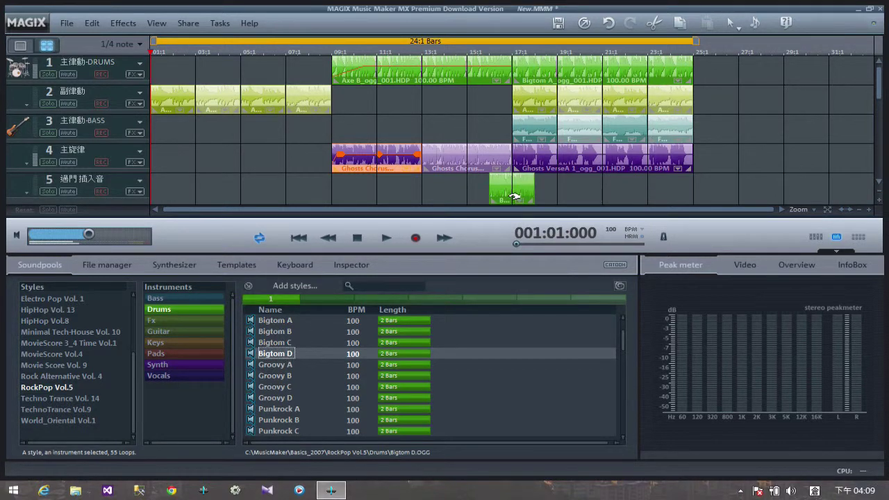
{"action": "left_click", "coordinate": [478, 52]}
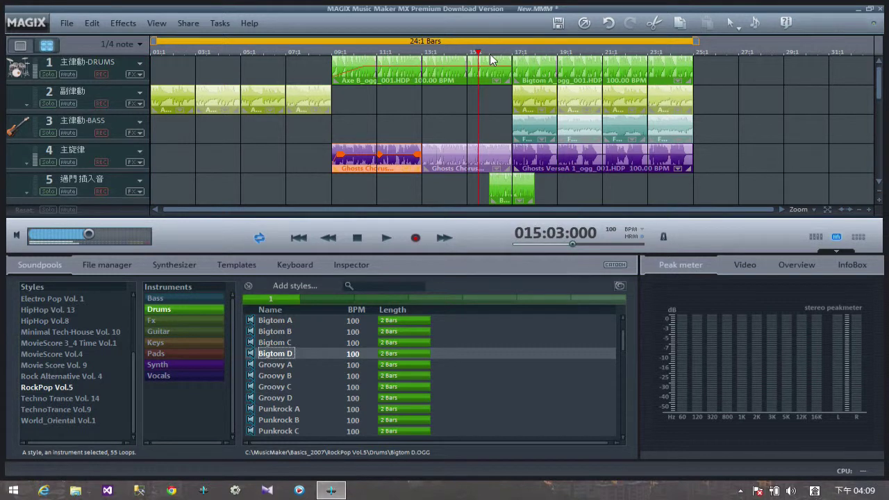
{"action": "key", "text": "space"}
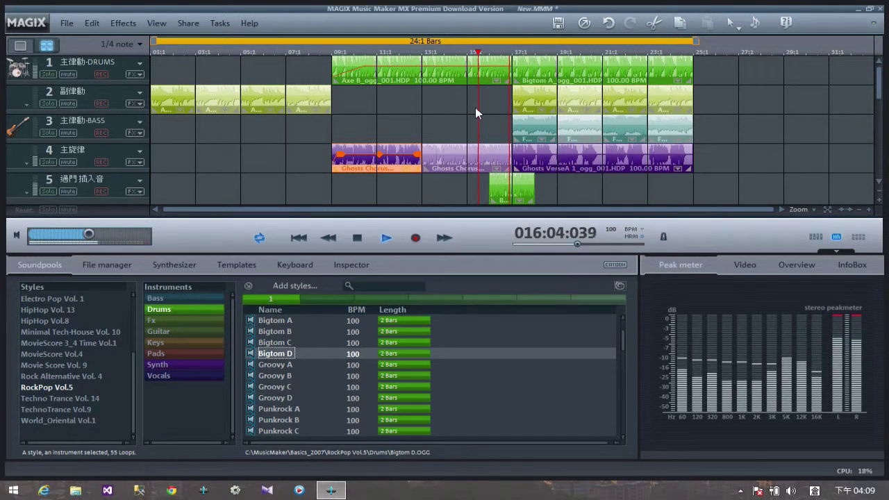
{"action": "left_click", "coordinate": [356, 238]}
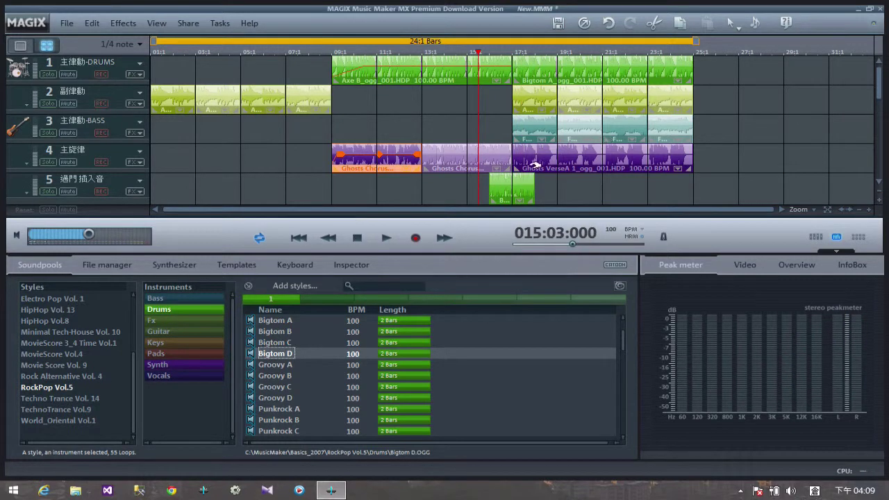
Shift all clips on tracks 1 to 4 that start at bar 17 to bar 19, and move the Bigtom D fill to bar 17
{"action": "left_click", "coordinate": [538, 70]}
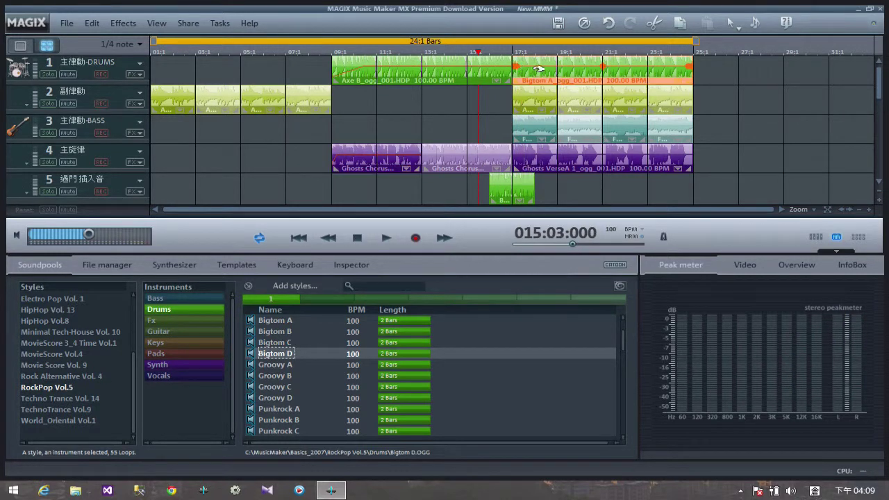
{"action": "left_click", "coordinate": [599, 153], "text": "shift"}
{"action": "left_click_drag", "start_coordinate": [578, 161], "coordinate": [623, 162]}
{"action": "left_click_drag", "start_coordinate": [512, 188], "coordinate": [536, 187]}
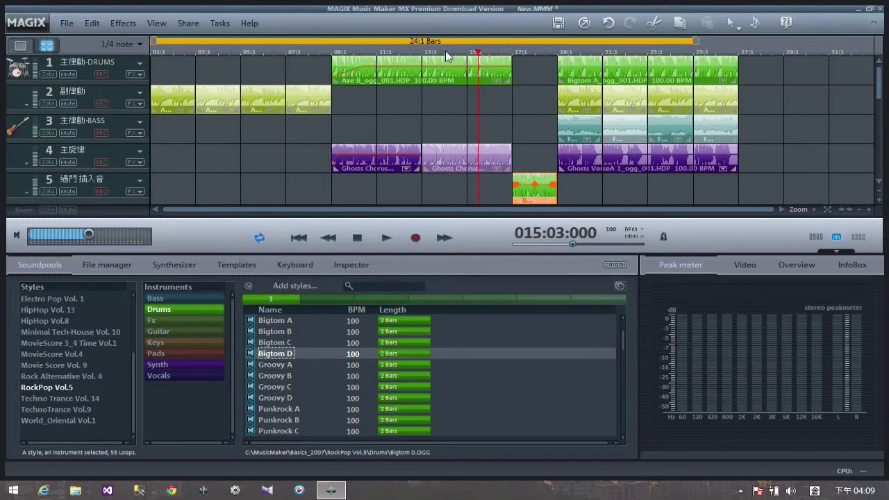
Play from bar 9 while stretching the Bigtom D fill to overlap both neighbouring sections, from mid-bar 16 to bar 21
{"action": "left_click", "coordinate": [331, 51]}
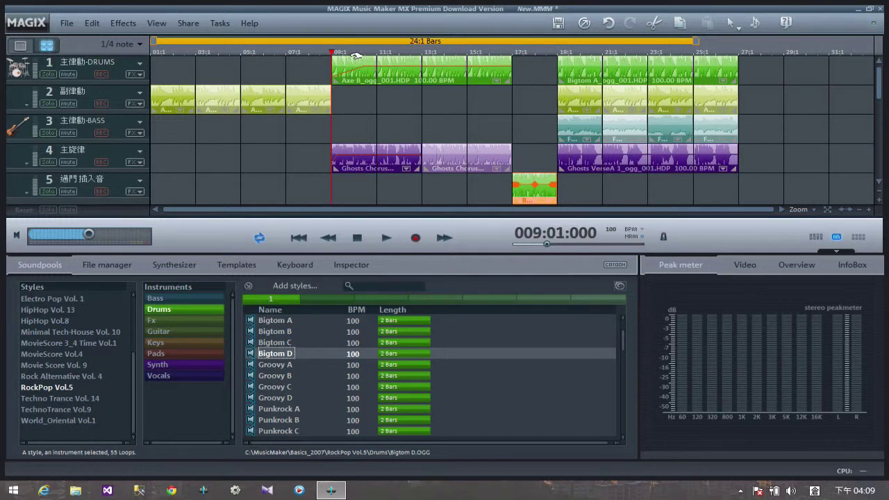
{"action": "key", "text": "space"}
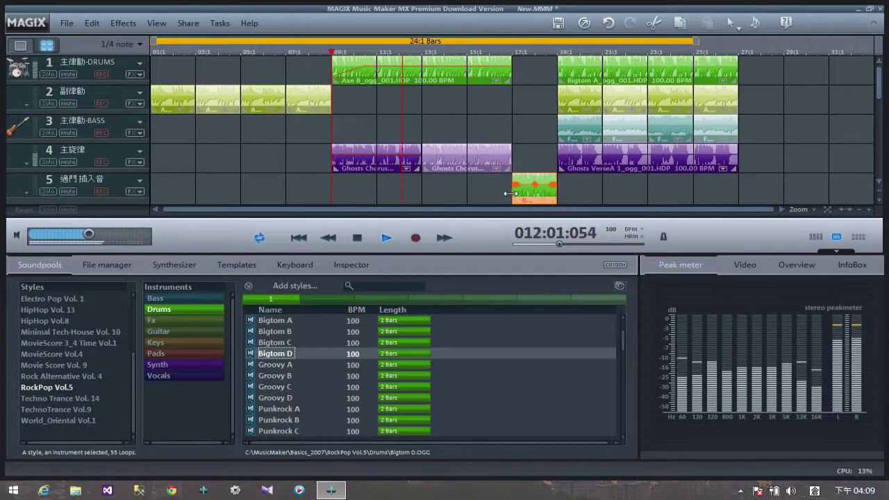
{"action": "left_click_drag", "start_coordinate": [519, 182], "coordinate": [505, 185]}
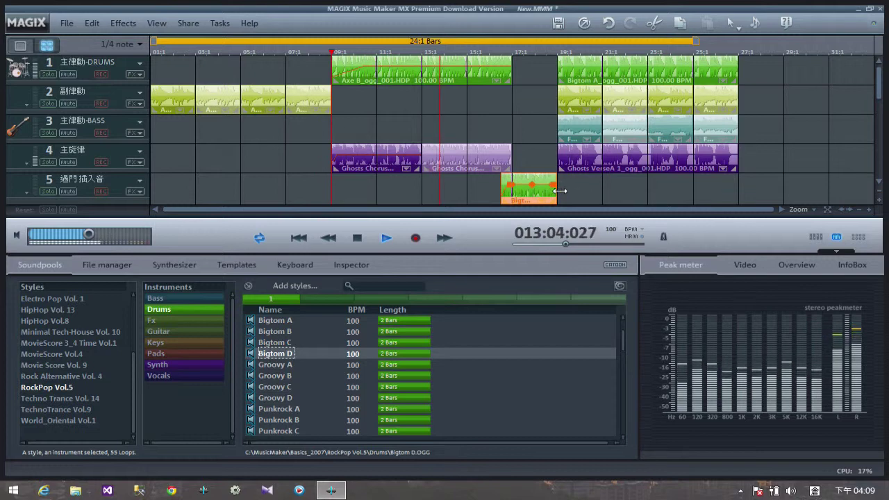
{"action": "left_click_drag", "start_coordinate": [556, 185], "coordinate": [597, 187]}
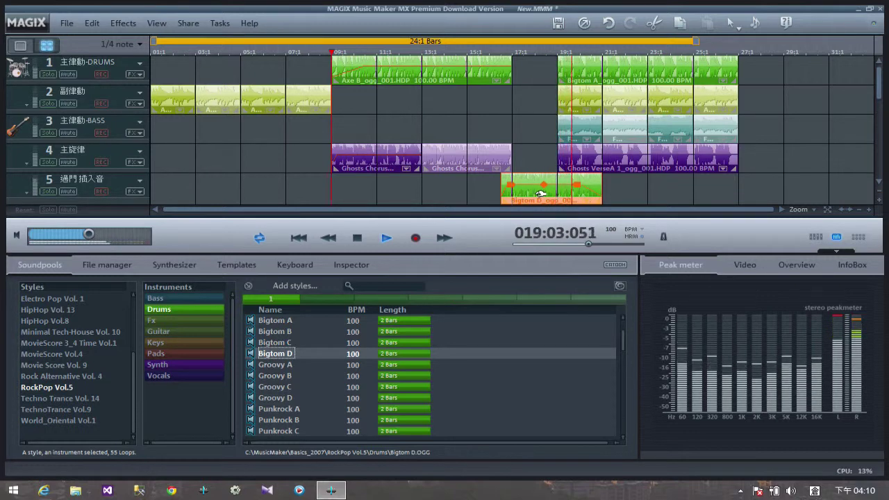
Delete the Bigtom D fill from the 過門 插入音 track and stop playback
{"action": "key", "text": "Delete"}
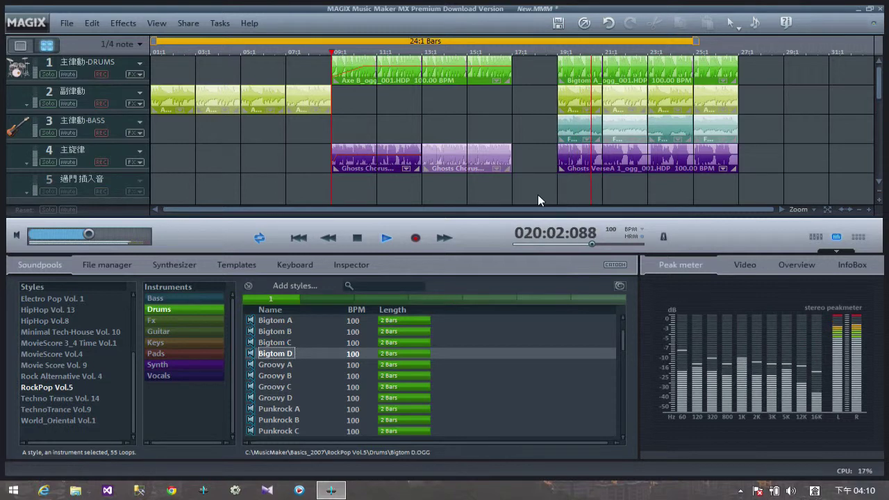
{"action": "left_click", "coordinate": [357, 238]}
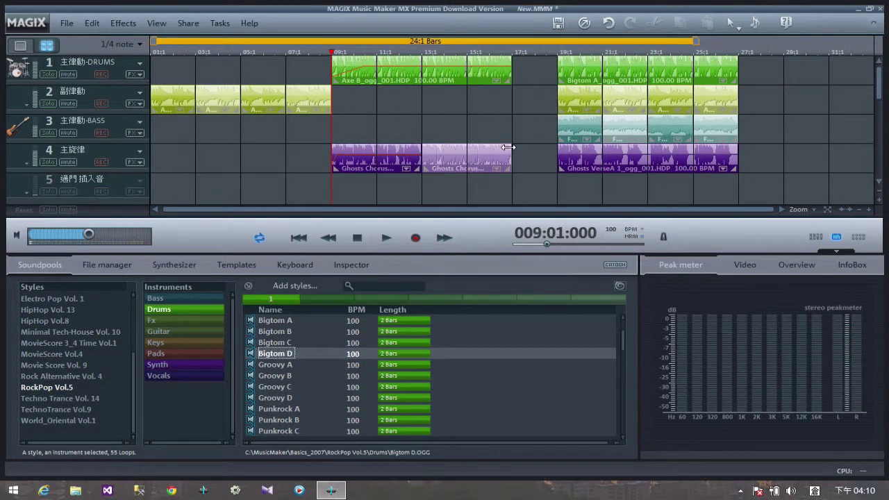
Preview RockPop Vol.5 drum loops including Groovy B, Punkrock A, Road A, Vita Biscuit A and Punkrock D as replacement fills
{"action": "left_click", "coordinate": [276, 375]}
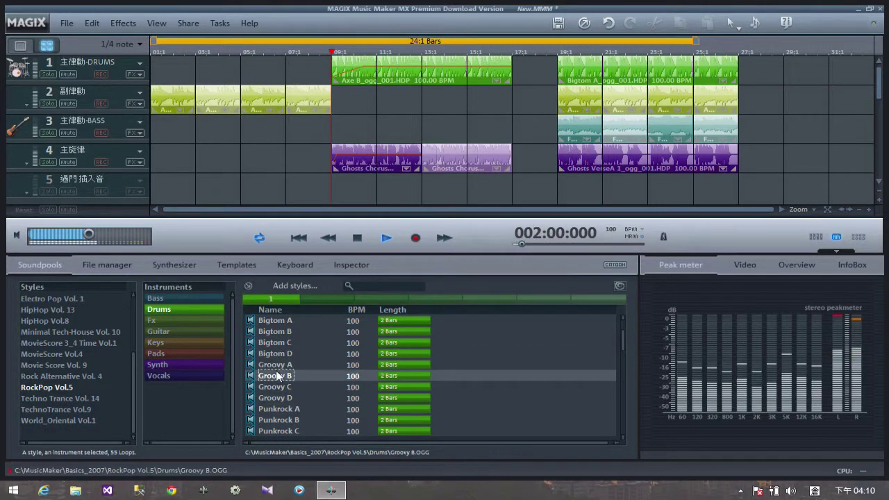
{"action": "left_click", "coordinate": [274, 408]}
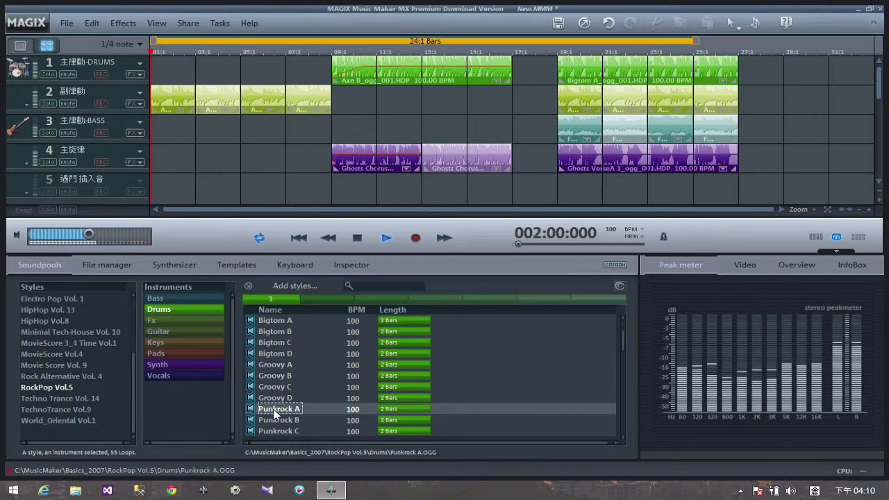
{"action": "scroll", "coordinate": [280, 410], "scroll_direction": "down", "scroll_amount": 2}
{"action": "left_click", "coordinate": [281, 410]}
{"action": "scroll", "coordinate": [282, 407], "scroll_direction": "down", "scroll_amount": 2}
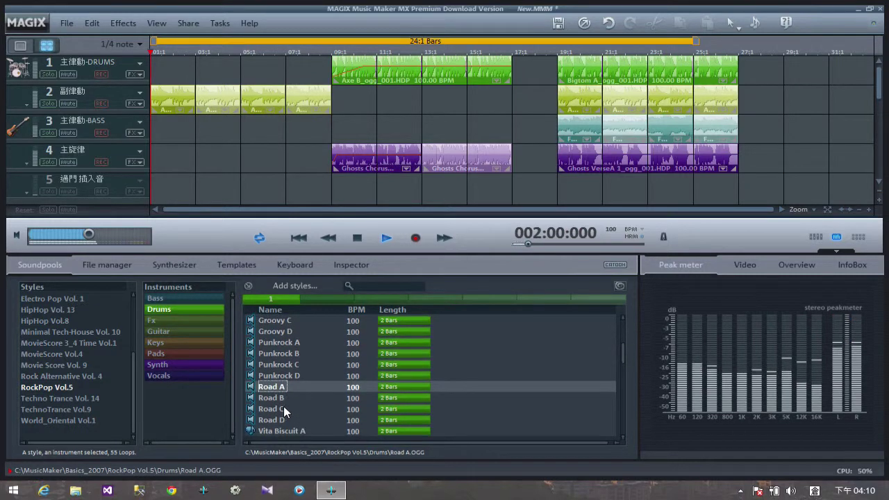
{"action": "left_click", "coordinate": [280, 409]}
{"action": "scroll", "coordinate": [302, 394], "scroll_direction": "down", "scroll_amount": 1}
{"action": "left_click", "coordinate": [279, 375]}
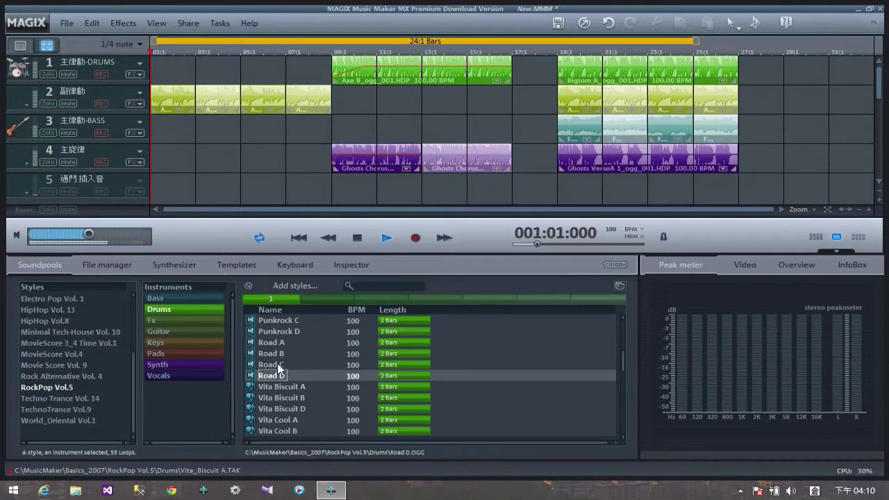
{"action": "scroll", "coordinate": [281, 358], "scroll_direction": "up", "scroll_amount": 2}
{"action": "left_click", "coordinate": [288, 363]}
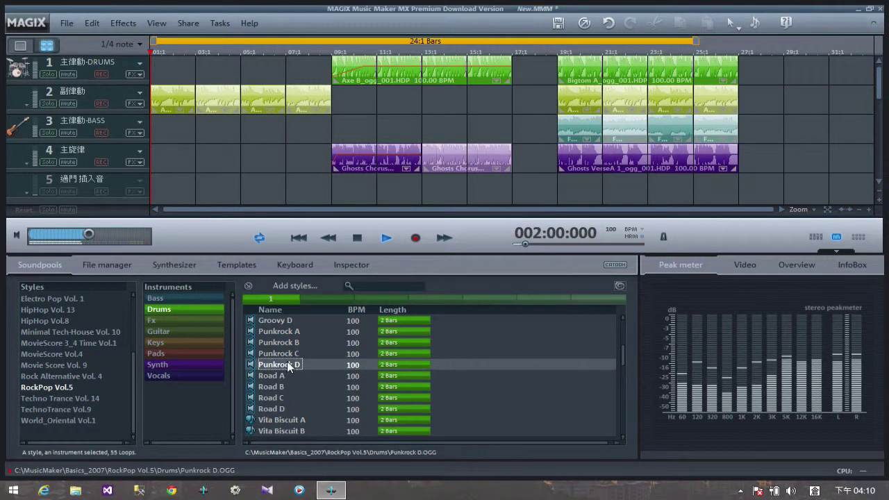
Preview the Bigtom D, Axe D, Bigtom A and Bigtom B drum loops as fill candidates
{"action": "scroll", "coordinate": [286, 359], "scroll_direction": "up", "scroll_amount": 1}
{"action": "left_click", "coordinate": [285, 331]}
{"action": "scroll", "coordinate": [284, 343], "scroll_direction": "up", "scroll_amount": 2}
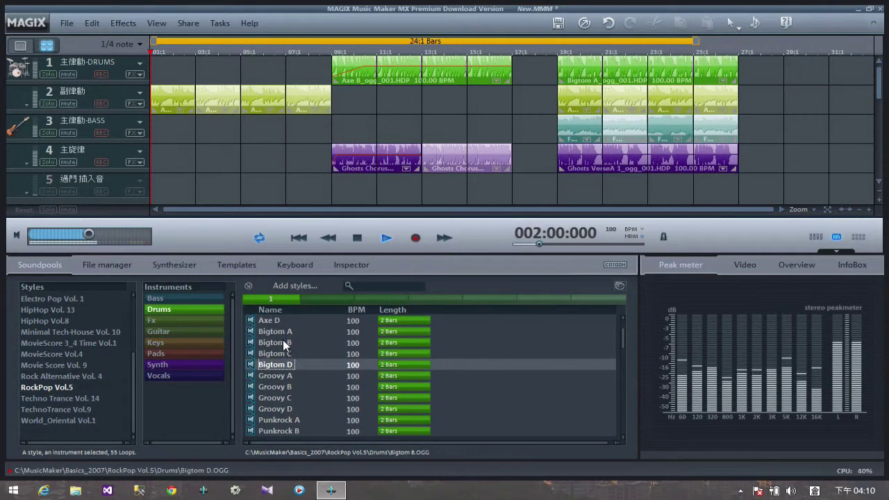
{"action": "left_click", "coordinate": [274, 321]}
{"action": "scroll", "coordinate": [294, 356], "scroll_direction": "up", "scroll_amount": 3}
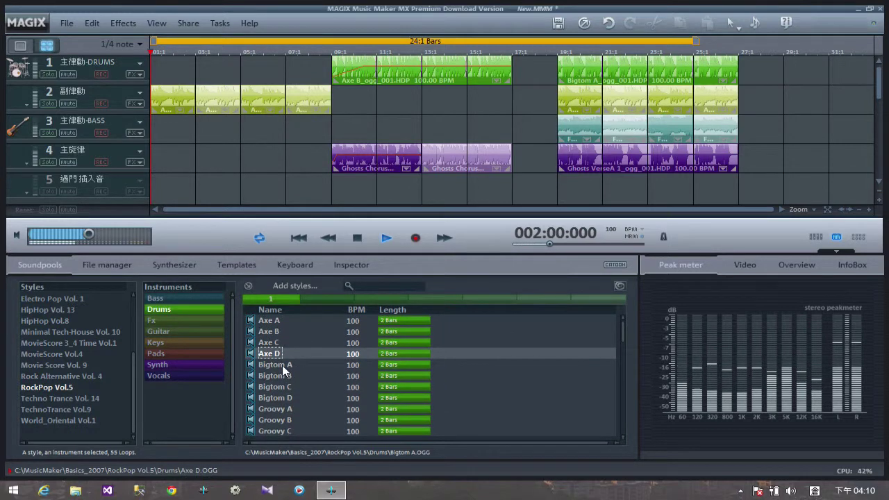
{"action": "left_click", "coordinate": [285, 367]}
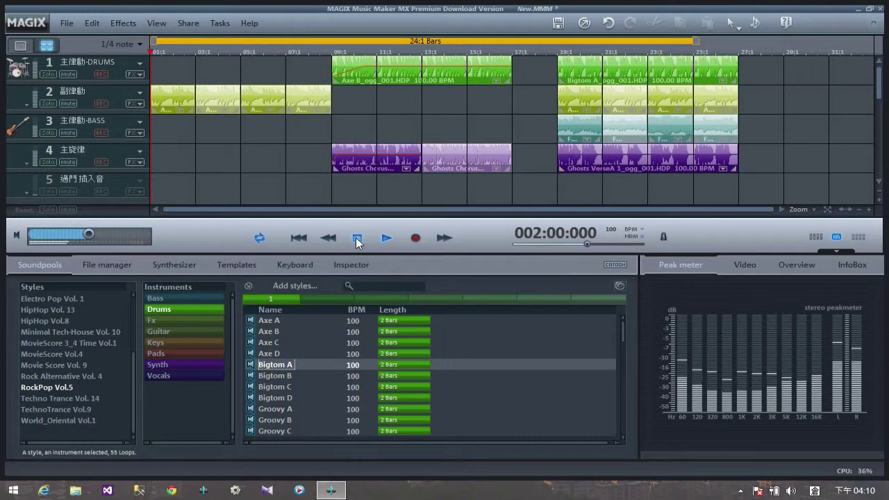
{"action": "left_click", "coordinate": [281, 375]}
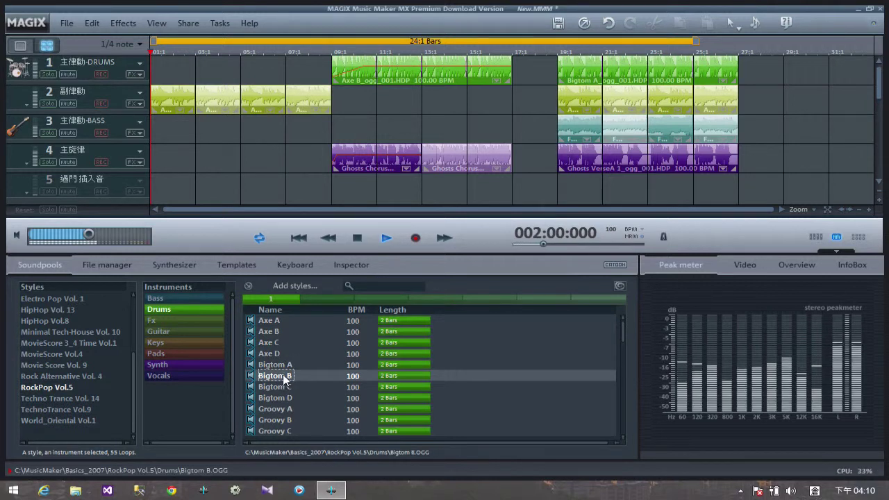
Stop the preview and place the Bigtom A drum loop on the 過門 插入音 track, starting in bar 16
{"action": "left_click", "coordinate": [289, 366]}
{"action": "left_click", "coordinate": [359, 237]}
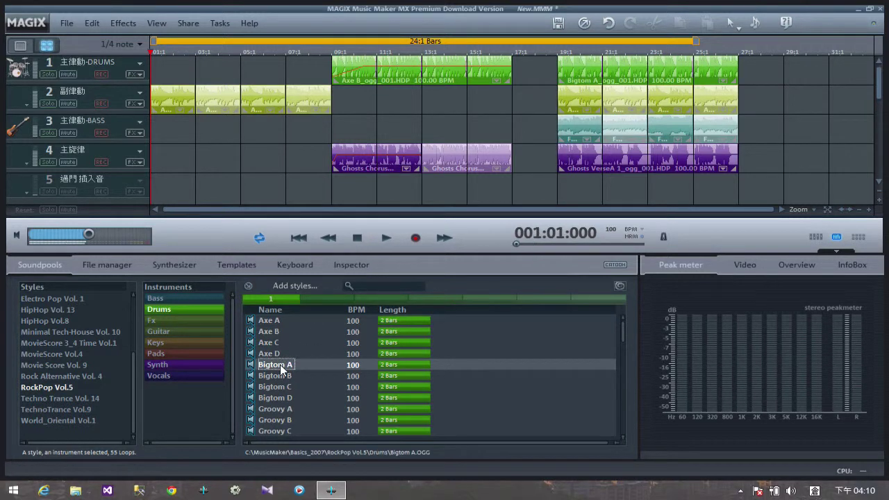
{"action": "left_click_drag", "start_coordinate": [516, 193], "coordinate": [517, 192]}
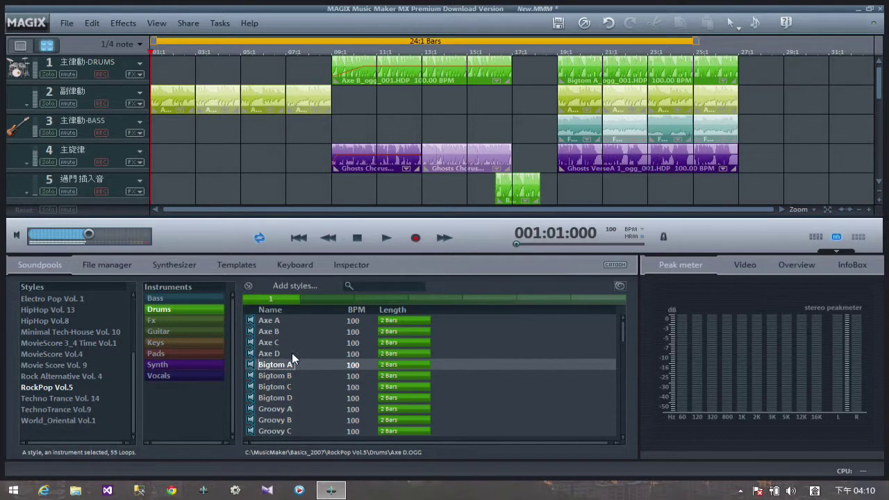
Place the Bigtom B drum loop on track 6 in bars 17 to 18 and extend the Bigtom A fill to bar 19
{"action": "left_click", "coordinate": [880, 182]}
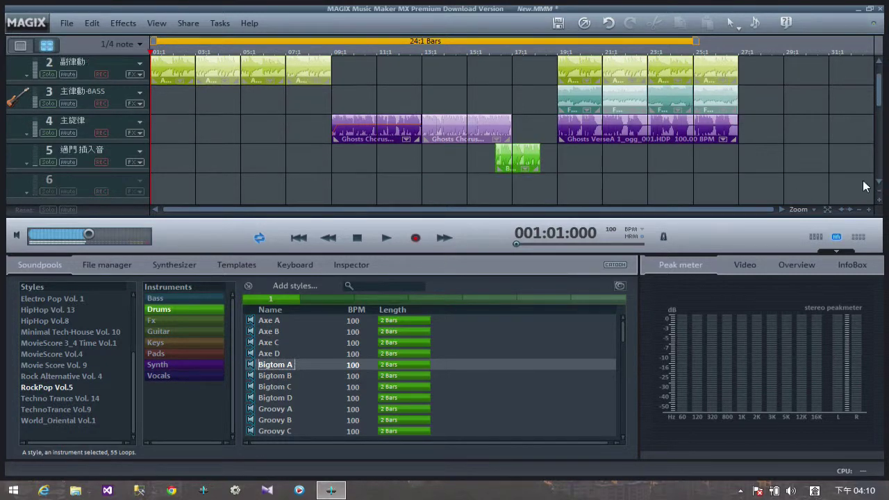
{"action": "left_click", "coordinate": [282, 376]}
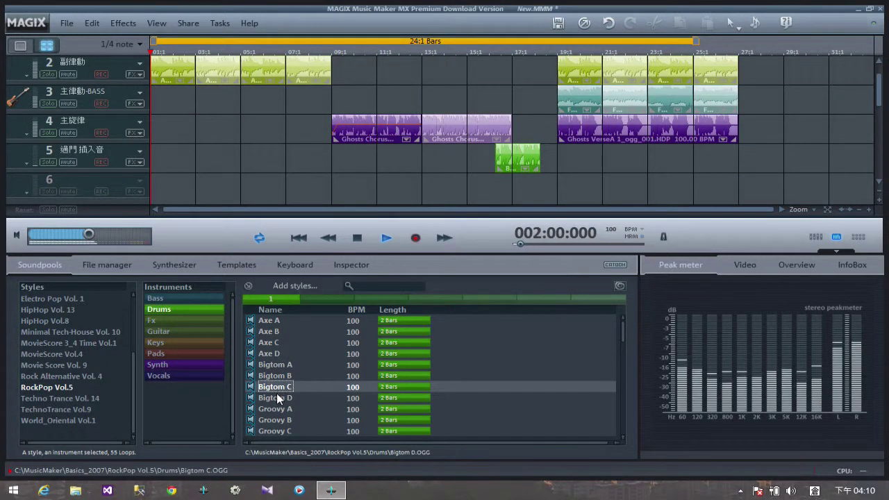
{"action": "left_click_drag", "start_coordinate": [459, 261], "coordinate": [560, 161]}
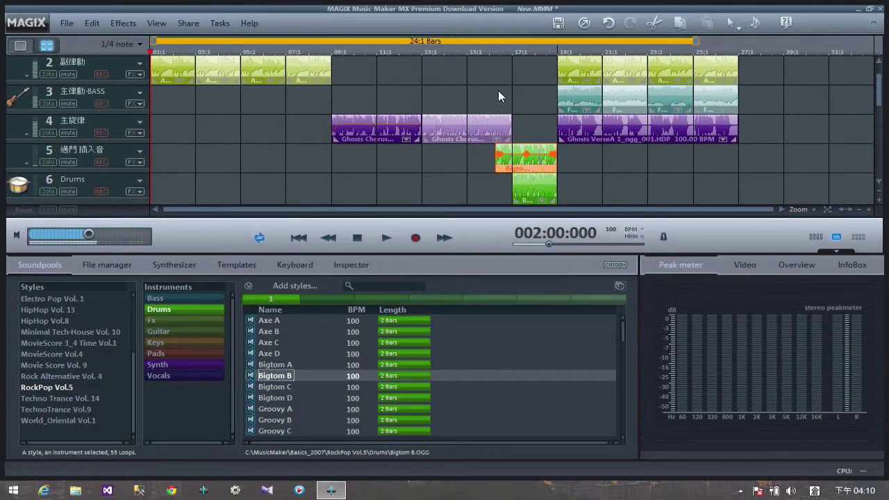
Play the layered drum fill transition from 015:04, then stop playback
{"action": "left_click", "coordinate": [481, 51]}
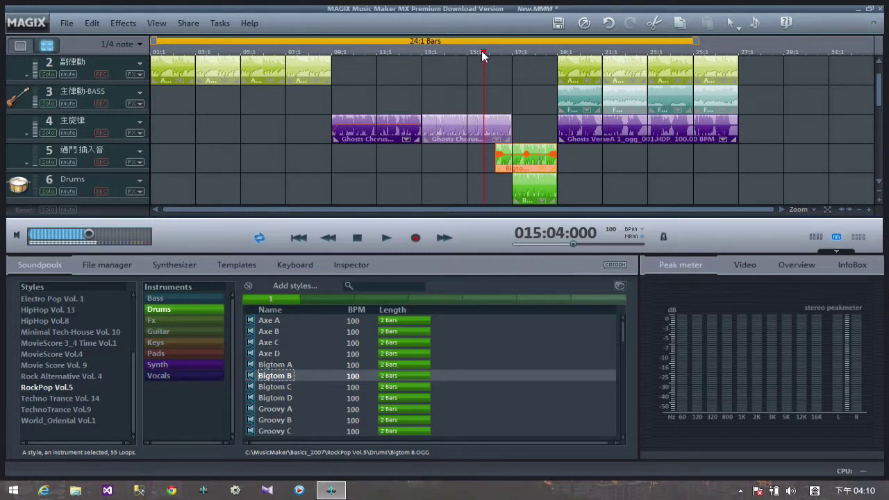
{"action": "key", "text": "space"}
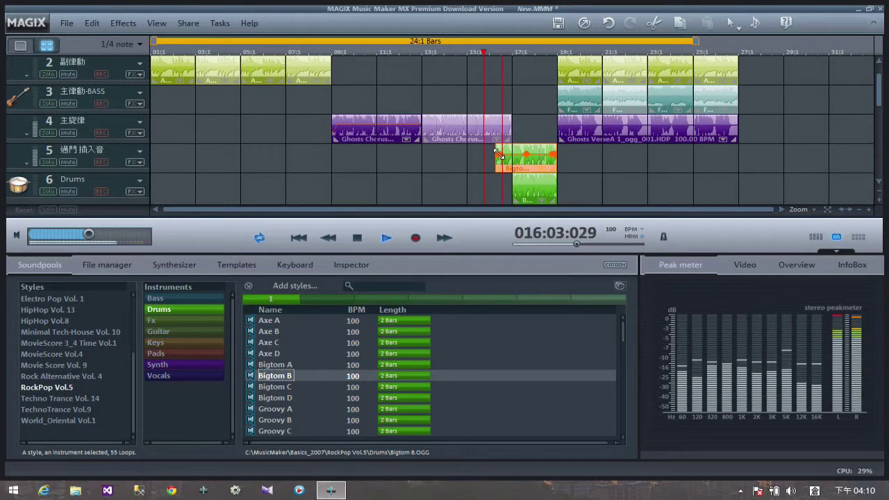
{"action": "left_click", "coordinate": [357, 237]}
Move all clips on tracks 1 to 4 that start at bar 19 back to bar 17
{"action": "left_click", "coordinate": [710, 133]}
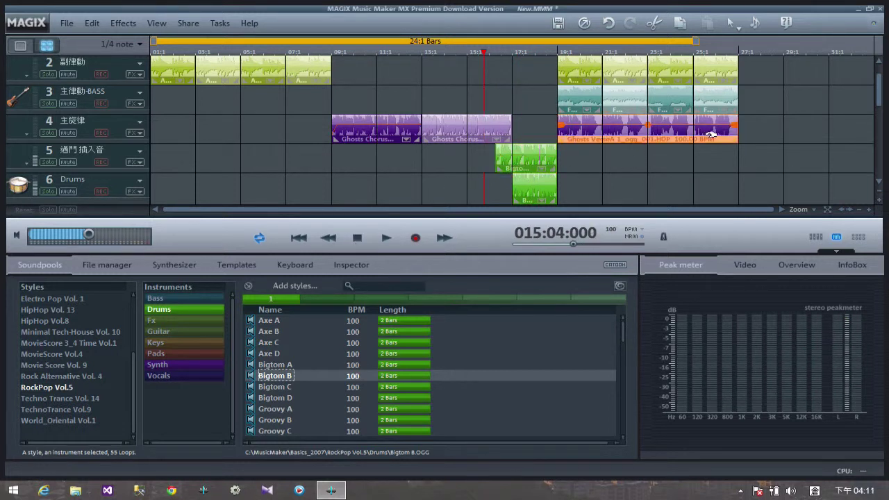
{"action": "scroll", "coordinate": [879, 86], "scroll_direction": "up", "scroll_amount": 1}
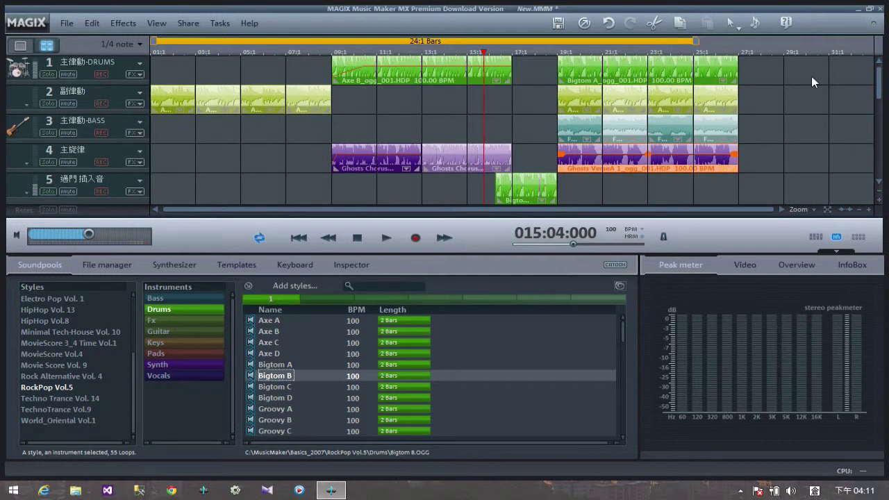
{"action": "left_click", "coordinate": [658, 73], "text": "shift"}
{"action": "left_click_drag", "start_coordinate": [614, 127], "coordinate": [573, 126]}
Add fade-outs to the Axe B drum clip and the second Ghosts Chorus vocal clip just before bar 17
{"action": "left_click", "coordinate": [505, 74]}
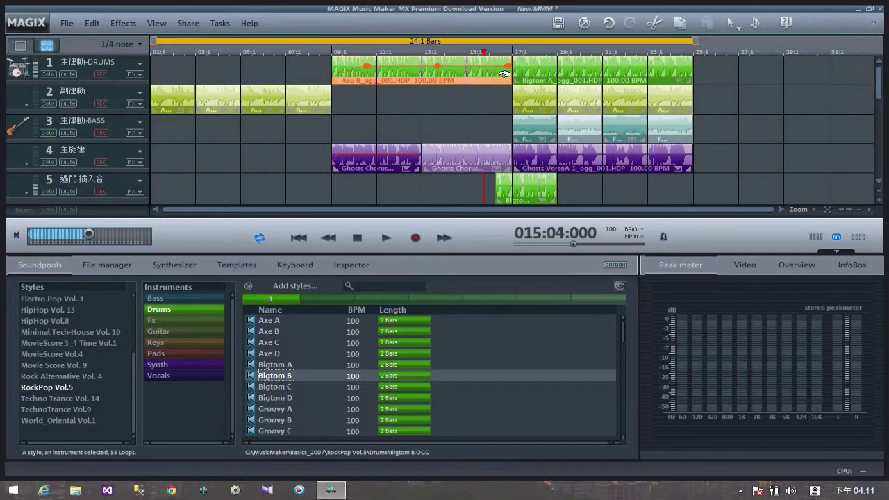
{"action": "left_click", "coordinate": [503, 158]}
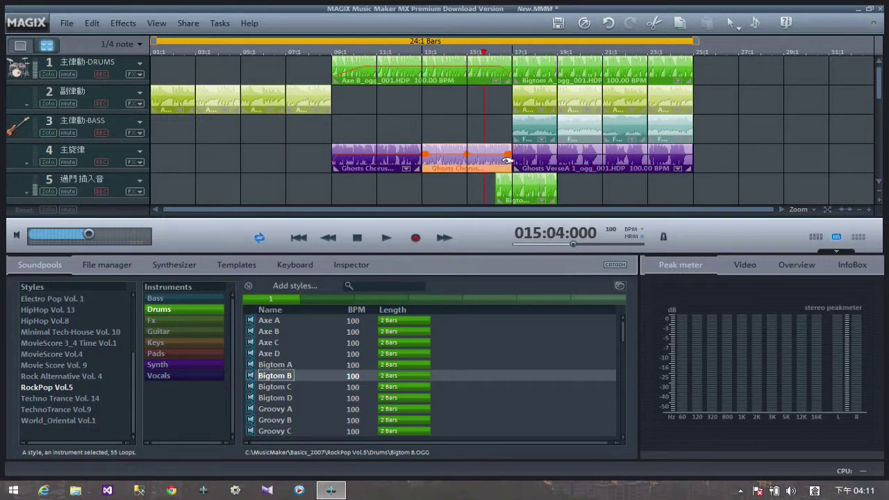
Move the Bigtom A and Bigtom B fills to start at 015:04 and give both a fade-in
{"action": "mouse_move", "coordinate": [544, 194]}
{"action": "left_mouse_down"}
{"action": "mouse_move", "coordinate": [512, 195]}
{"action": "mouse_move", "coordinate": [526, 195]}
{"action": "left_mouse_up"}
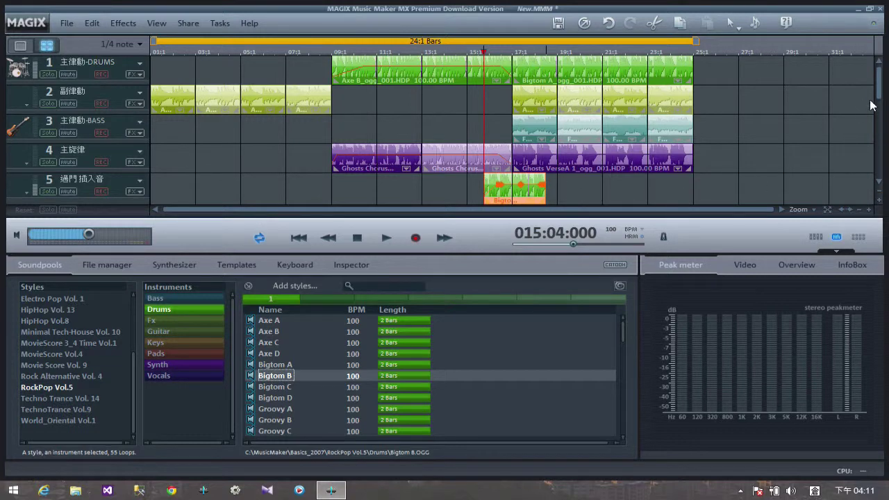
{"action": "left_click_drag", "start_coordinate": [877, 93], "coordinate": [877, 104]}
{"action": "left_click", "coordinate": [539, 191]}
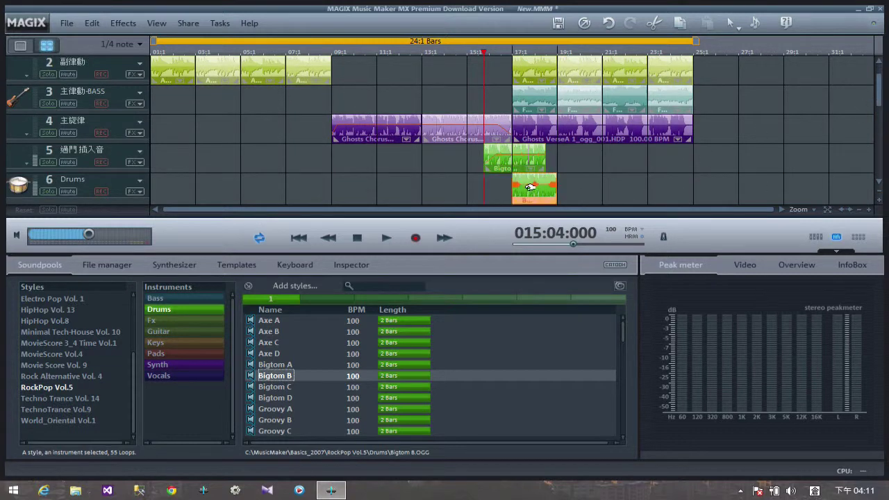
{"action": "left_click_drag", "start_coordinate": [526, 187], "coordinate": [508, 183]}
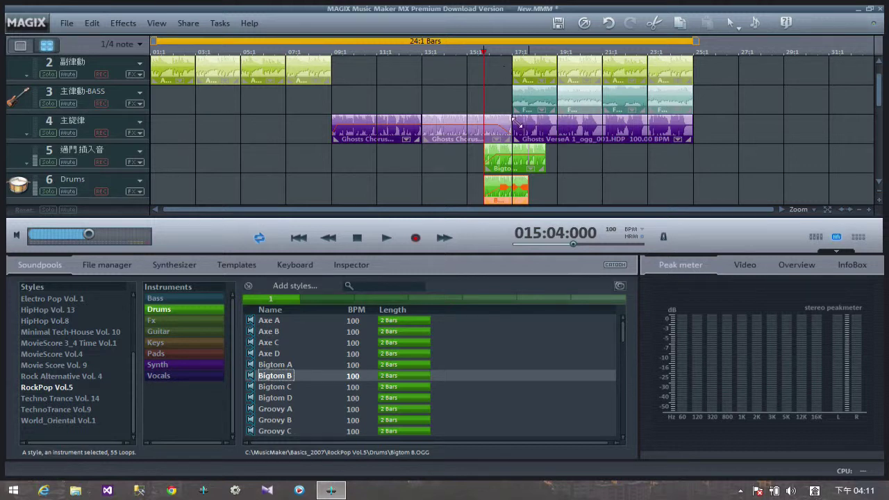
Play the transition from bar 15, adding a fade-out to the Bigtom A fill and trimming it to end with the Bigtom B fill
{"action": "left_click", "coordinate": [466, 49]}
{"action": "key", "text": "space"}
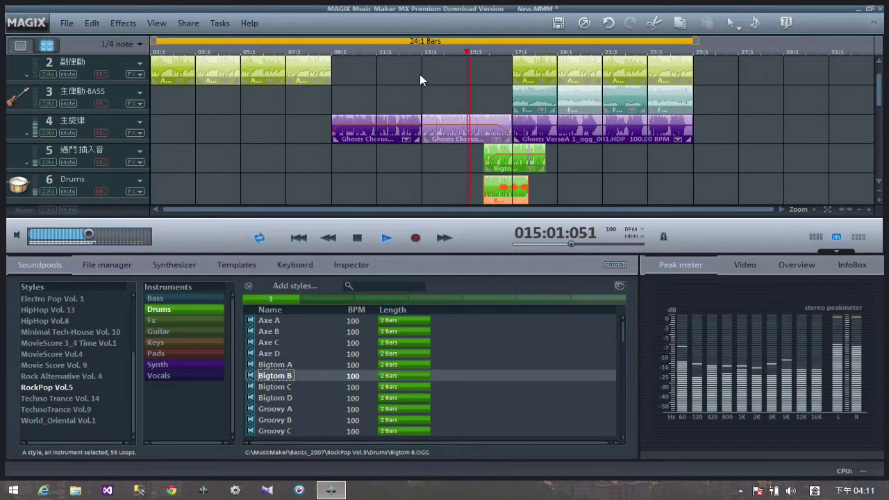
{"action": "left_click", "coordinate": [542, 154]}
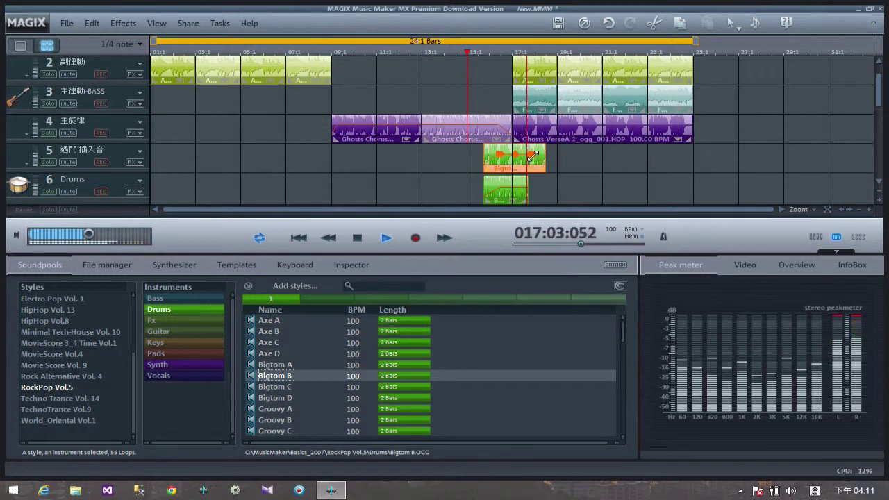
{"action": "left_click_drag", "start_coordinate": [545, 158], "coordinate": [528, 158]}
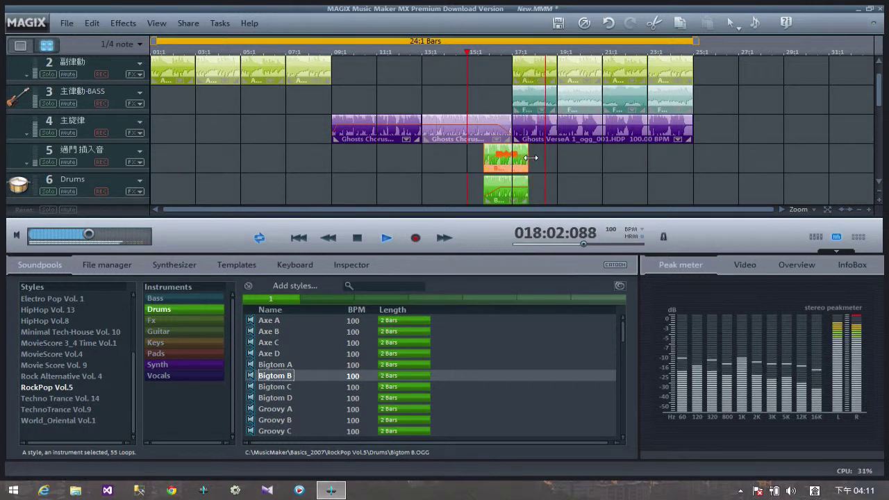
{"action": "key", "text": "space"}
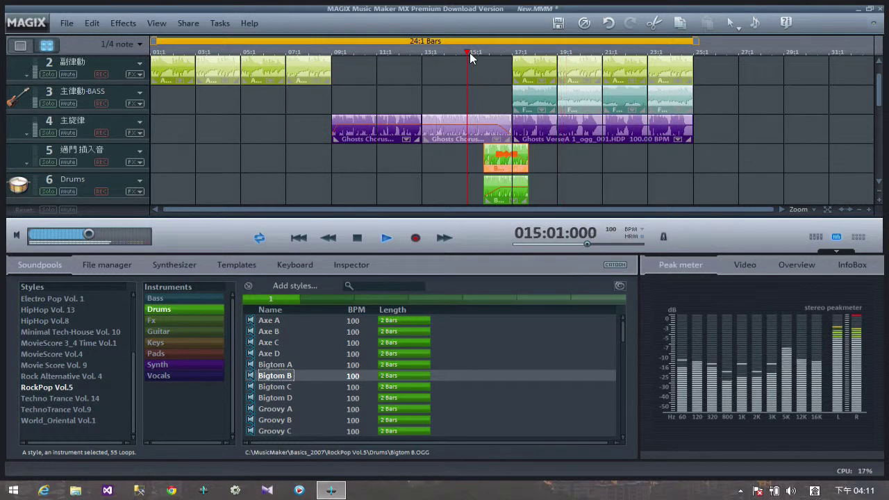
Shorten both Bigtom fills on tracks 5 and 6 to end about halfway through bar 17, and play the transition from bar 15
{"action": "key", "text": "space"}
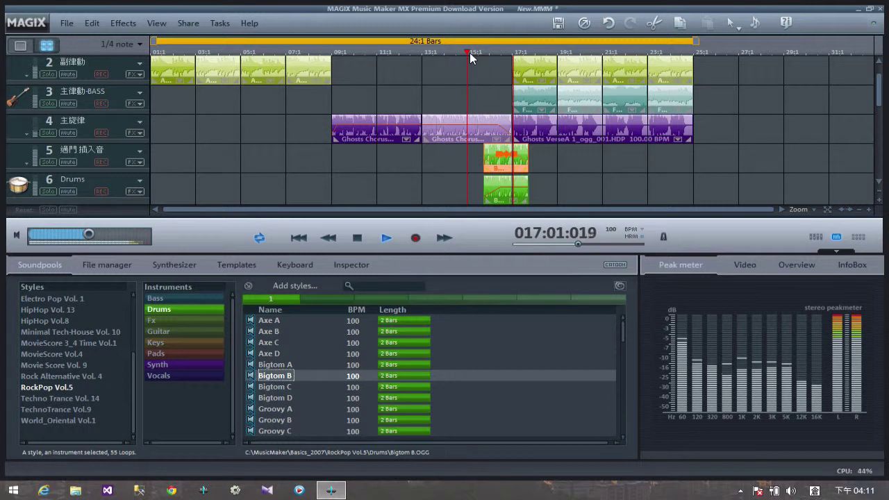
{"action": "key", "text": "space"}
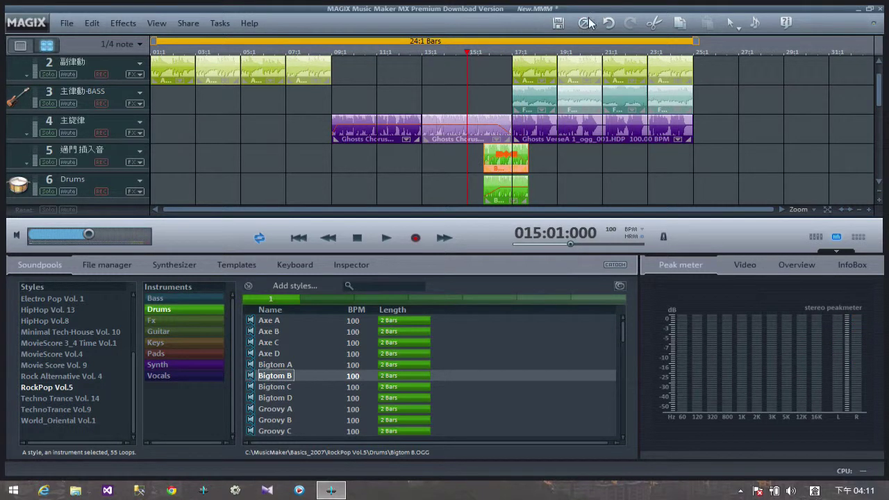
{"action": "left_click_drag", "start_coordinate": [522, 161], "coordinate": [520, 194]}
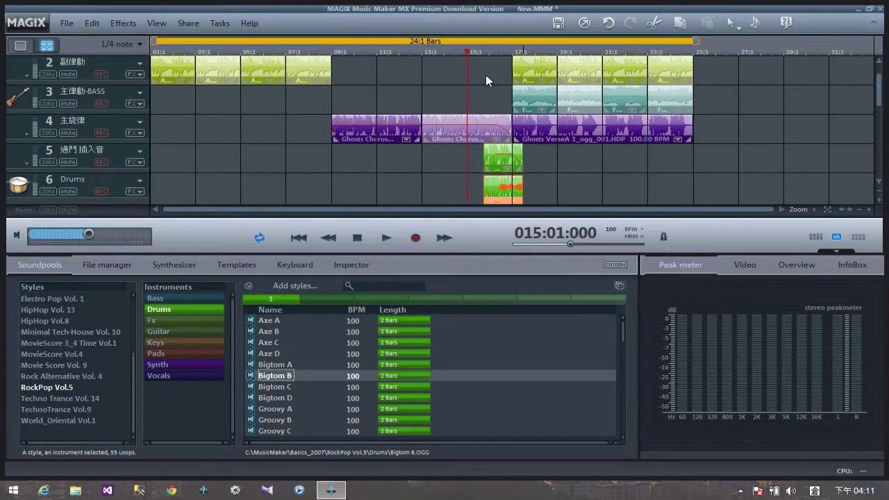
{"action": "key", "text": "space"}
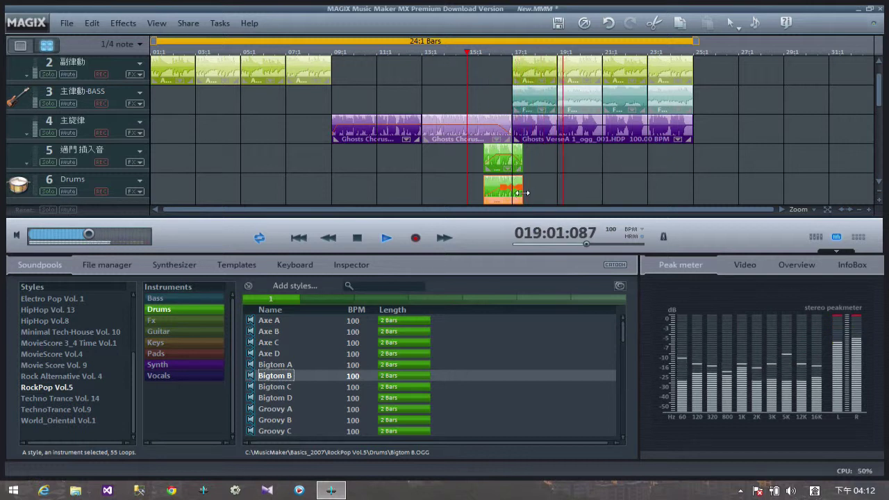
{"action": "left_click", "coordinate": [357, 240]}
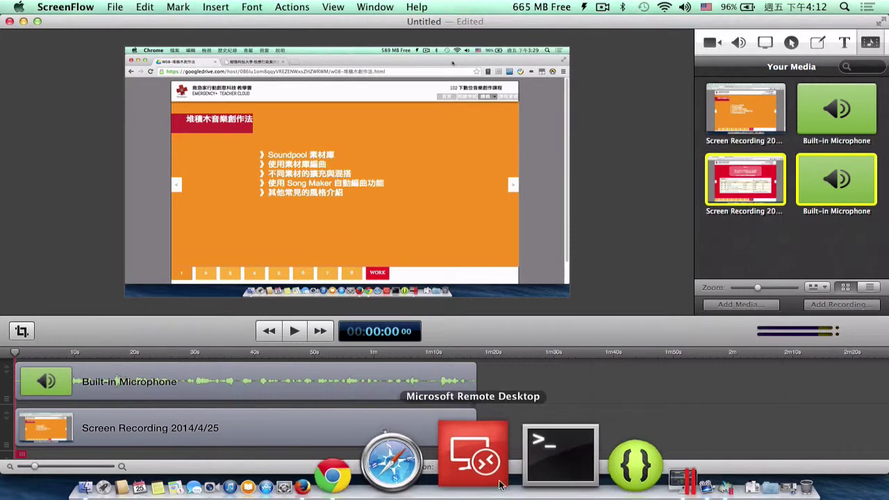
Switch to the lecture slide in Chrome, highlight the instruments and space-effect traits of 襯底長音, and return to Music Maker
{"action": "left_click", "coordinate": [452, 481]}
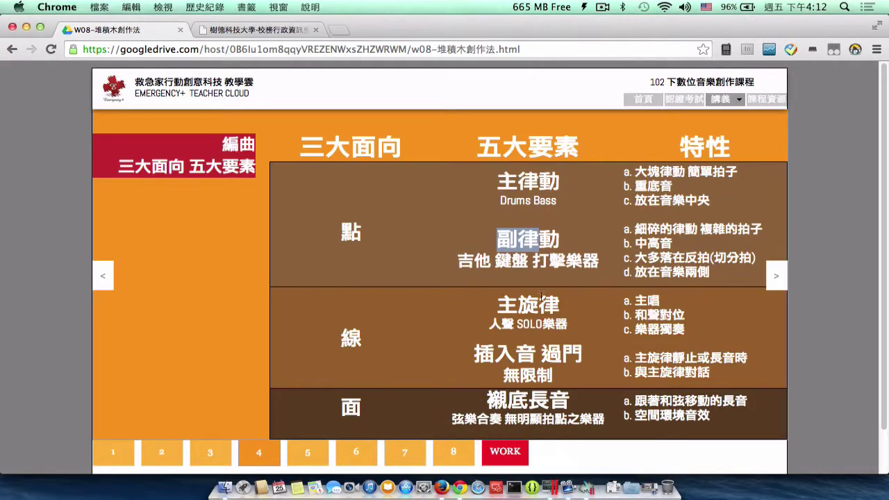
{"action": "scroll", "coordinate": [541, 296], "scroll_direction": "down", "scroll_amount": 2}
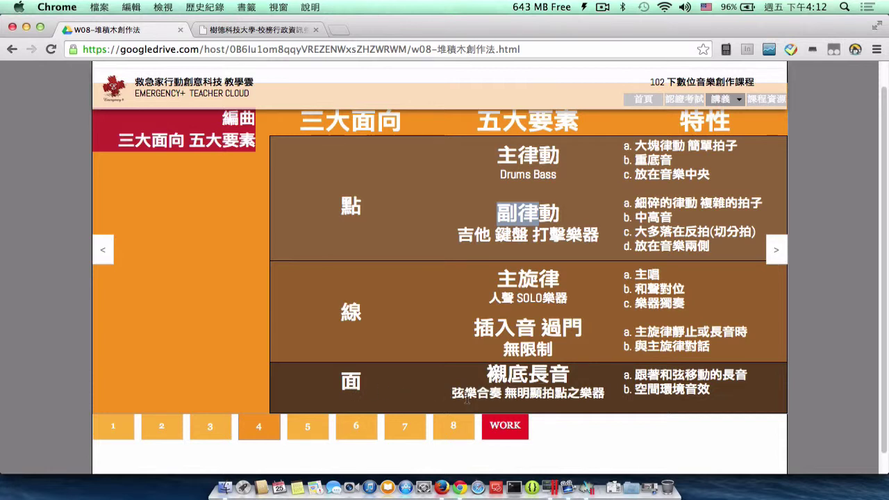
{"action": "left_click_drag", "start_coordinate": [451, 393], "coordinate": [509, 394]}
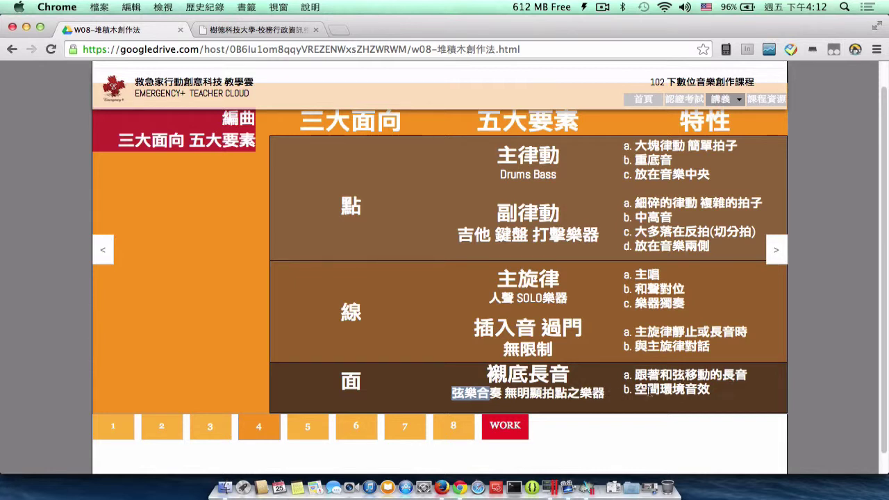
{"action": "left_click_drag", "start_coordinate": [635, 390], "coordinate": [685, 391]}
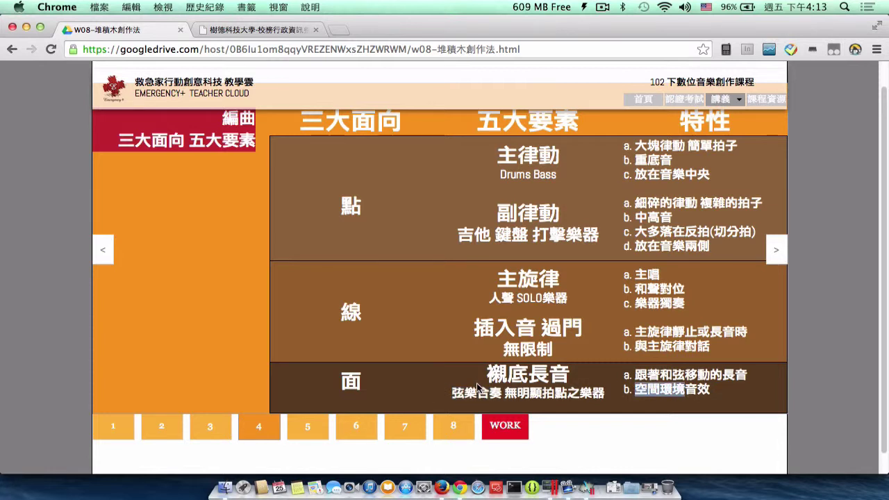
{"action": "left_click_drag", "start_coordinate": [452, 393], "coordinate": [536, 395]}
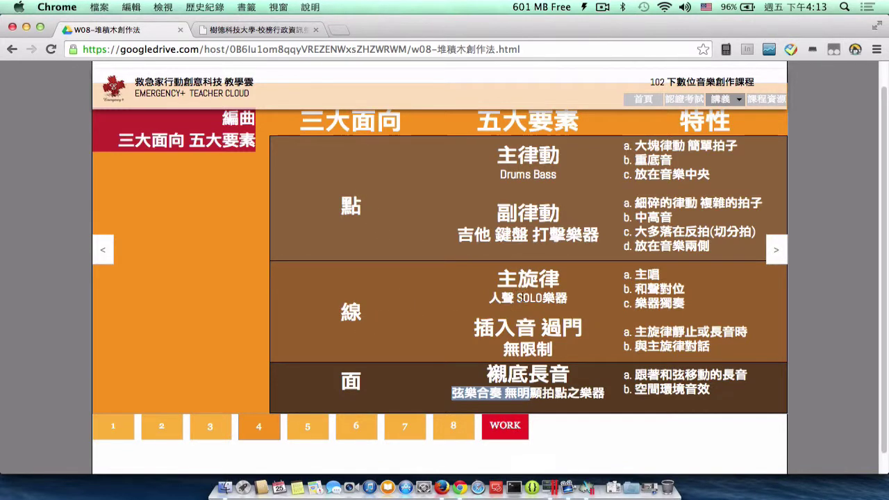
{"action": "key", "text": "ctrl+Right"}
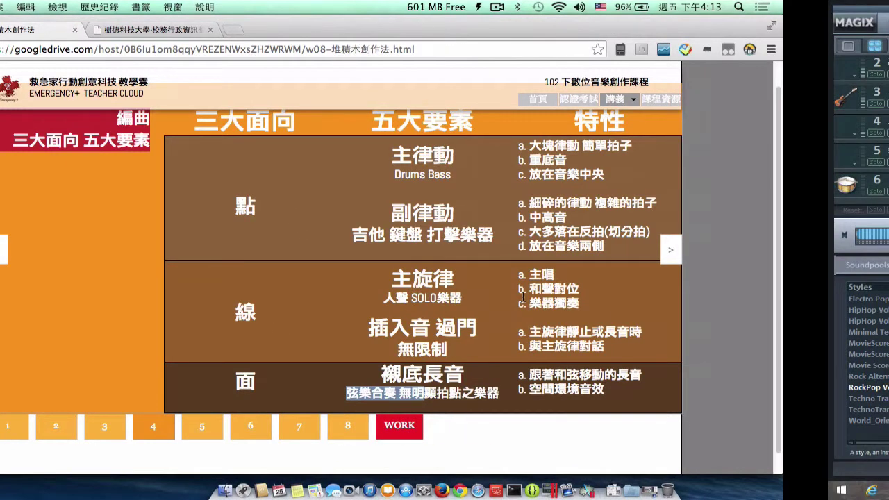
{"action": "key", "text": "ctrl+Left"}
{"action": "key", "text": "ctrl+Right"}
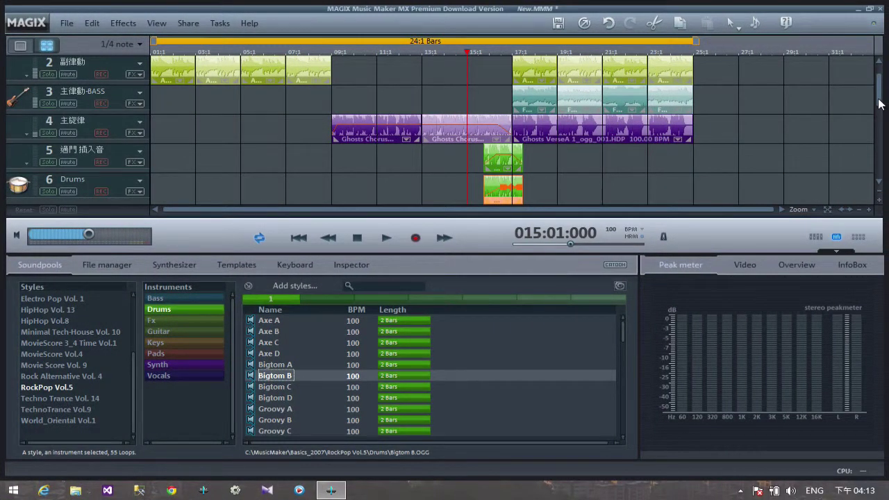
Name track 7 "襯底長音", using the term from the lecture slide in Chrome
{"action": "scroll", "coordinate": [880, 114], "scroll_direction": "down", "scroll_amount": 1}
{"action": "double_click", "coordinate": [114, 180]}
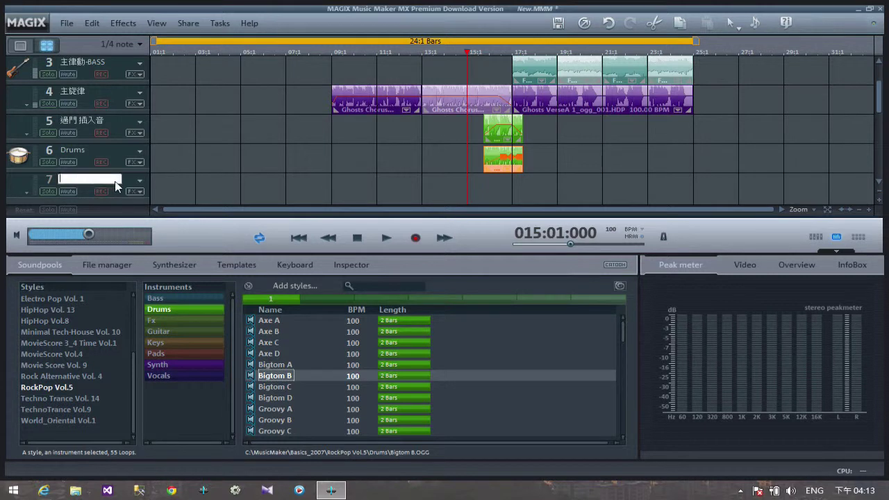
{"action": "key", "text": "super+space"}
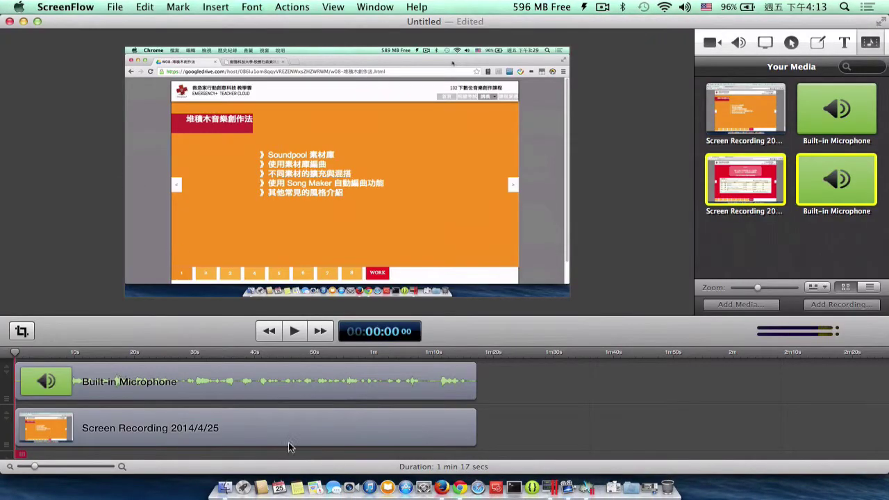
{"action": "left_click", "coordinate": [466, 479]}
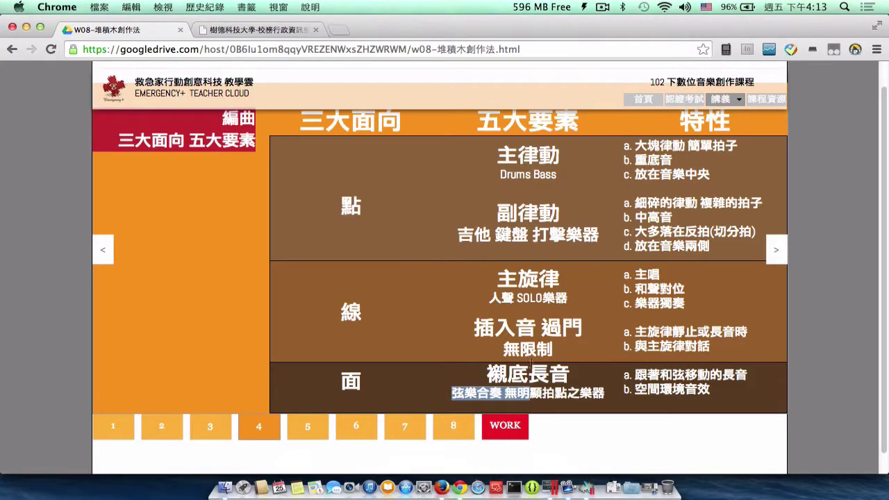
{"action": "left_click", "coordinate": [529, 370]}
{"action": "left_click_drag", "start_coordinate": [486, 375], "coordinate": [561, 374]}
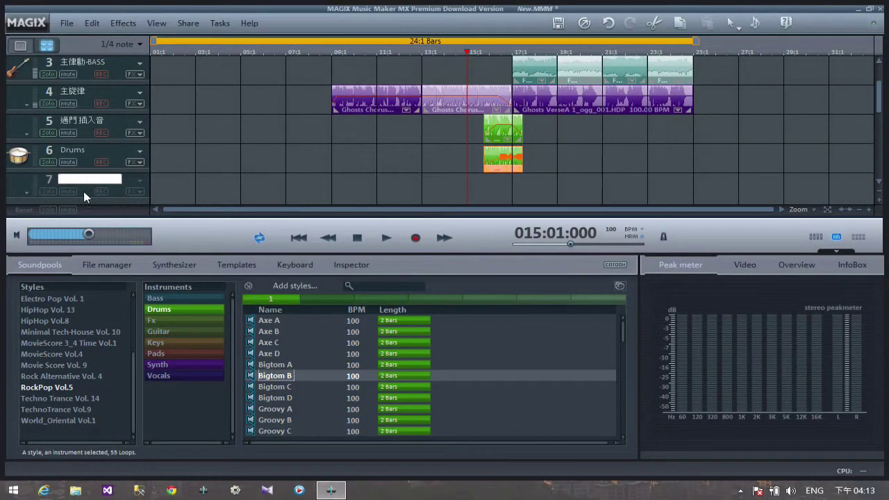
{"action": "type", "text": "襯底長音"}
{"action": "left_click", "coordinate": [200, 184]}
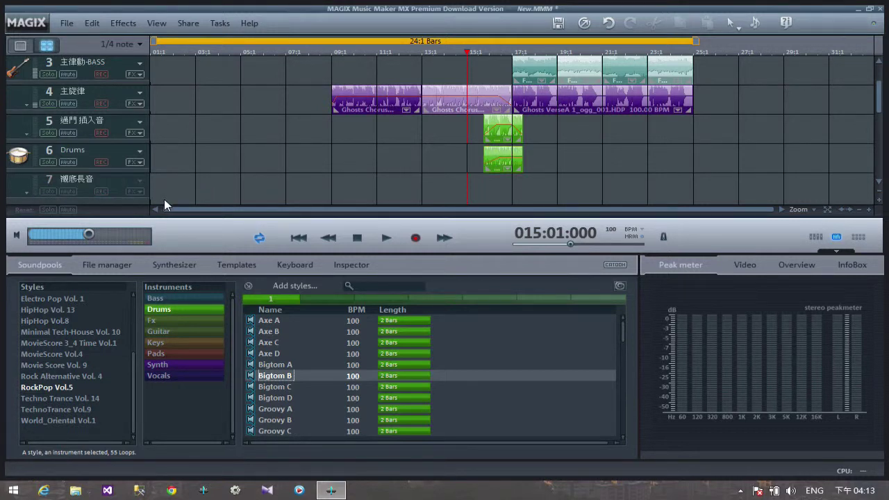
Audition the Idbells loop from the Synth instrument of the RockPop Vol.5 style
{"action": "left_click", "coordinate": [192, 368]}
{"action": "left_click", "coordinate": [278, 321]}
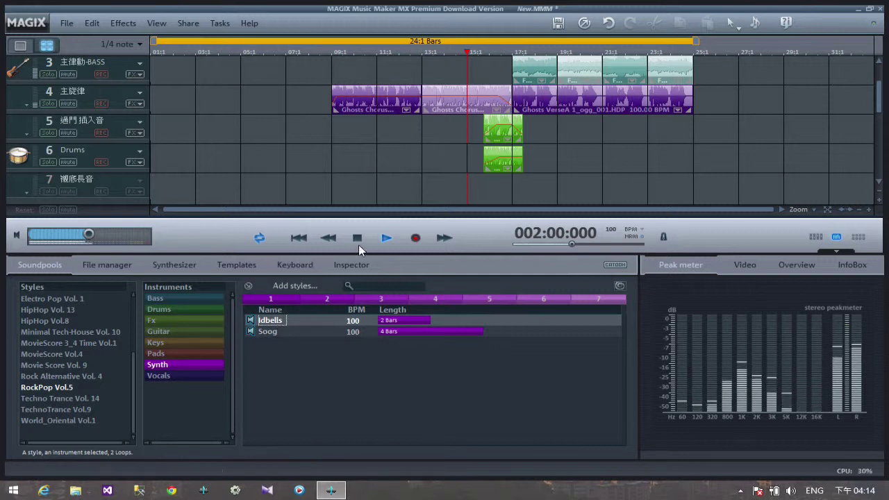
{"action": "left_click", "coordinate": [358, 238]}
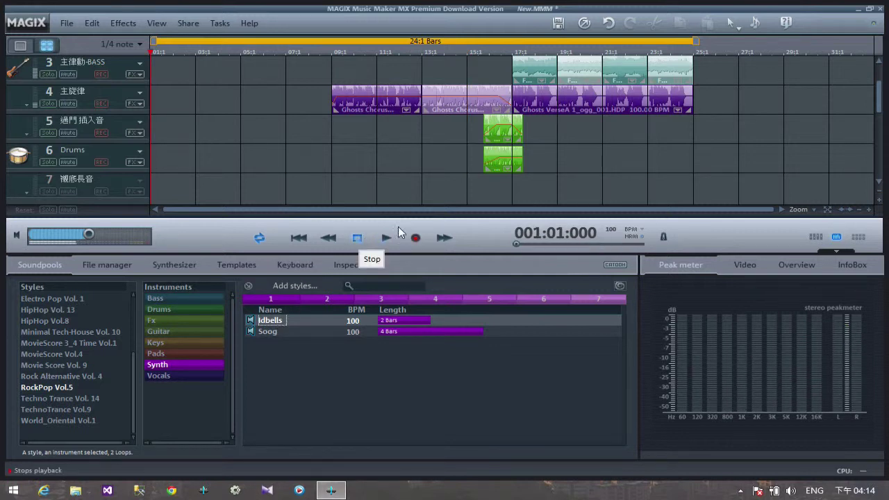
{"action": "left_click_drag", "start_coordinate": [885, 101], "coordinate": [885, 72]}
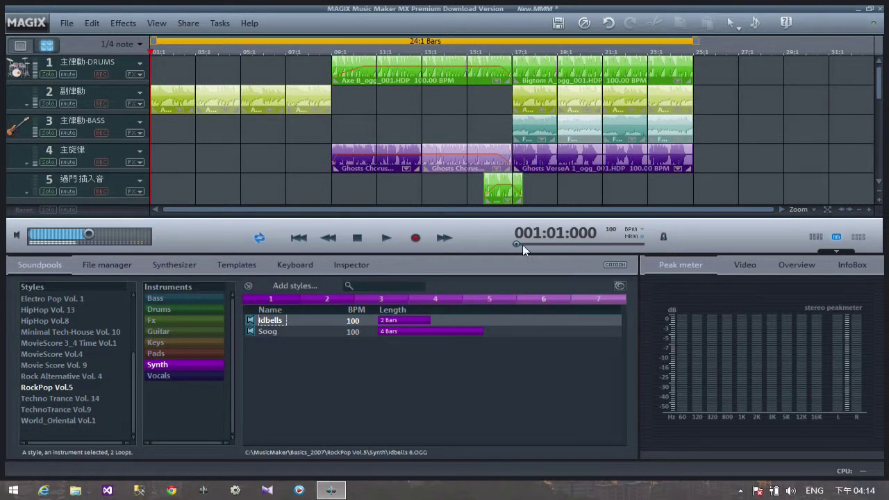
{"action": "left_click_drag", "start_coordinate": [884, 93], "coordinate": [885, 102]}
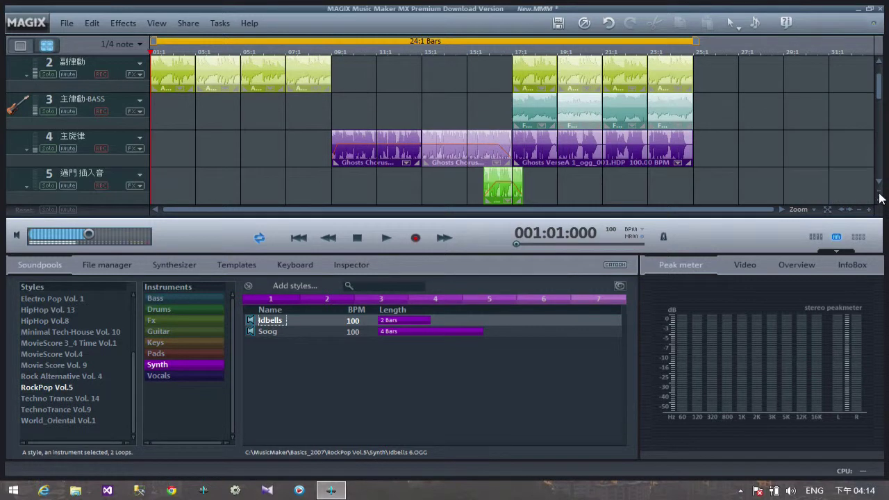
{"action": "left_click", "coordinate": [879, 184]}
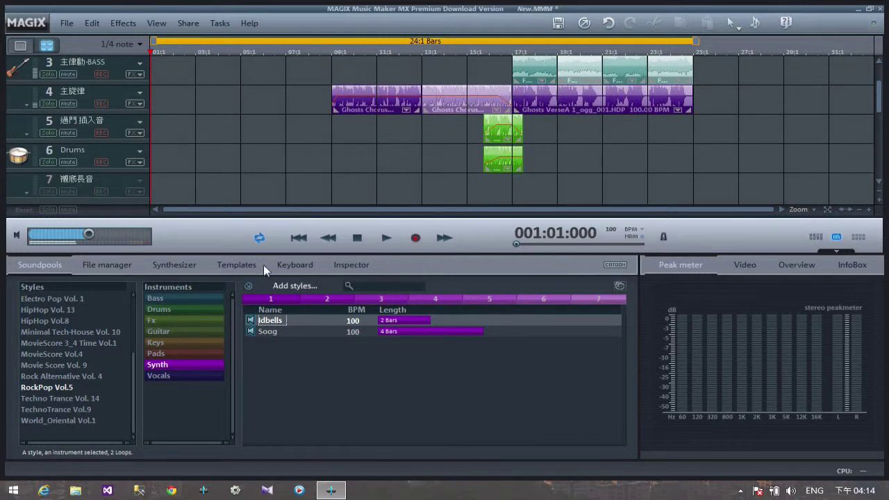
{"action": "left_click", "coordinate": [282, 286]}
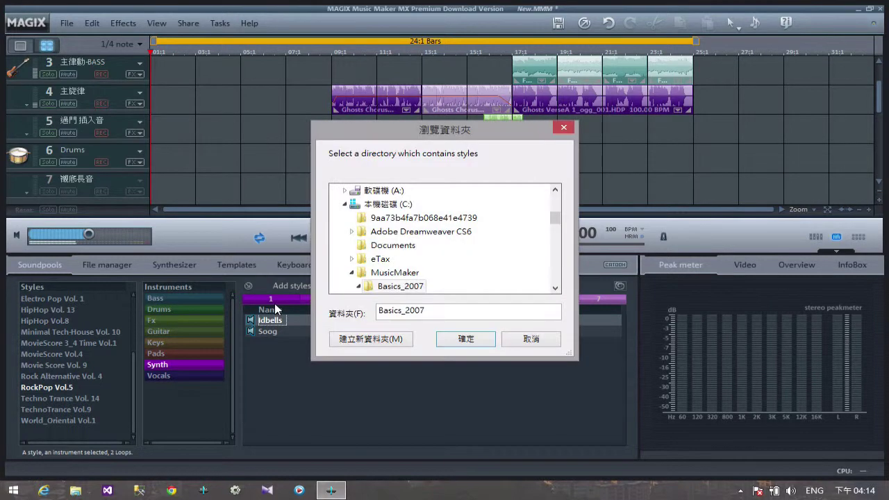
{"action": "left_click", "coordinate": [549, 339]}
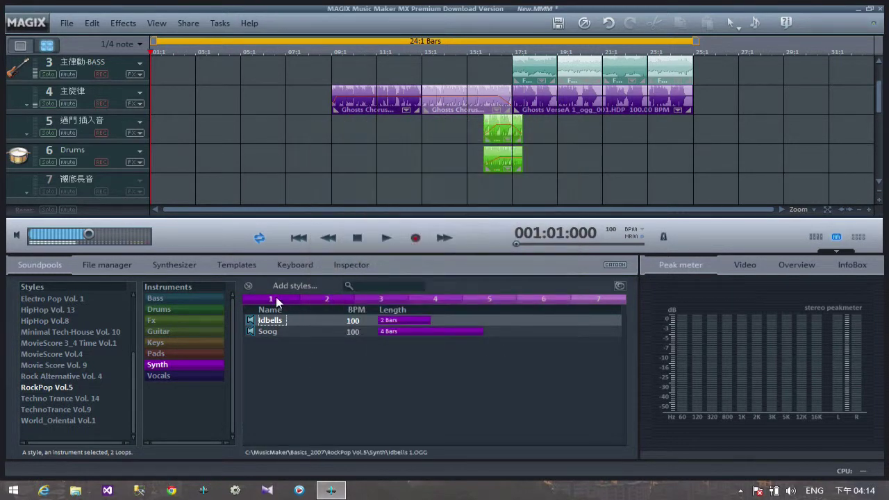
Audition the Soog synth loop and place it at pitch 1 on track 7, starting at bar 3
{"action": "left_click", "coordinate": [270, 332]}
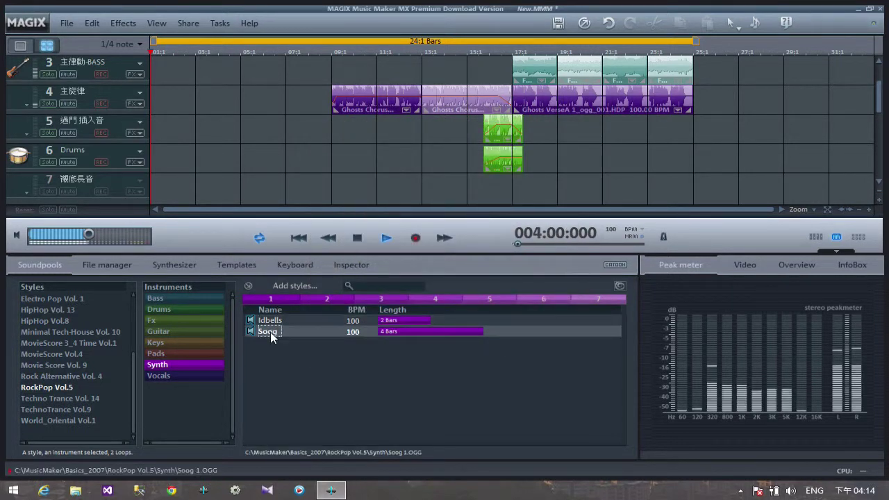
{"action": "left_click", "coordinate": [357, 239]}
{"action": "left_click_drag", "start_coordinate": [273, 297], "coordinate": [228, 201]}
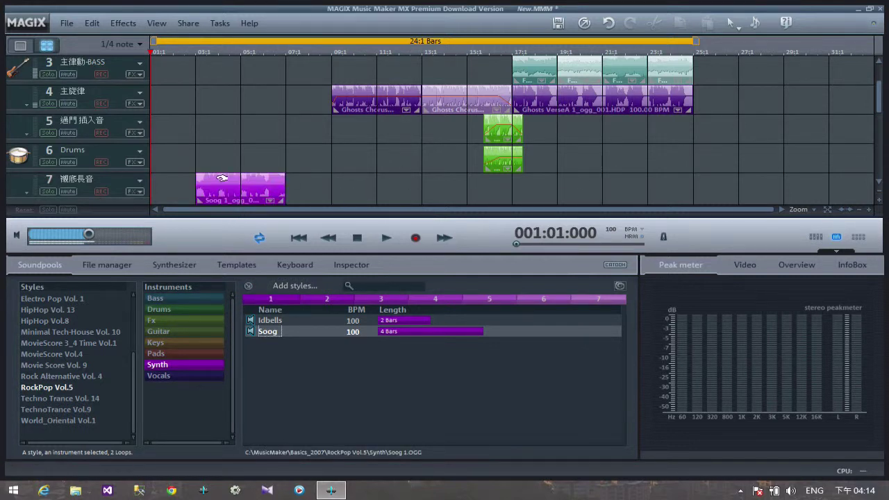
Move the Soog clip on track 7 to start at bar 5 and add a second pitch 1 Soog clip at bar 13
{"action": "scroll", "coordinate": [879, 105], "scroll_direction": "up", "scroll_amount": 1}
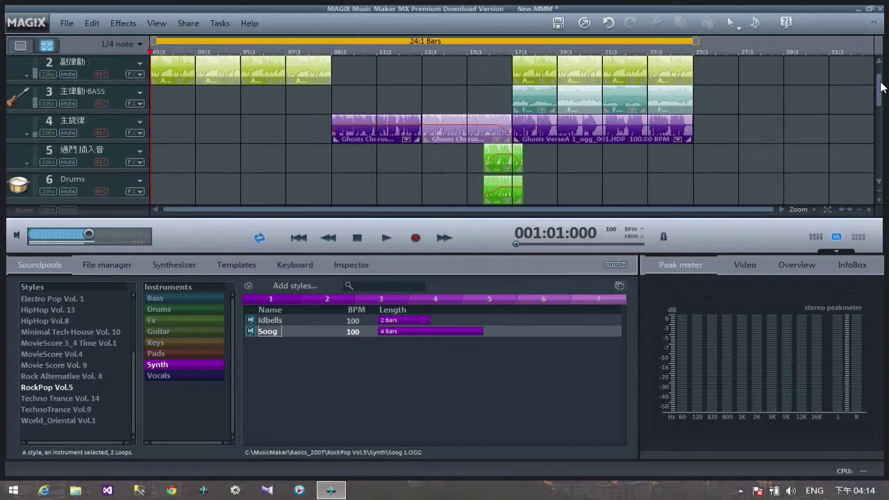
{"action": "scroll", "coordinate": [878, 104], "scroll_direction": "down", "scroll_amount": 1}
{"action": "left_click", "coordinate": [268, 186]}
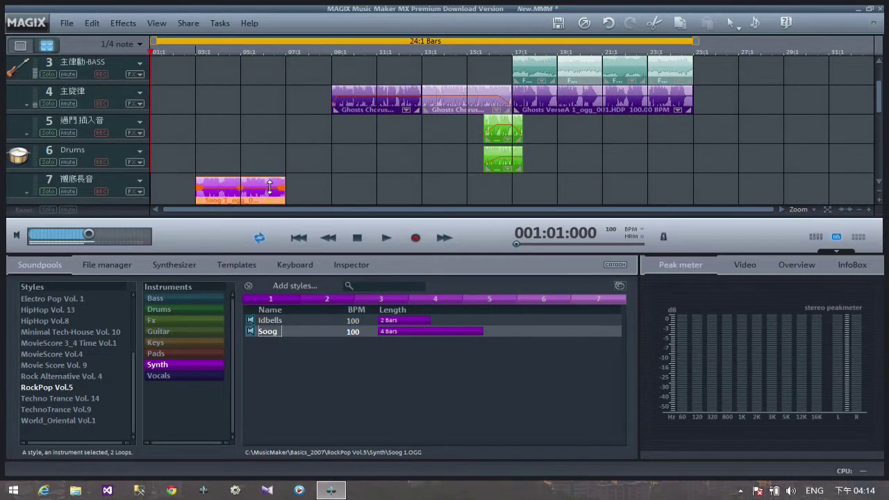
{"action": "key", "text": "ctrl+z"}
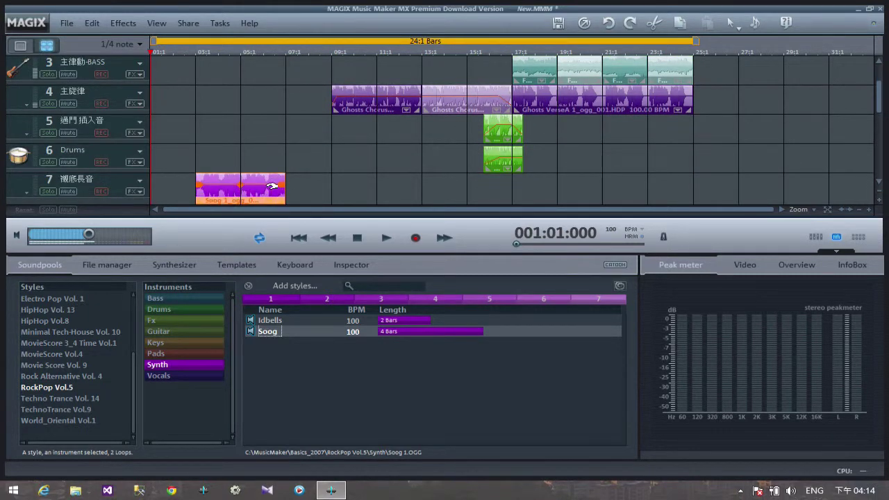
{"action": "left_click_drag", "start_coordinate": [268, 186], "coordinate": [313, 186]}
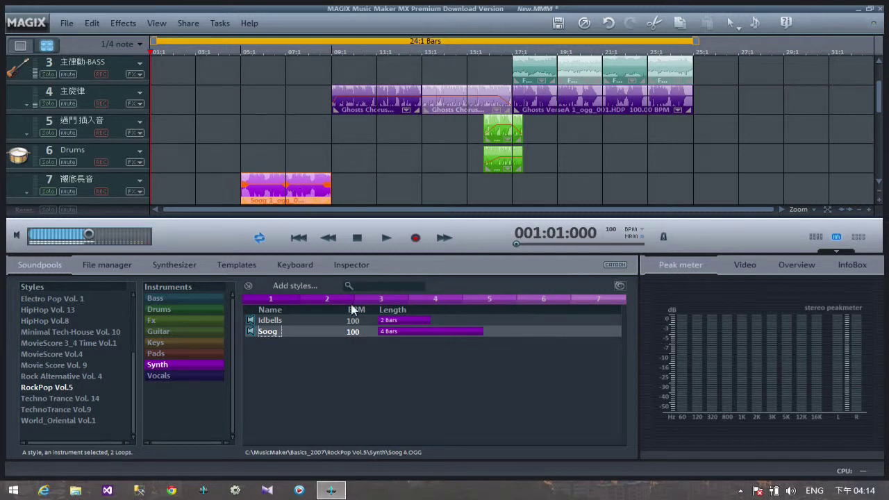
{"action": "left_click_drag", "start_coordinate": [267, 332], "coordinate": [458, 194]}
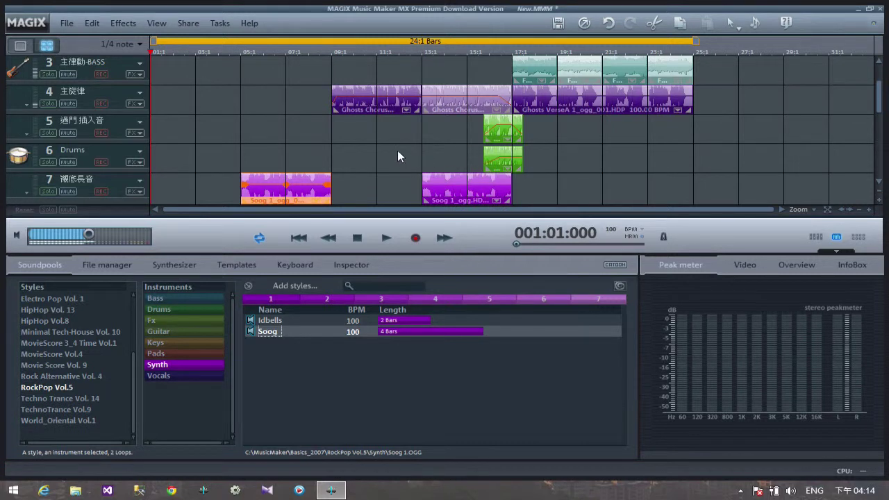
Play the arrangement from the start, extending the first Soog clip slightly past bar 9 and trimming it back to bar 9
{"action": "key", "text": "space"}
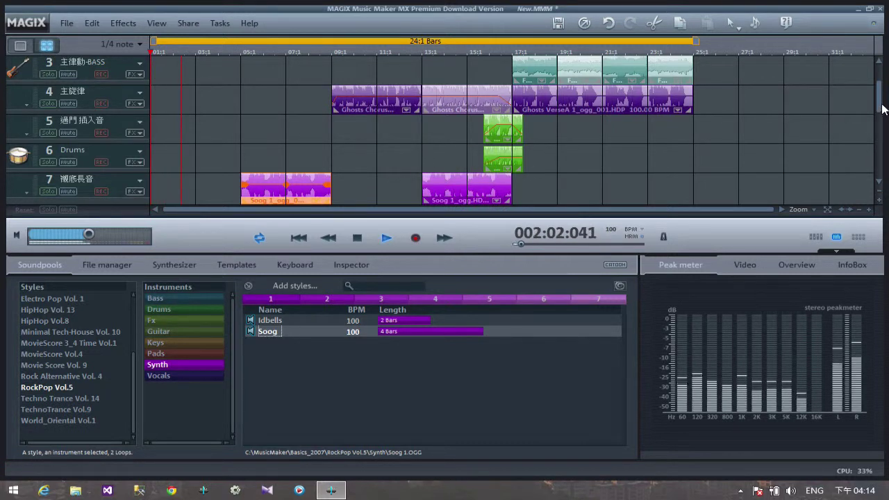
{"action": "mouse_move", "coordinate": [879, 108]}
{"action": "left_mouse_down"}
{"action": "mouse_move", "coordinate": [882, 101]}
{"action": "mouse_move", "coordinate": [881, 111]}
{"action": "left_mouse_up"}
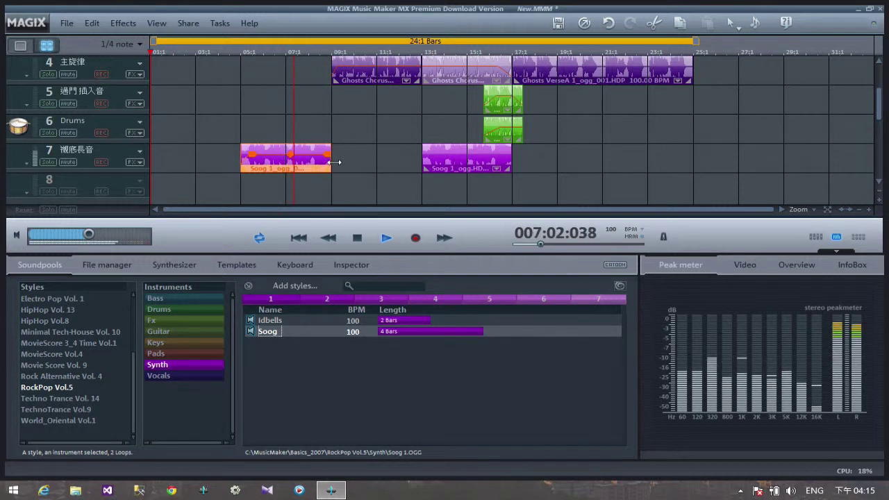
{"action": "left_click_drag", "start_coordinate": [341, 162], "coordinate": [342, 154]}
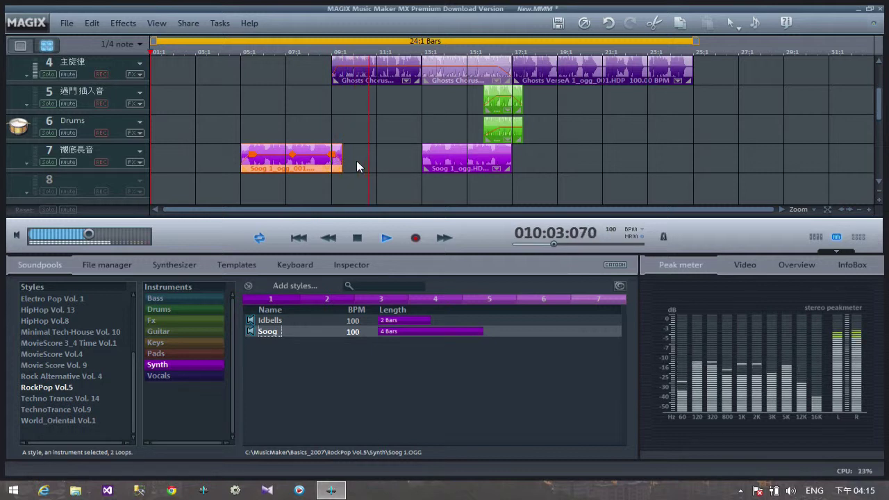
{"action": "left_click_drag", "start_coordinate": [341, 161], "coordinate": [333, 164]}
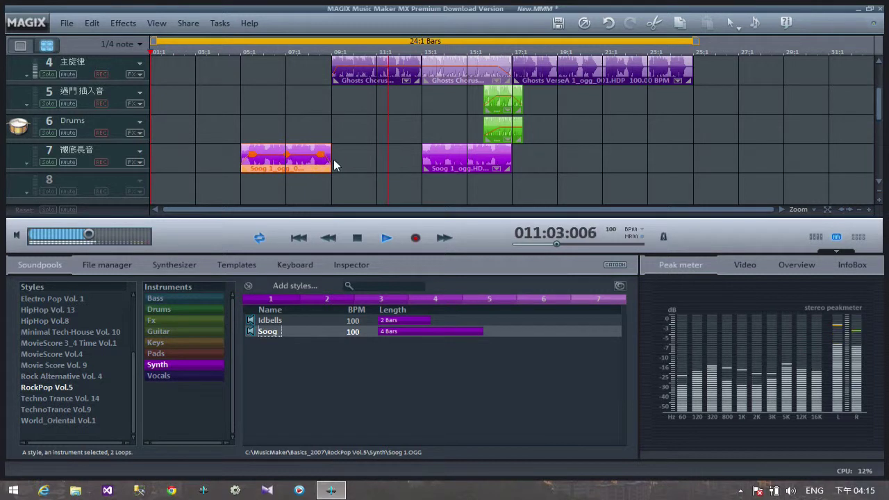
Add a pitch 6 Soog clip on track 7 at bar 9 and play the arrangement from bar 5
{"action": "left_click", "coordinate": [536, 299]}
{"action": "left_click_drag", "start_coordinate": [391, 216], "coordinate": [368, 161]}
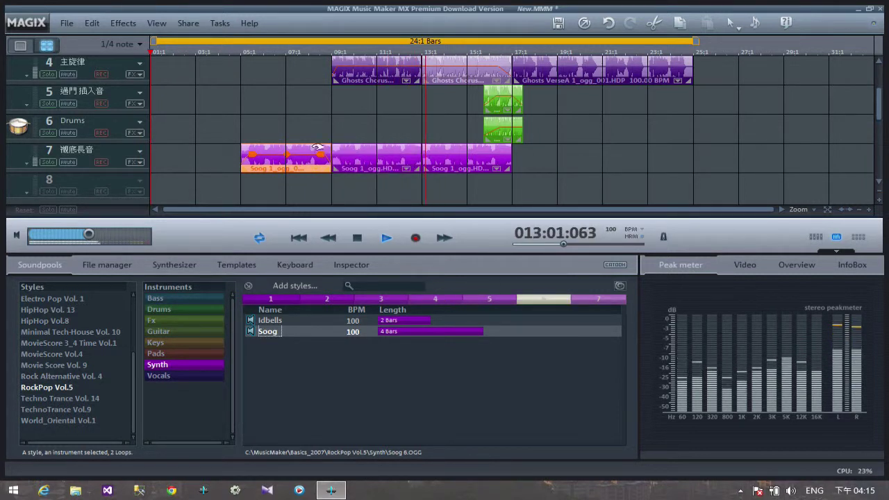
{"action": "left_click", "coordinate": [239, 44]}
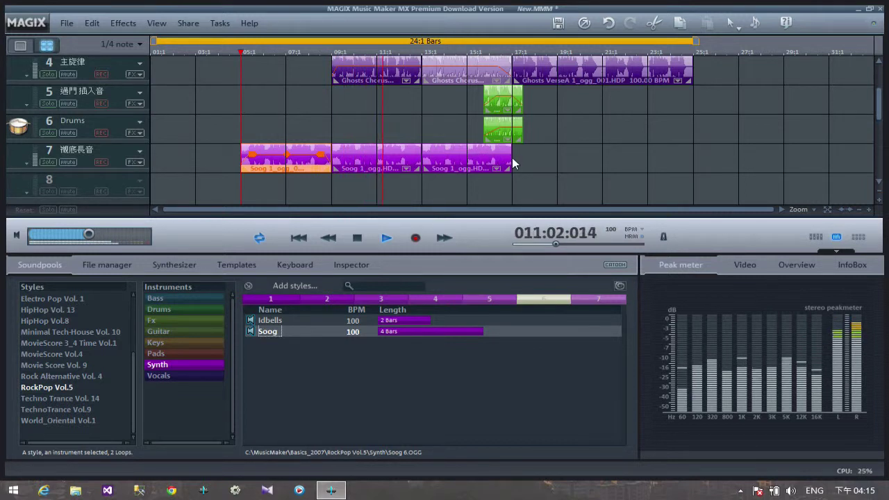
{"action": "key", "text": "XF86AudioRaiseVolume"}
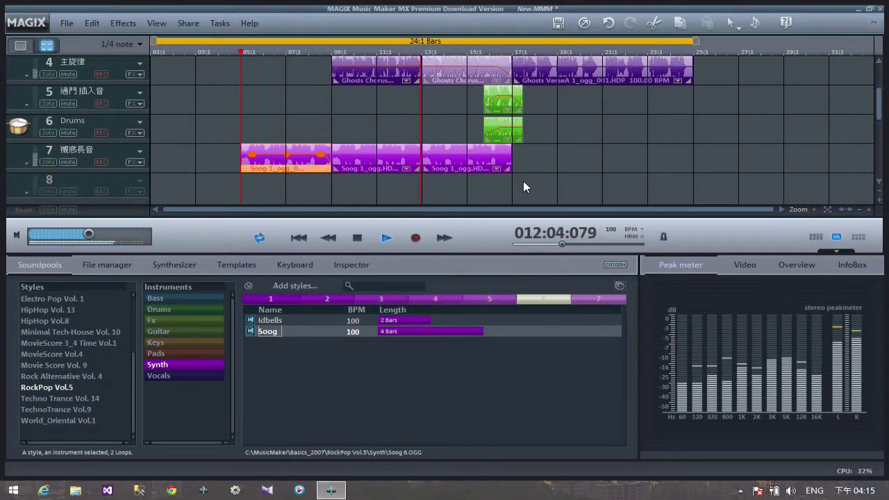
{"action": "left_click", "coordinate": [357, 239]}
Delete the Soog clips at bars 13 and 9 on track 7
{"action": "left_click", "coordinate": [406, 162]}
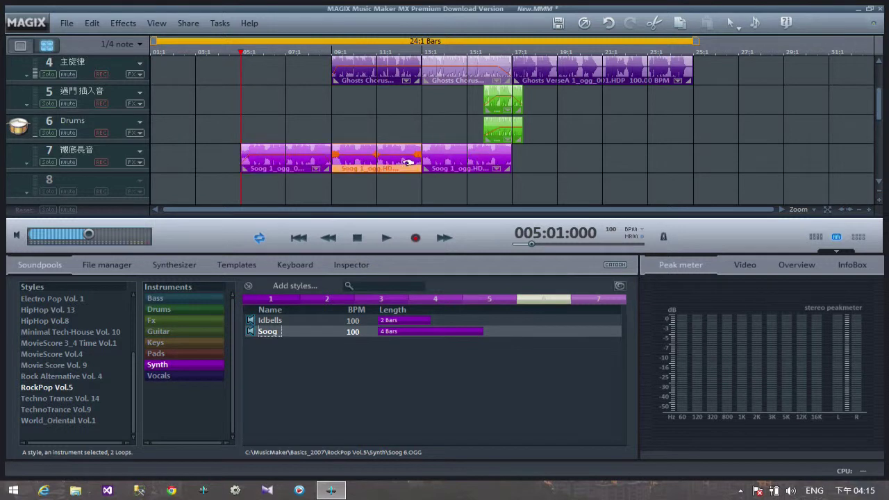
{"action": "left_click", "coordinate": [482, 166]}
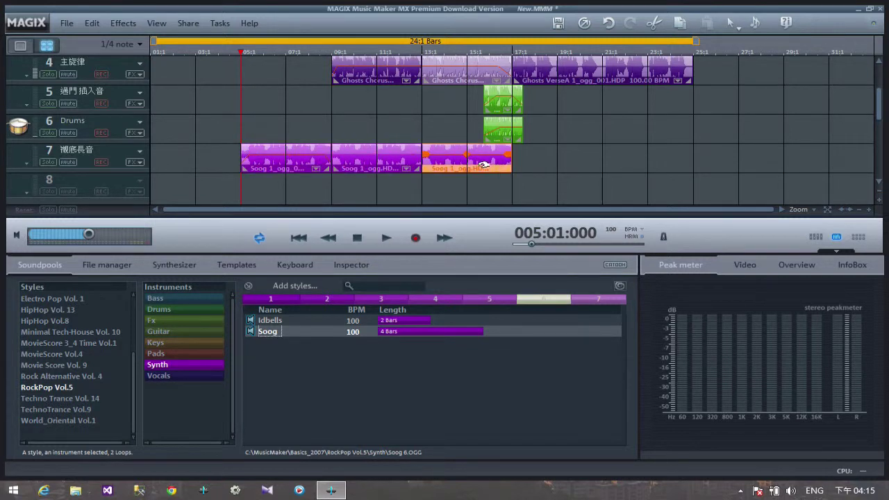
{"action": "key", "text": "Delete"}
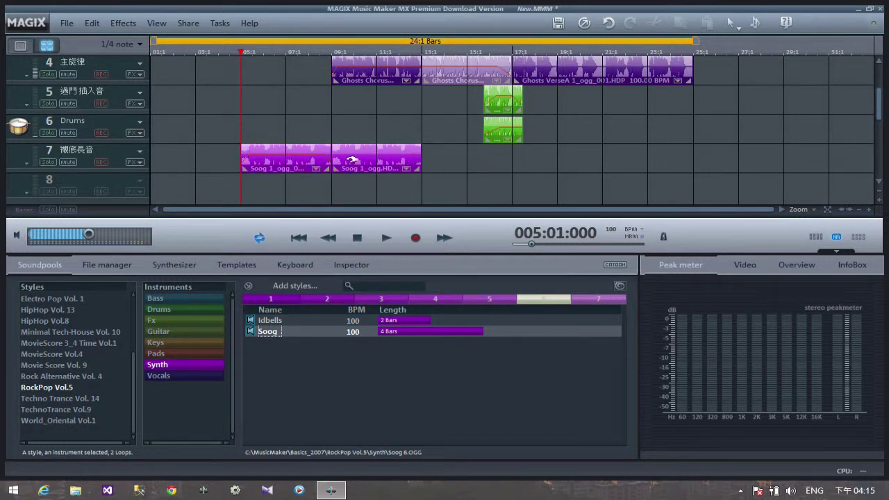
{"action": "left_click", "coordinate": [325, 160]}
{"action": "left_click", "coordinate": [384, 164]}
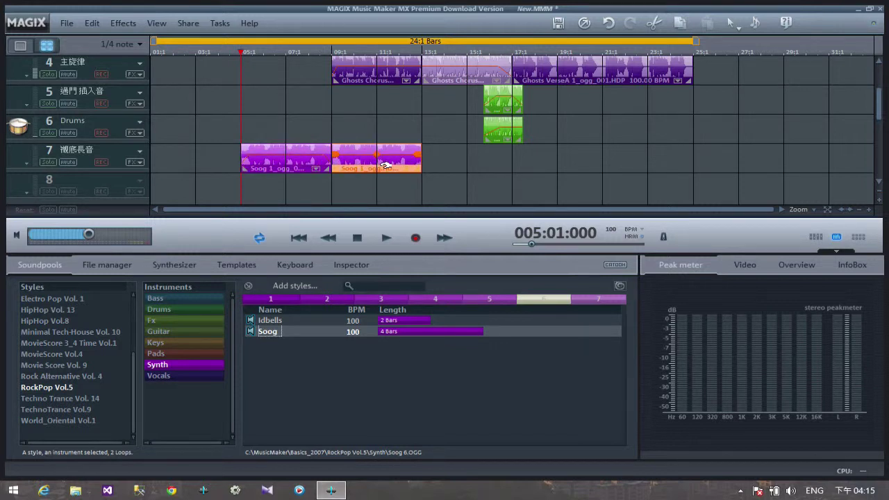
{"action": "key", "text": "Delete"}
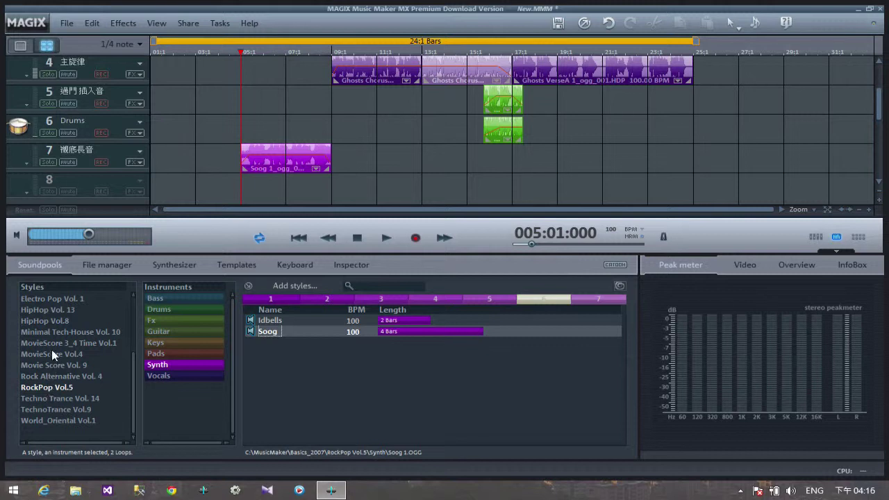
Audition the Celloline, Cellosolo and Dramatic loops from the Strings instrument of the Rock Alternative Vol. 4 style
{"action": "left_click", "coordinate": [68, 375]}
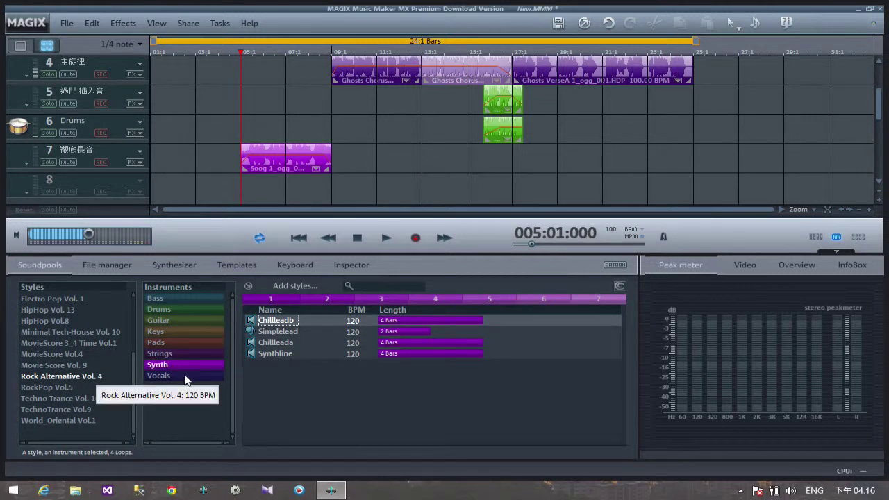
{"action": "left_click", "coordinate": [171, 353]}
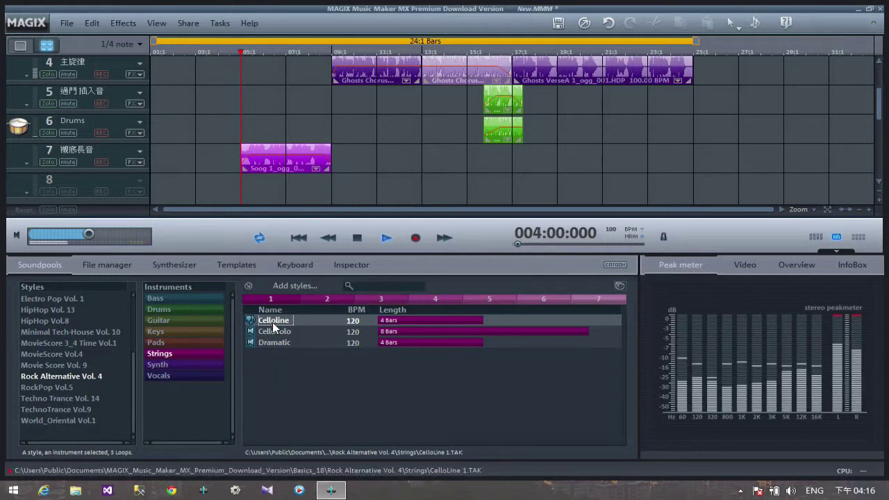
{"action": "left_click", "coordinate": [294, 333]}
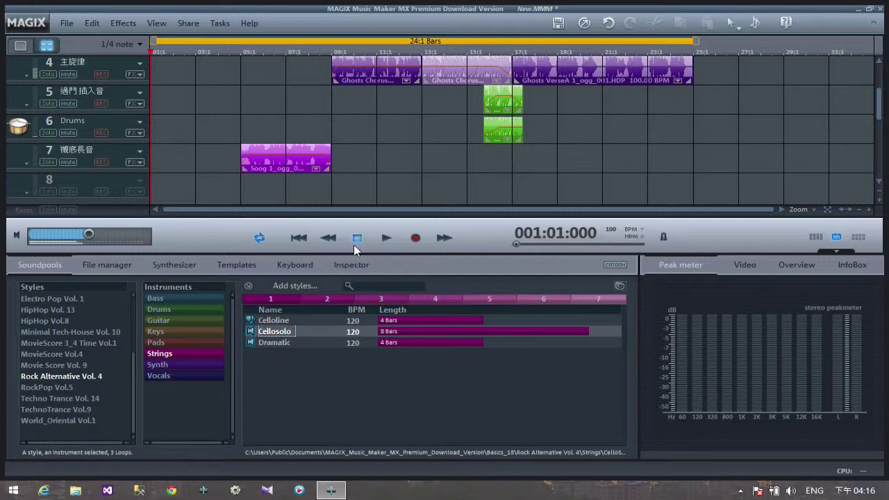
{"action": "left_click", "coordinate": [281, 342]}
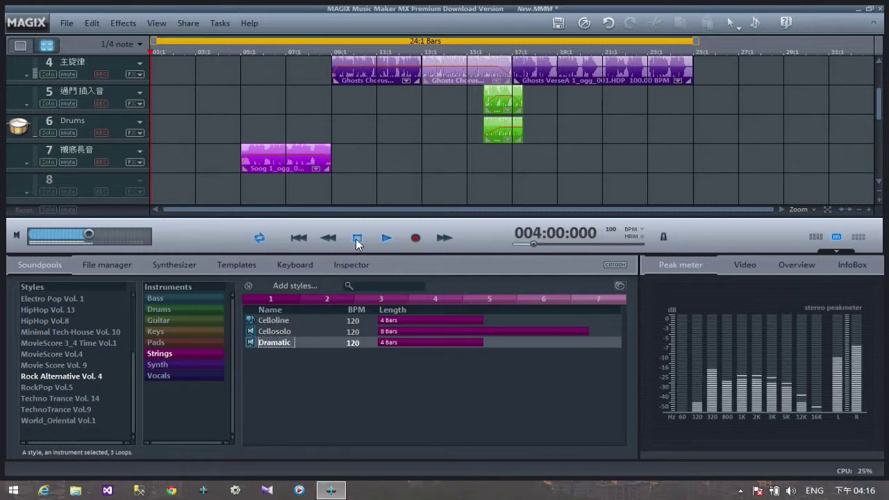
{"action": "left_click", "coordinate": [358, 238]}
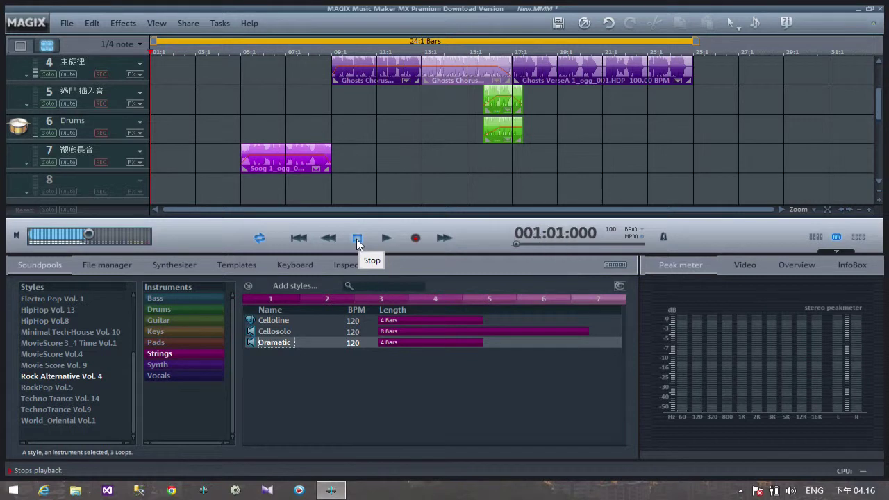
{"action": "left_click", "coordinate": [274, 320]}
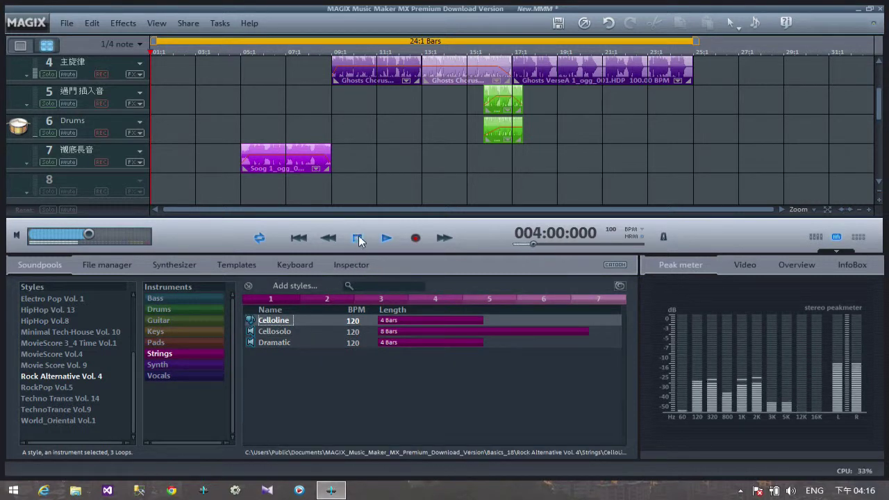
{"action": "left_click", "coordinate": [357, 239]}
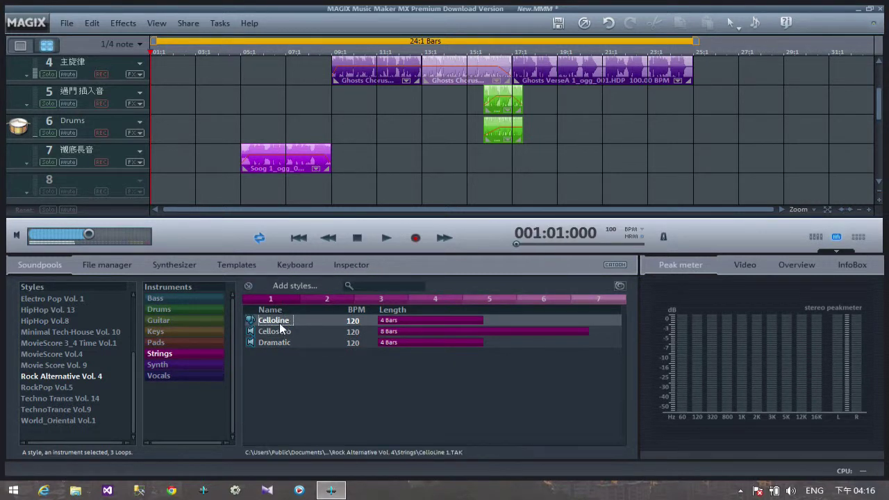
Place the Celloline strings loop on track 8 at pitch 1 from bar 9 and at pitch 2 from bar 13
{"action": "left_click_drag", "start_coordinate": [274, 320], "coordinate": [367, 191]}
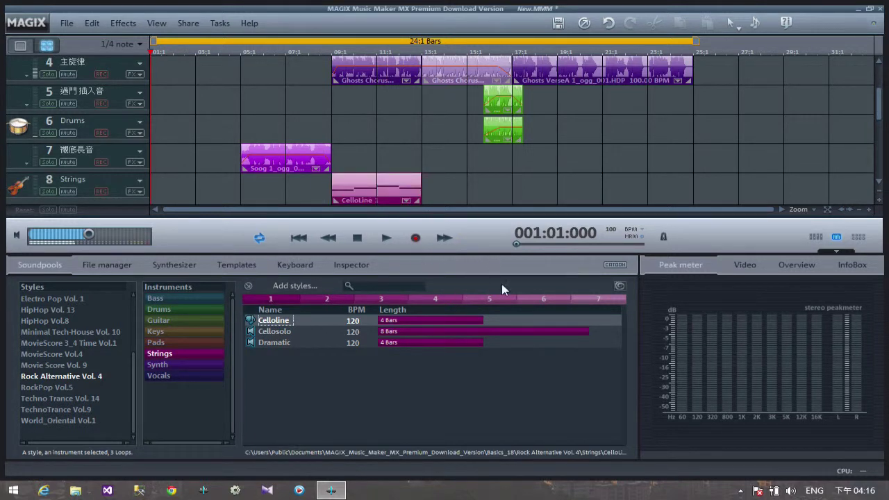
{"action": "mouse_move", "coordinate": [542, 300]}
{"action": "left_mouse_down"}
{"action": "mouse_move", "coordinate": [455, 194]}
{"action": "mouse_move", "coordinate": [538, 300]}
{"action": "left_mouse_up"}
{"action": "left_click_drag", "start_coordinate": [334, 300], "coordinate": [454, 200]}
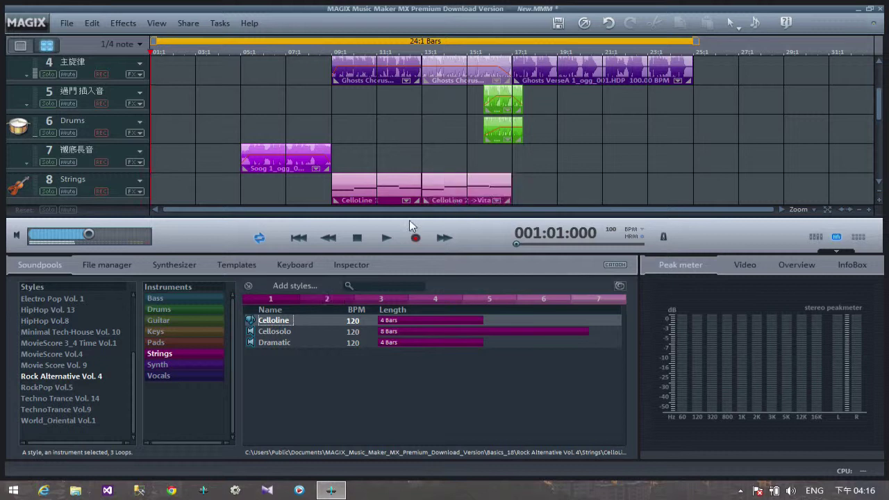
Play the arrangement from the start and add the 8-bar Cellosolo loop at pitch 1 on track 8 from bar 17
{"action": "left_click", "coordinate": [386, 239]}
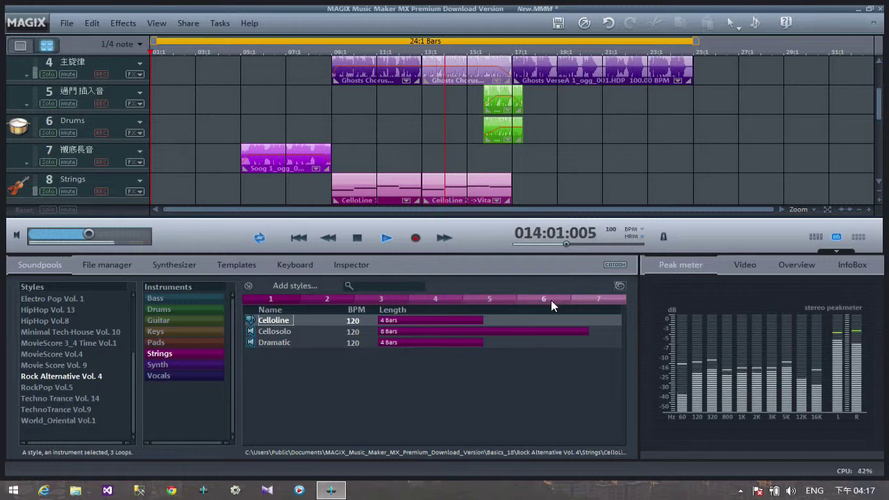
{"action": "left_click", "coordinate": [281, 331]}
{"action": "left_click_drag", "start_coordinate": [541, 234], "coordinate": [545, 198]}
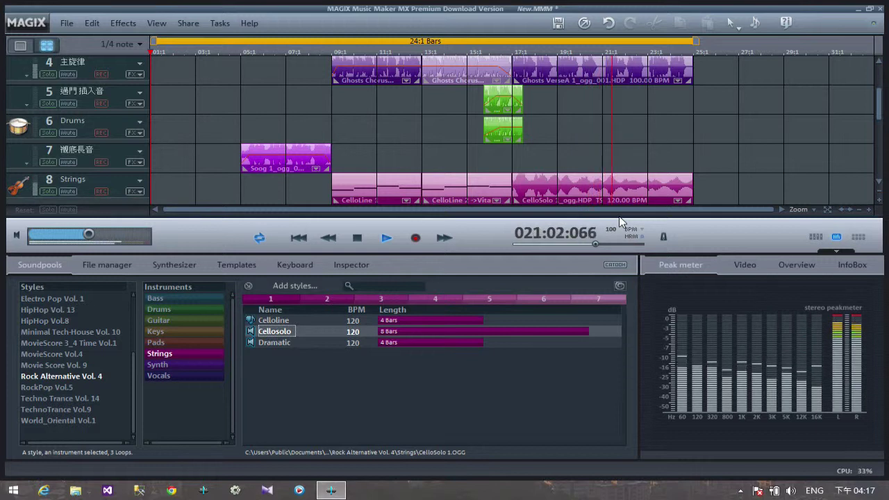
{"action": "left_click", "coordinate": [358, 239]}
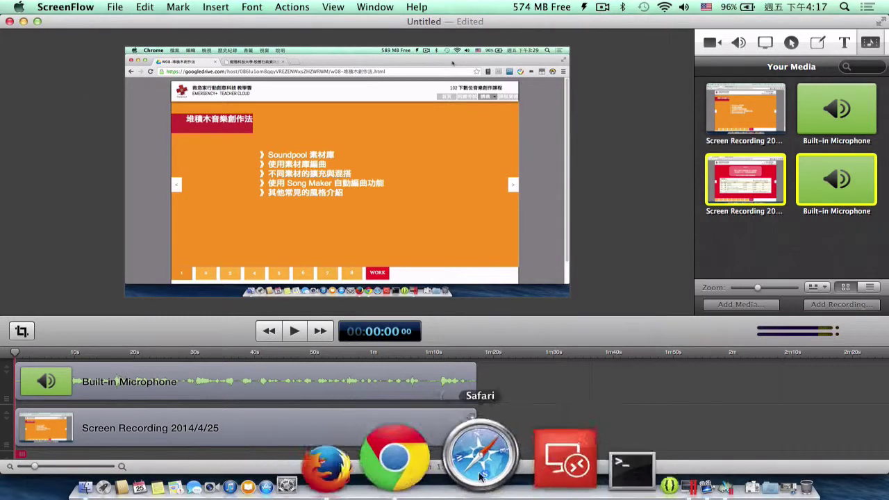
Switch to the lecture slides in Chrome, highlight 主律動, 副律動, 主旋律 and 插入音 過門 in turn, and open slide 5
{"action": "left_click", "coordinate": [458, 487]}
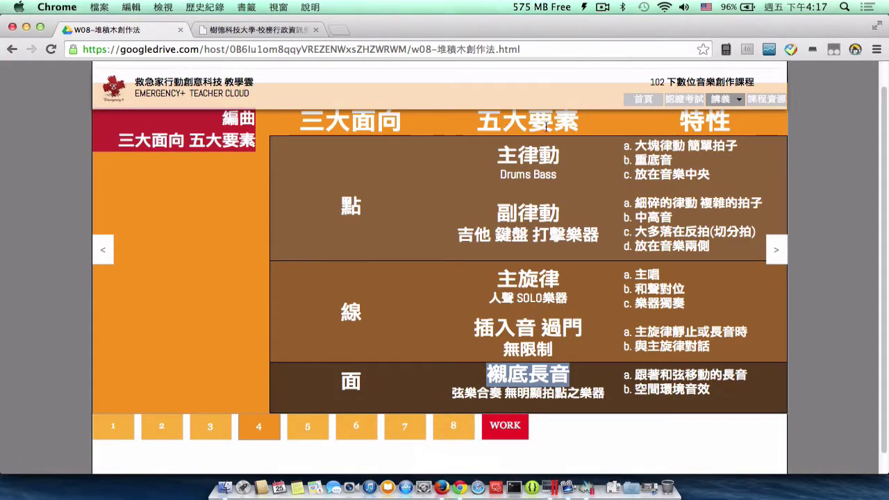
{"action": "left_click_drag", "start_coordinate": [498, 157], "coordinate": [541, 157]}
{"action": "left_click_drag", "start_coordinate": [496, 218], "coordinate": [595, 200]}
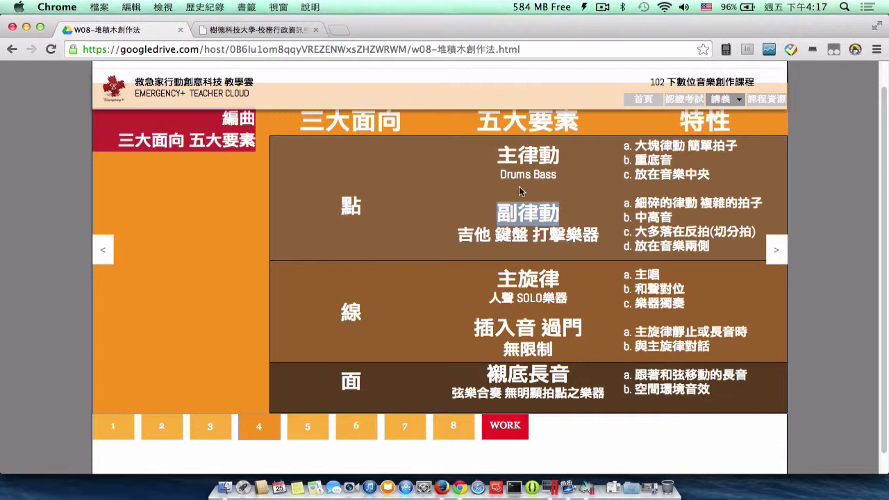
{"action": "left_click_drag", "start_coordinate": [499, 279], "coordinate": [556, 282]}
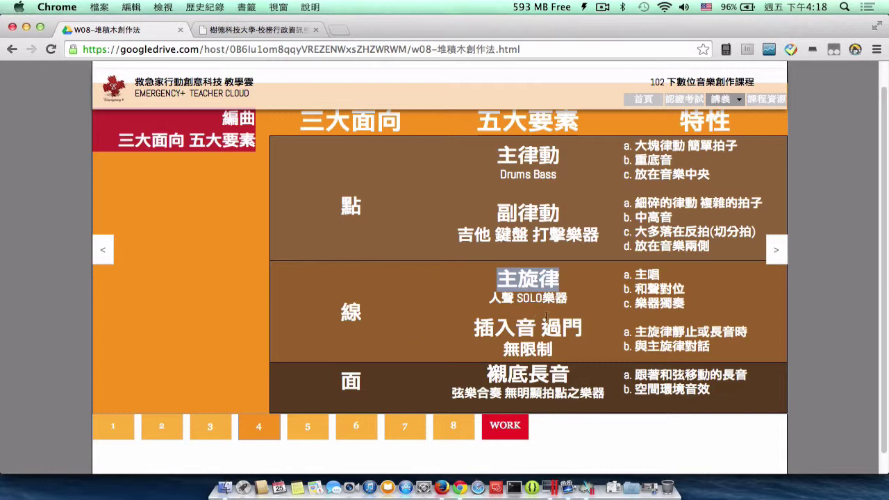
{"action": "left_click_drag", "start_coordinate": [484, 324], "coordinate": [576, 323]}
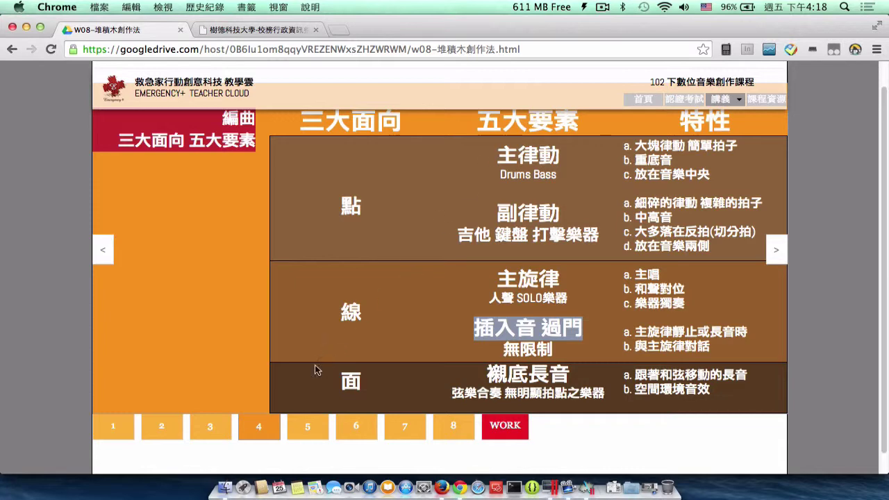
{"action": "left_click", "coordinate": [311, 432]}
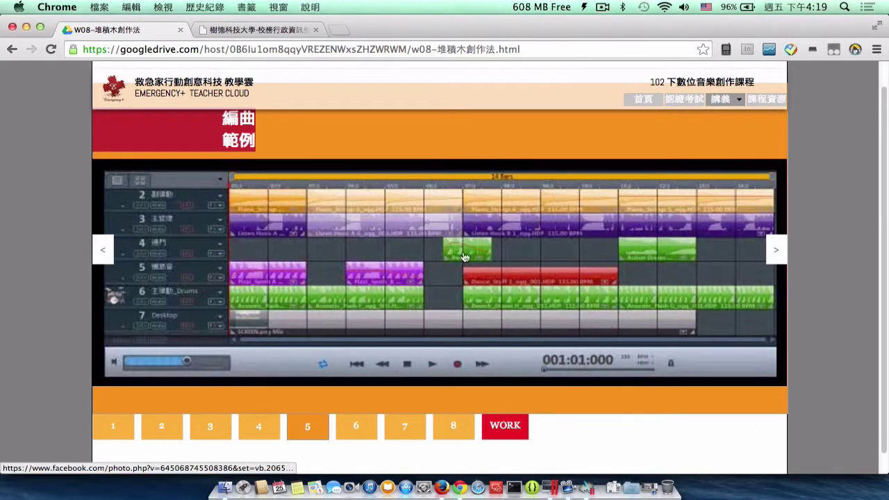